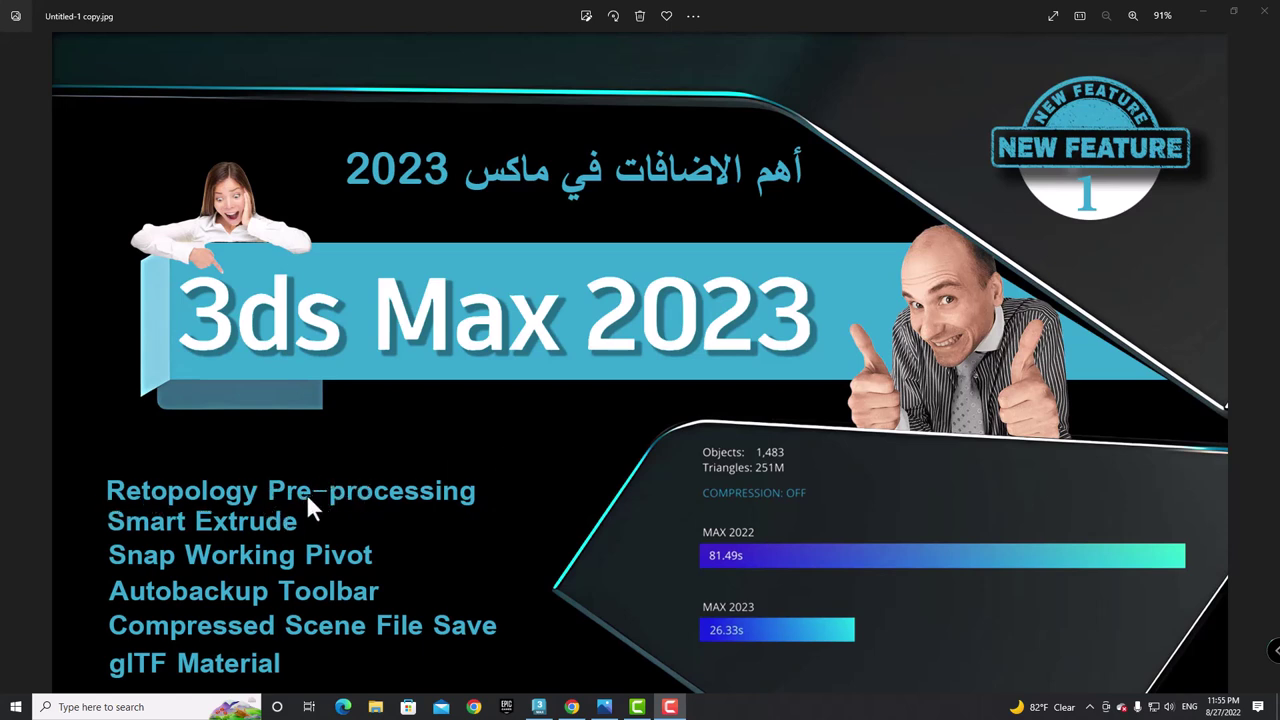
- Minimize the Photos title card to reveal the 3ds Max chair scene
click(1203, 10)
- Select the original high-poly chair and turn on Edged Faces from the viewport shading menu
click(340, 345)
scroll(409, 343, up, 2)
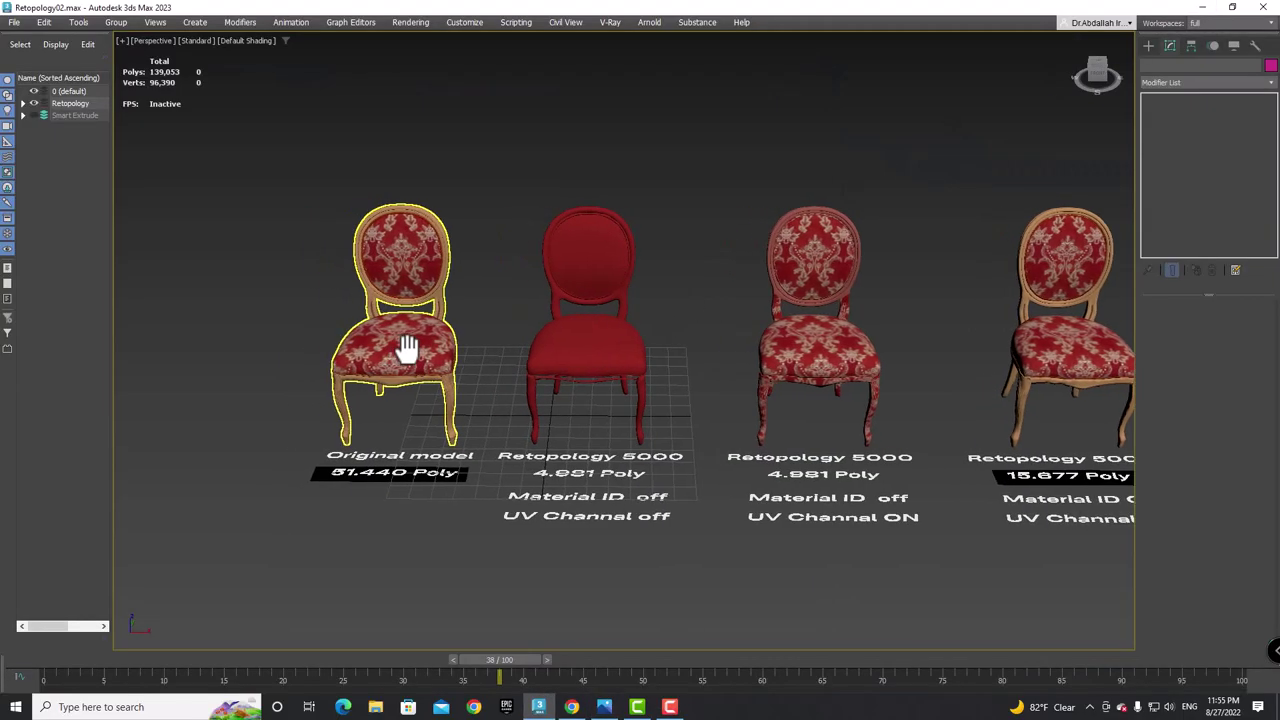
scroll(529, 371, up, 2)
scroll(519, 390, up, 3)
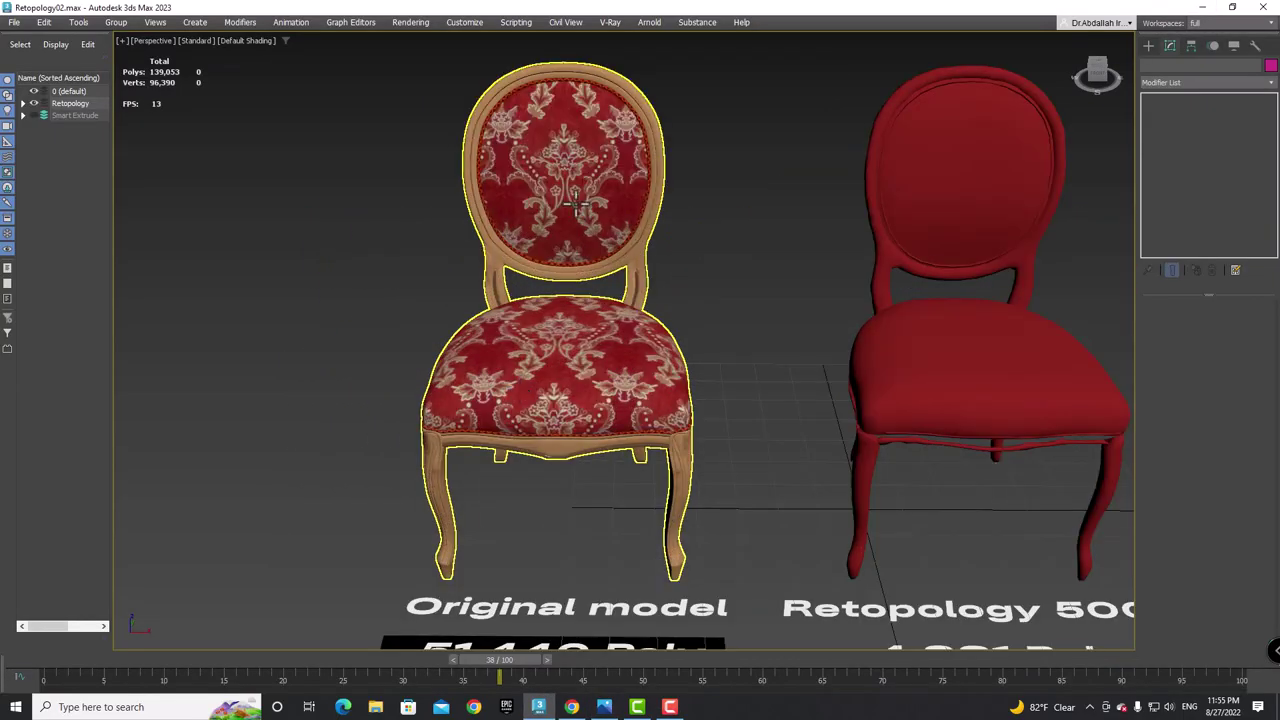
middle_drag(551, 286, 560, 345)
click(577, 378)
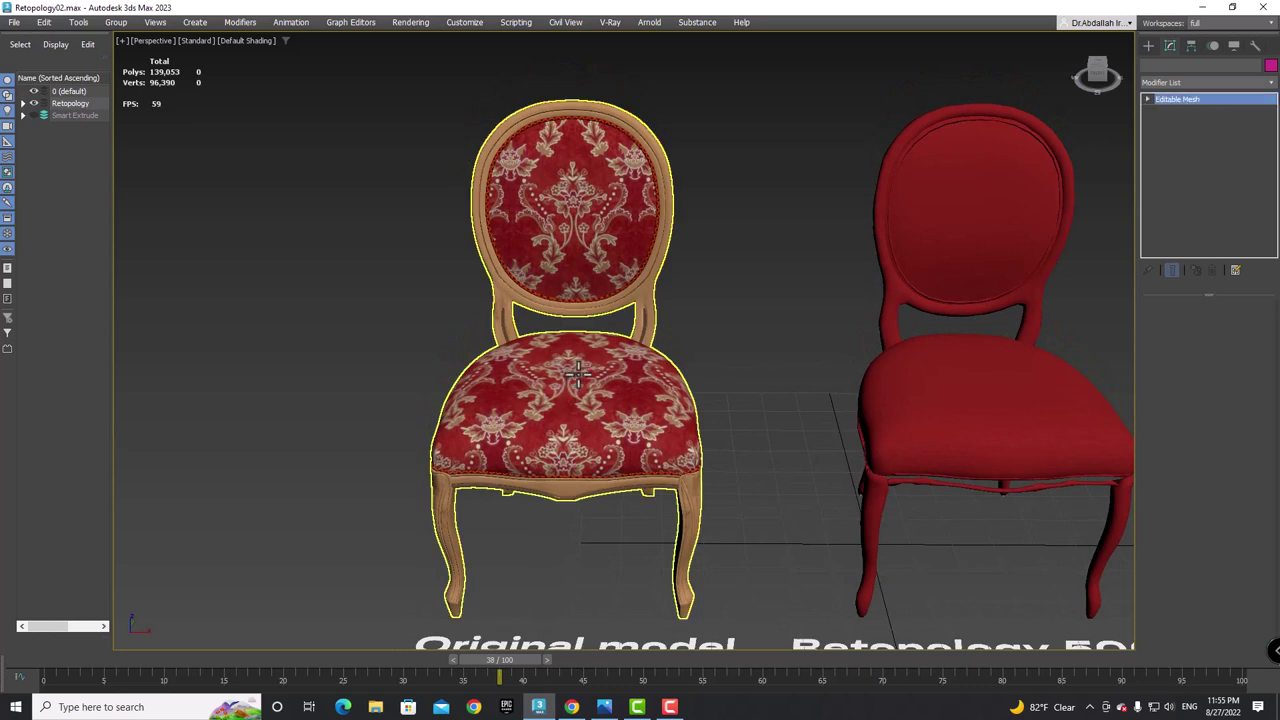
click(229, 38)
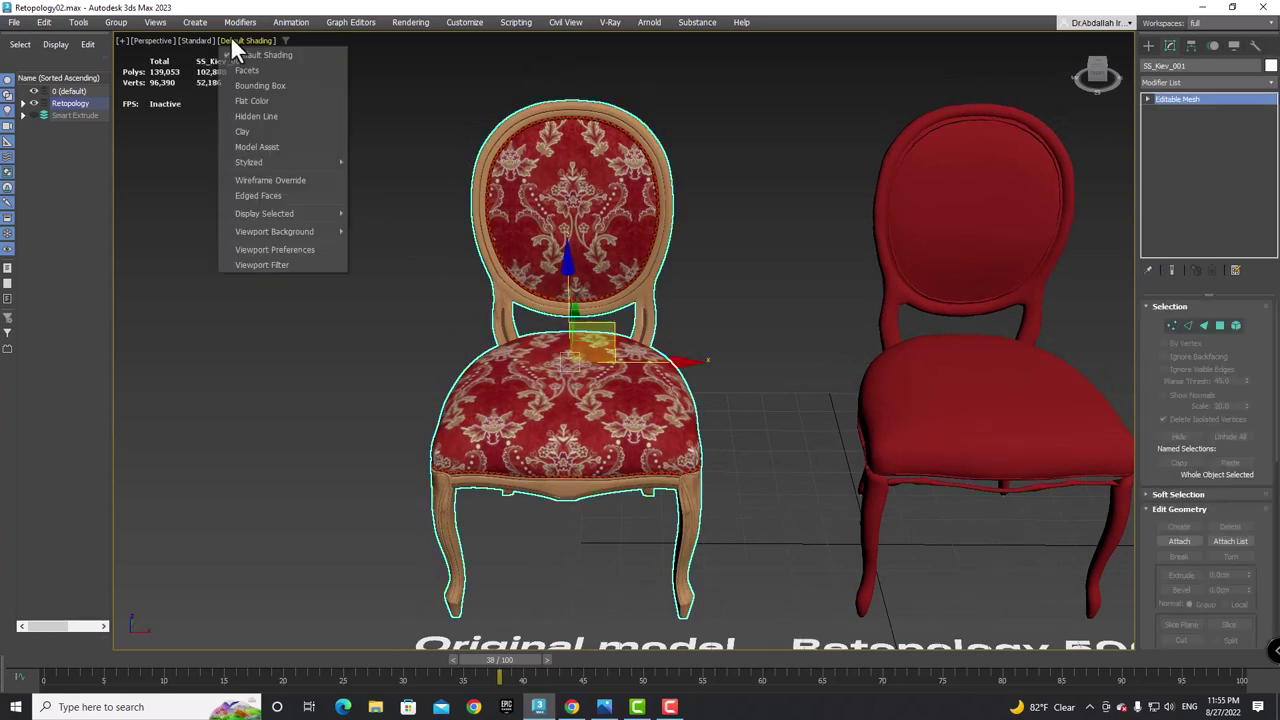
click(270, 194)
- Zoom in on the original chair's seat to inspect its dense wireframe
scroll(582, 480, up, 5)
scroll(600, 440, up, 5)
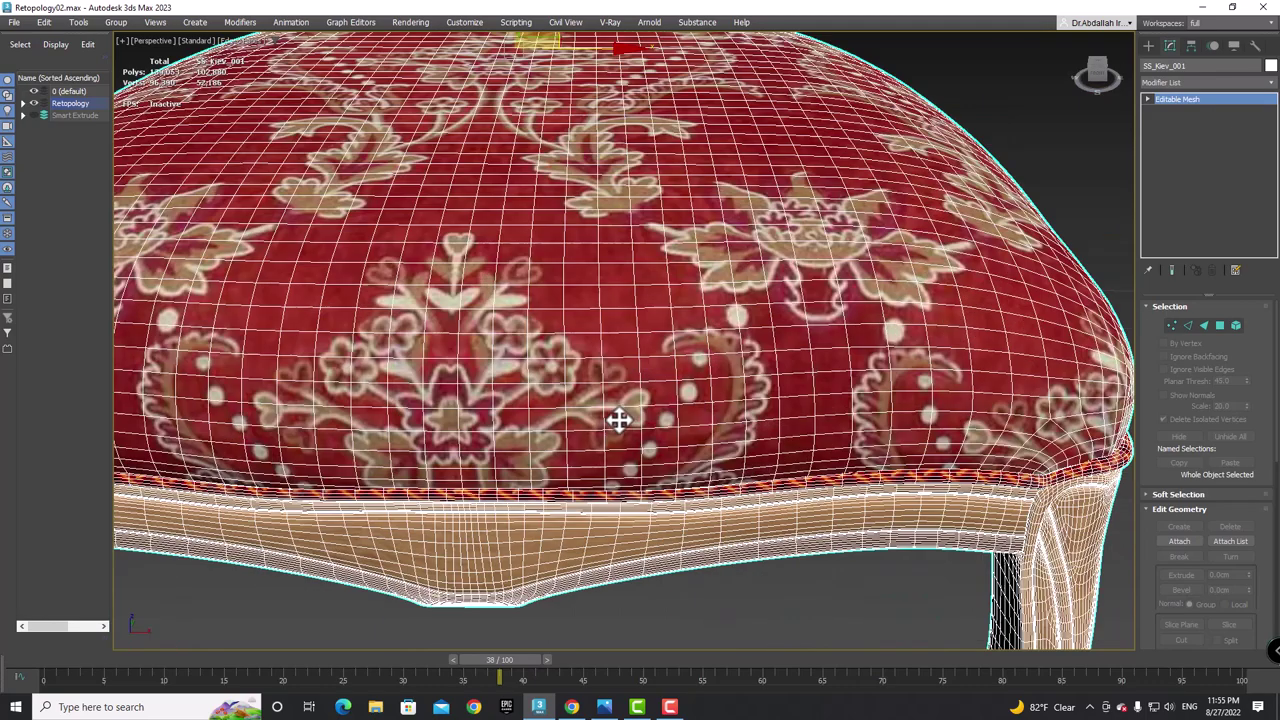
scroll(638, 330, up, 5)
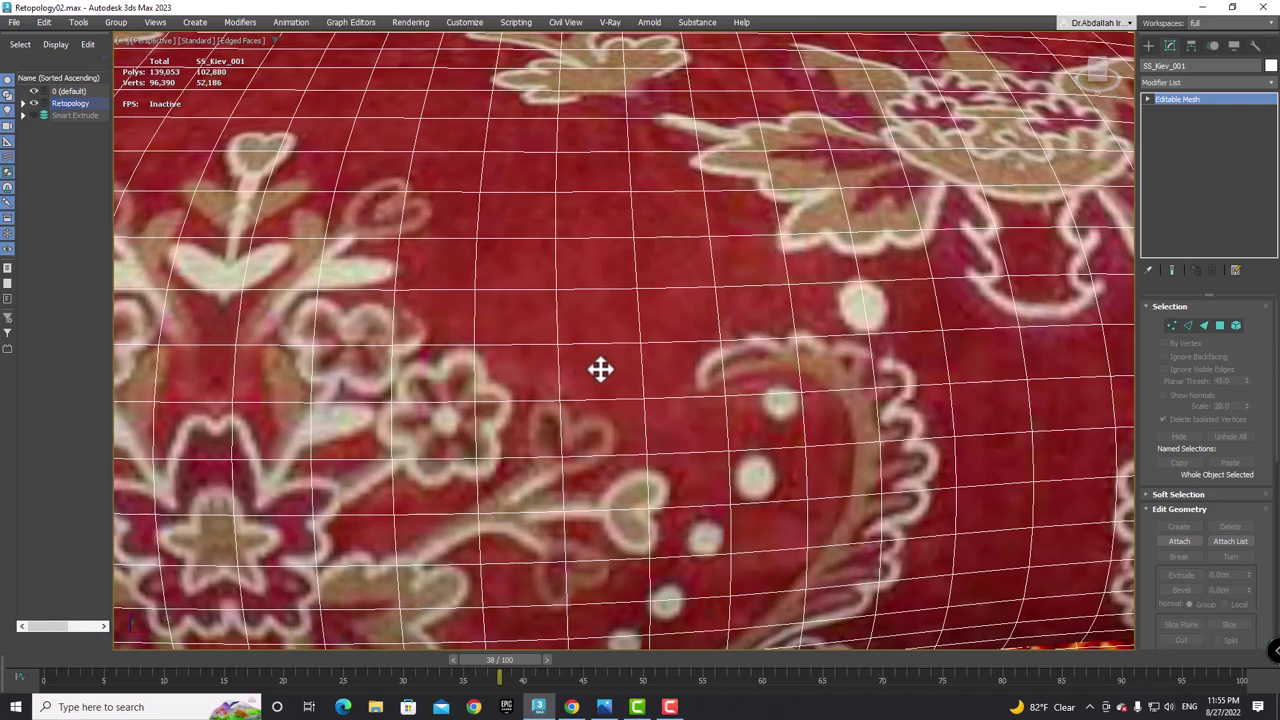
scroll(590, 368, up, 2)
scroll(580, 372, up, 3)
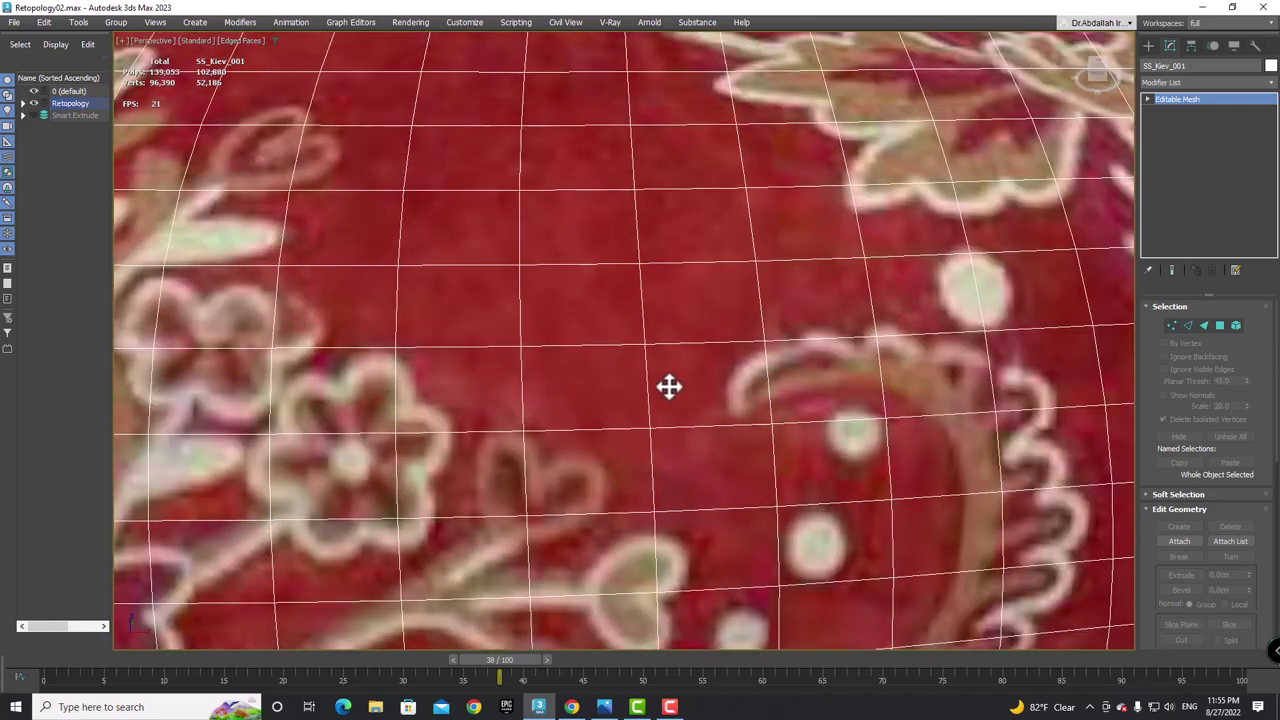
scroll(669, 386, down, 4)
middle_drag(766, 377, 543, 371)
scroll(563, 377, down, 2)
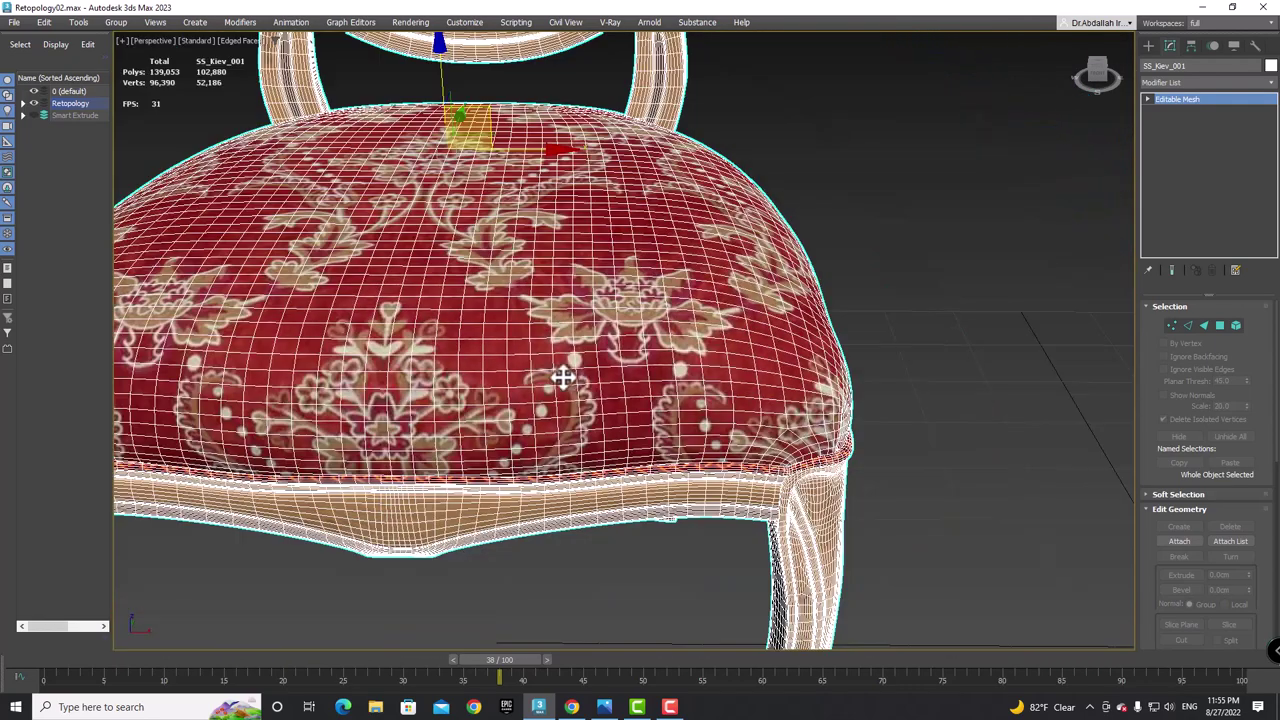
mouse_move(664, 359)
middle_down()
mouse_move(737, 350)
mouse_move(794, 363)
middle_up()
mouse_move(654, 389)
middle_down()
mouse_move(703, 389)
mouse_move(660, 375)
mouse_move(640, 390)
middle_up()
scroll(675, 380, down, 1)
scroll(700, 395, down, 4)
scroll(700, 390, up, 2)
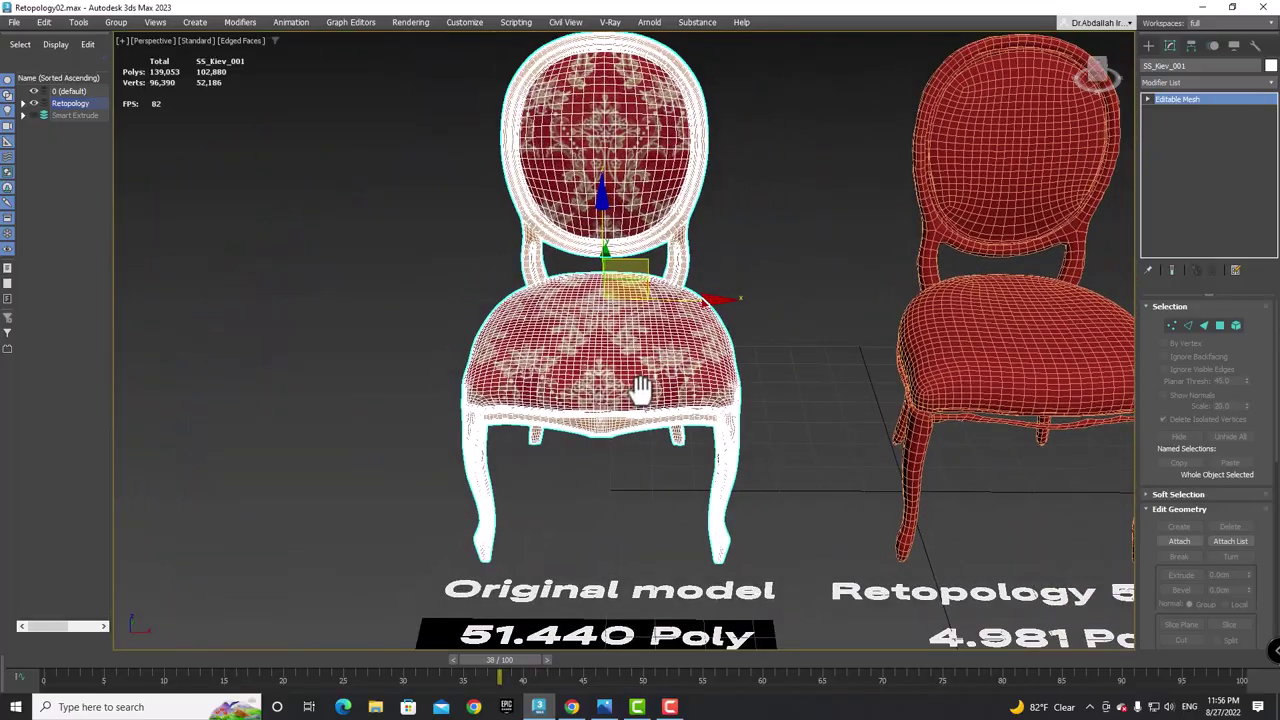
- Pan and orbit to compare the 4.981-poly retopology chair's edges with the original's
middle_drag(785, 445, 646, 434)
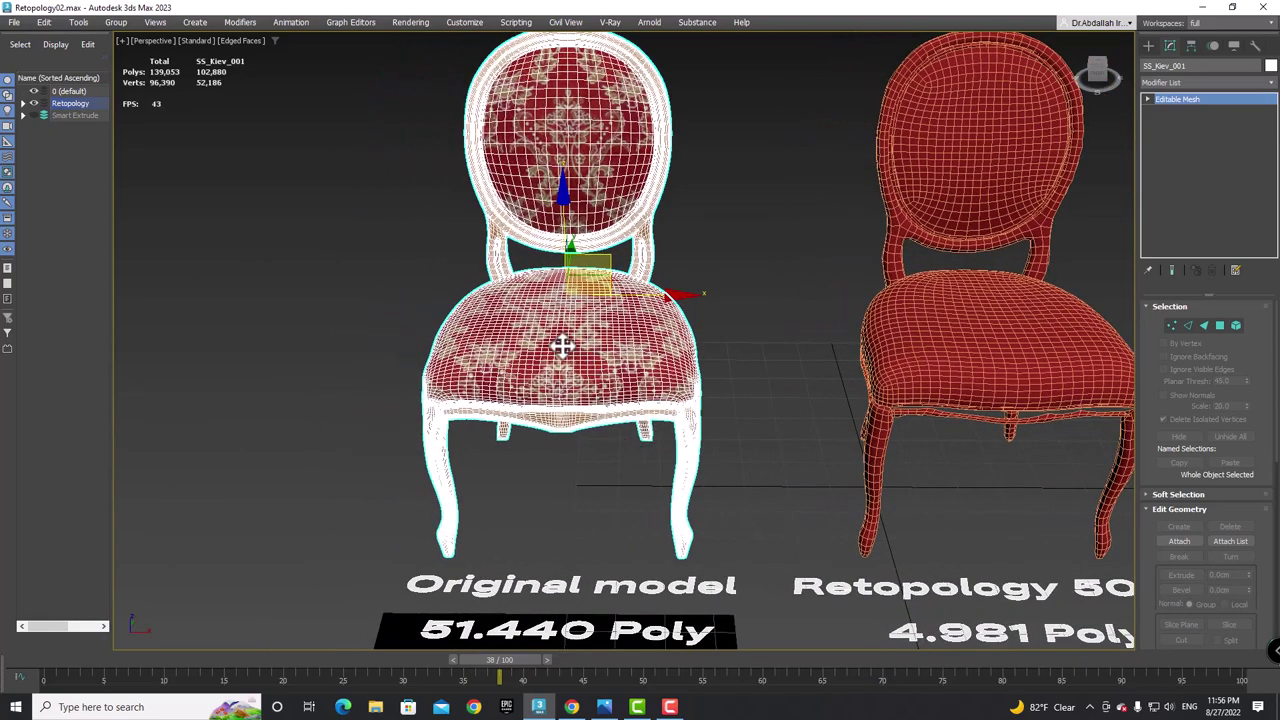
scroll(556, 390, up, 5)
scroll(717, 341, down, 5)
scroll(714, 374, down, 3)
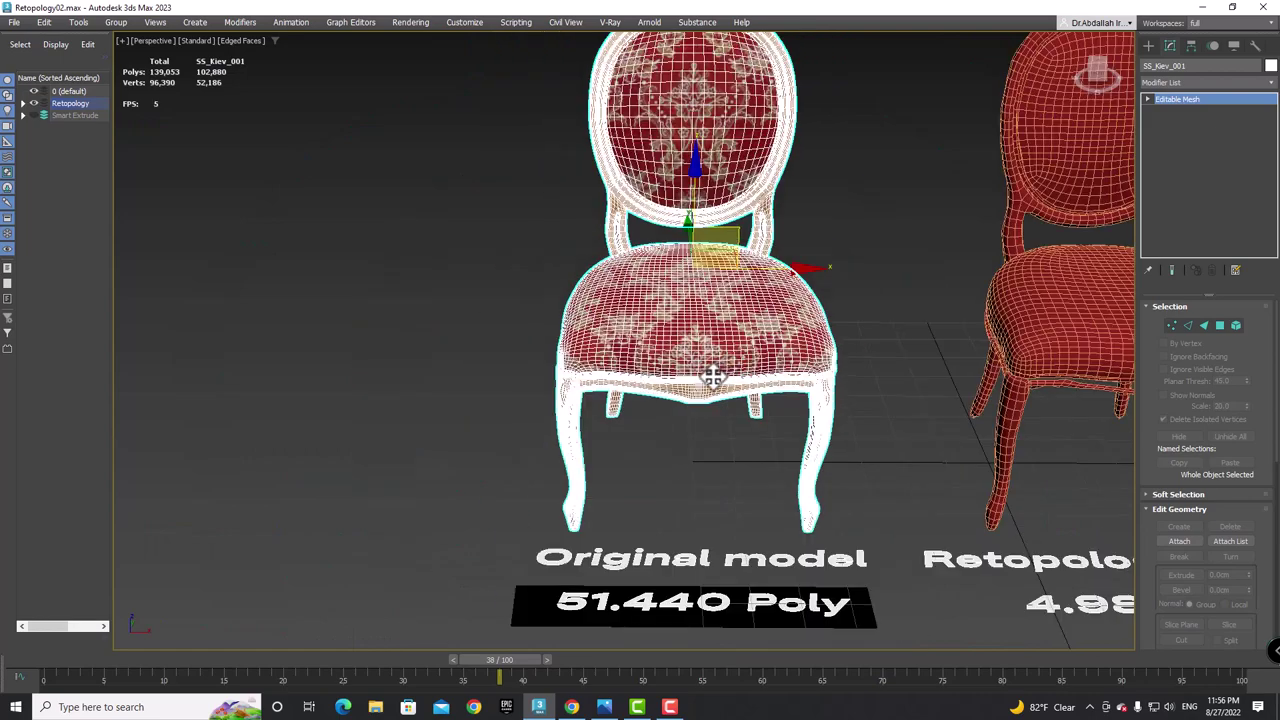
mouse_move(751, 323)
middle_down()
mouse_move(580, 270)
mouse_move(663, 378)
mouse_move(697, 370)
mouse_move(651, 372)
mouse_move(681, 401)
mouse_move(681, 438)
middle_up()
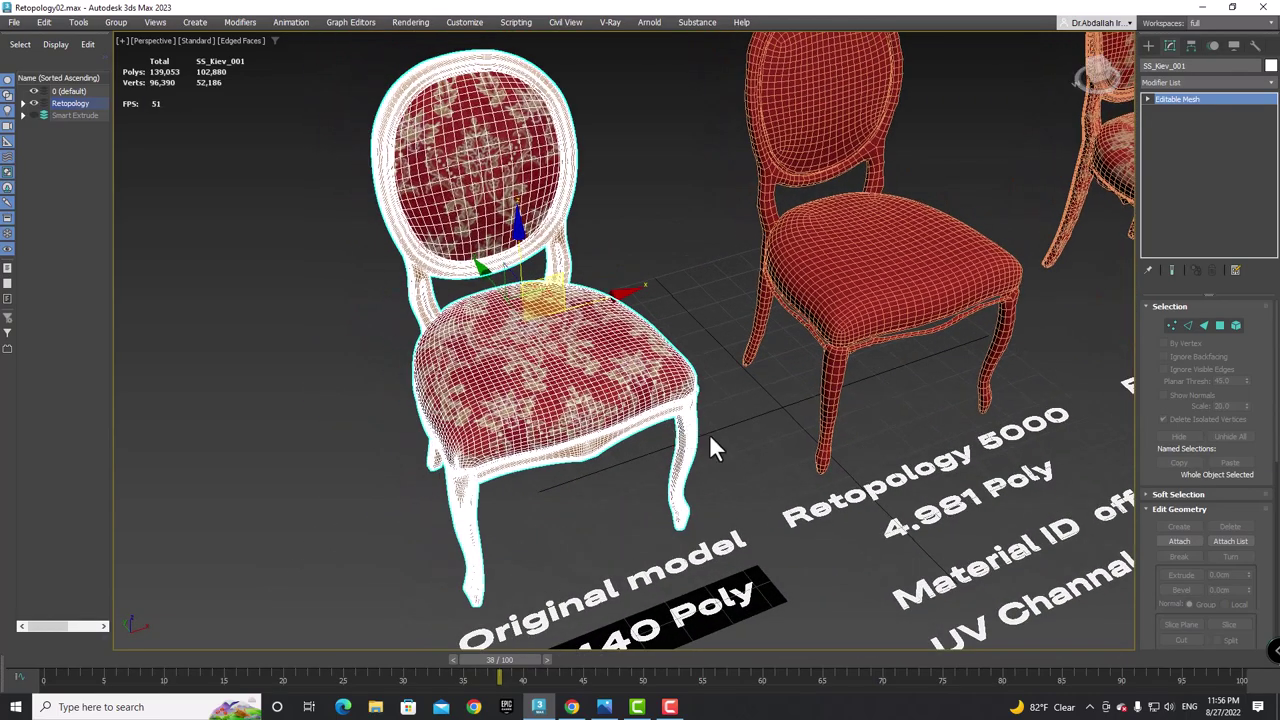
middle_drag(737, 445, 750, 435)
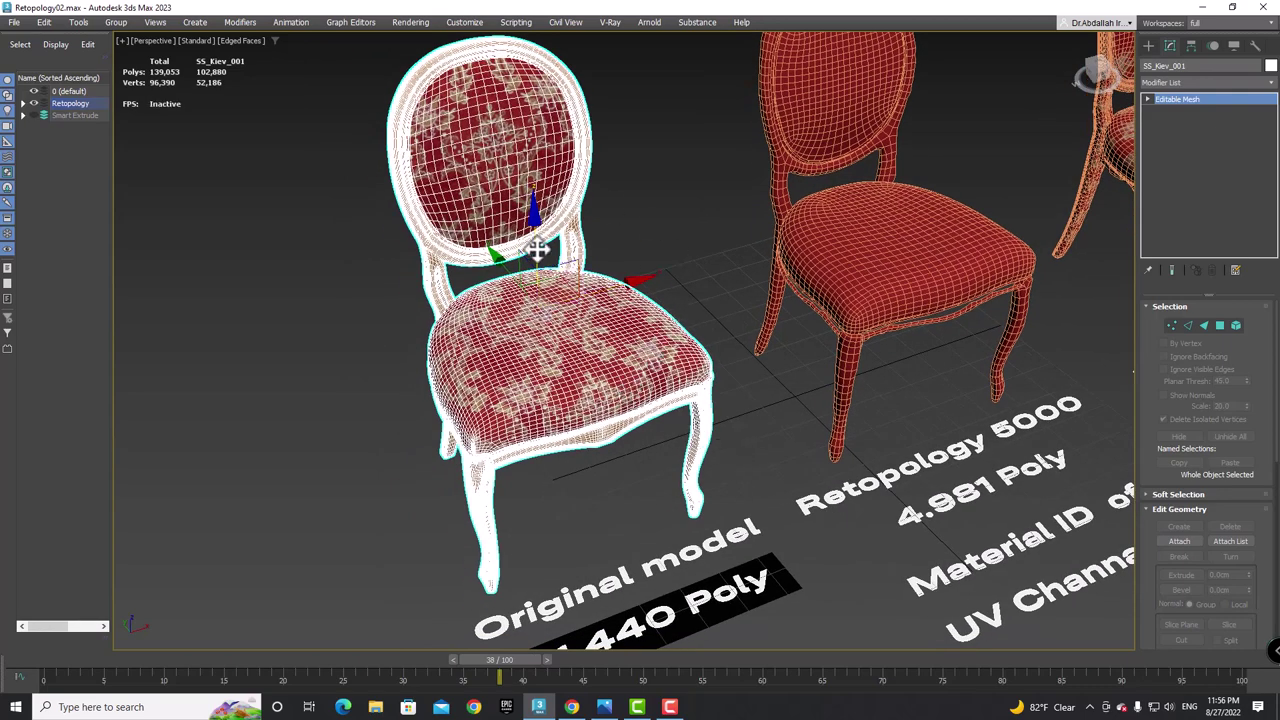
mouse_move(622, 455)
middle_down()
mouse_move(622, 404)
mouse_move(591, 431)
middle_up()
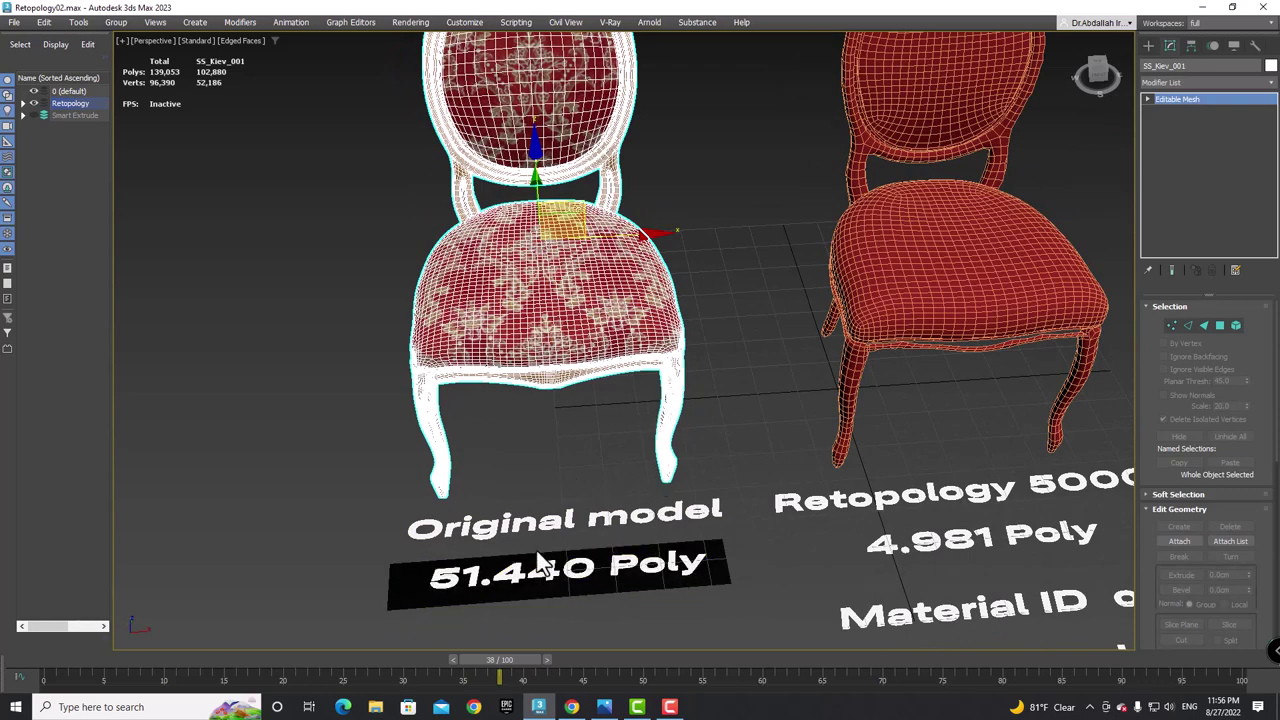
alt+middle_drag(577, 357, 580, 380)
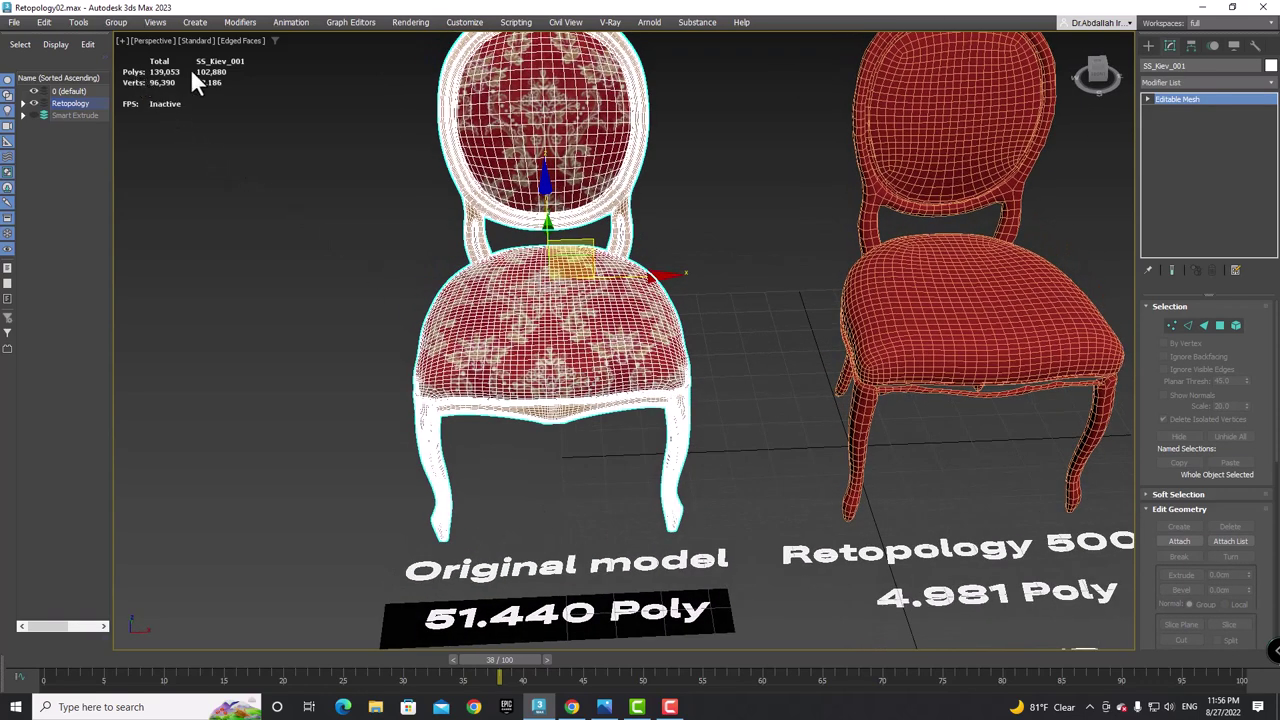
click(122, 40)
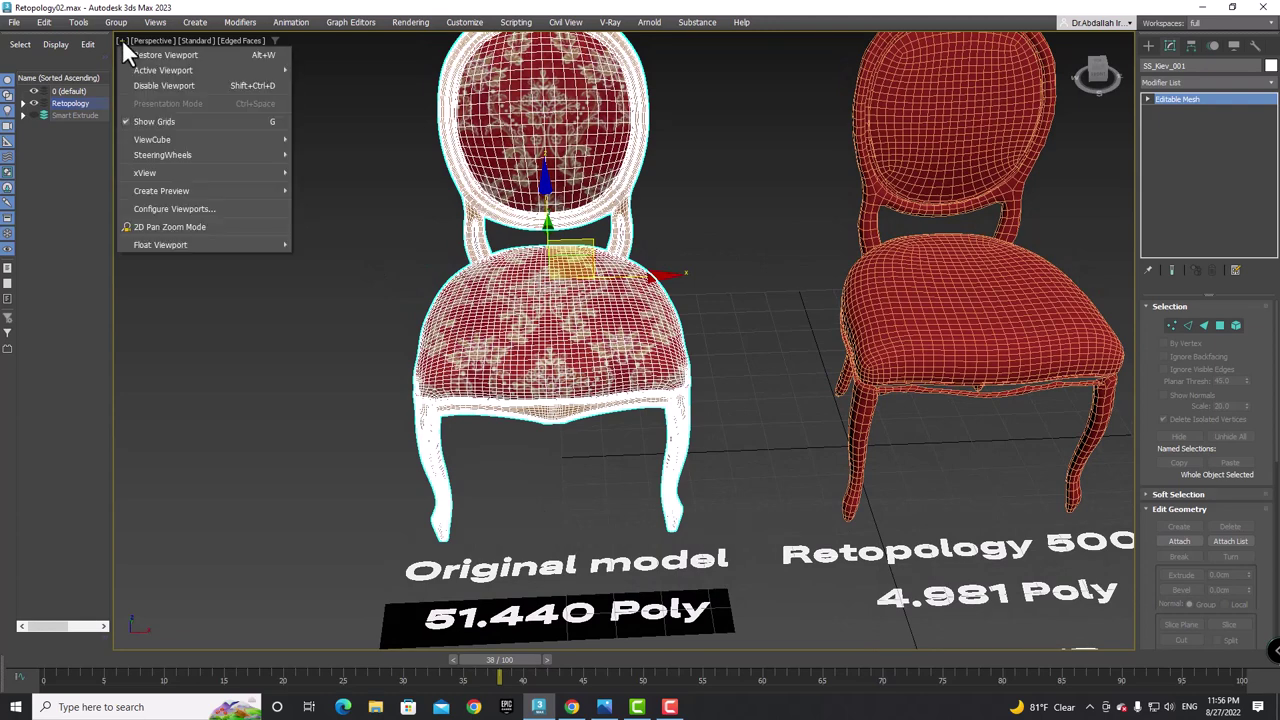
click(197, 209)
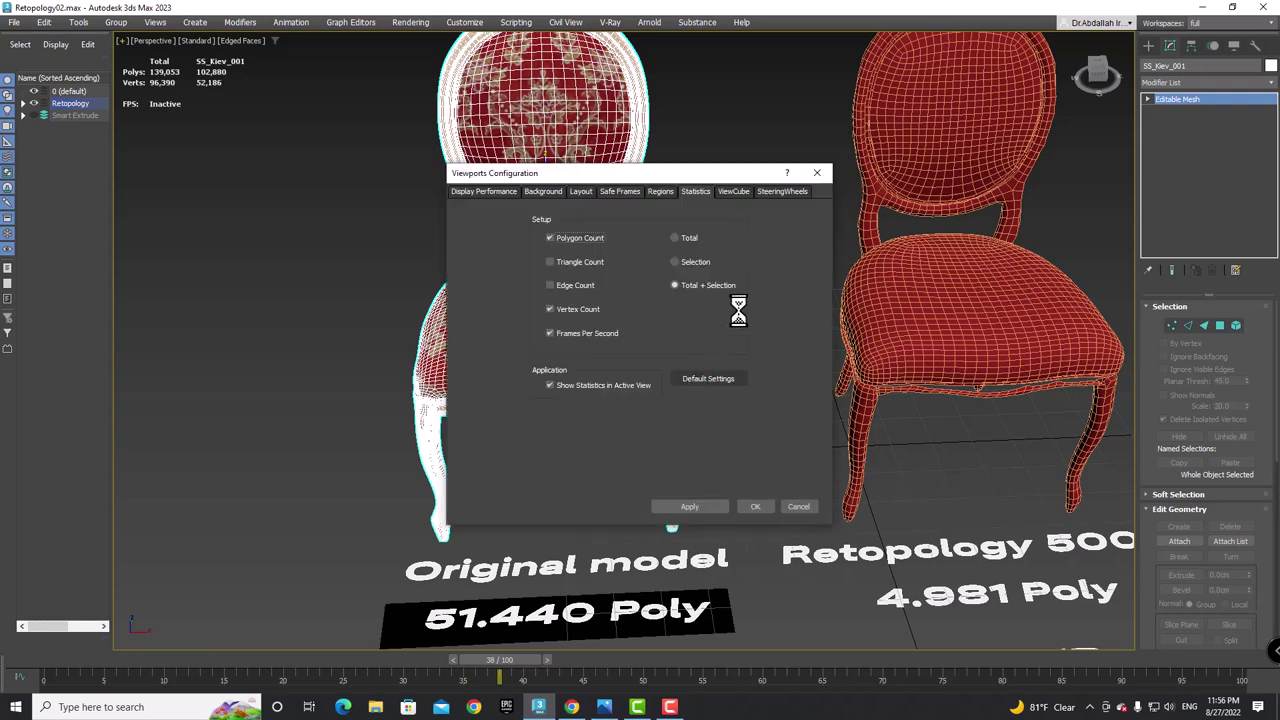
drag(571, 176, 382, 164)
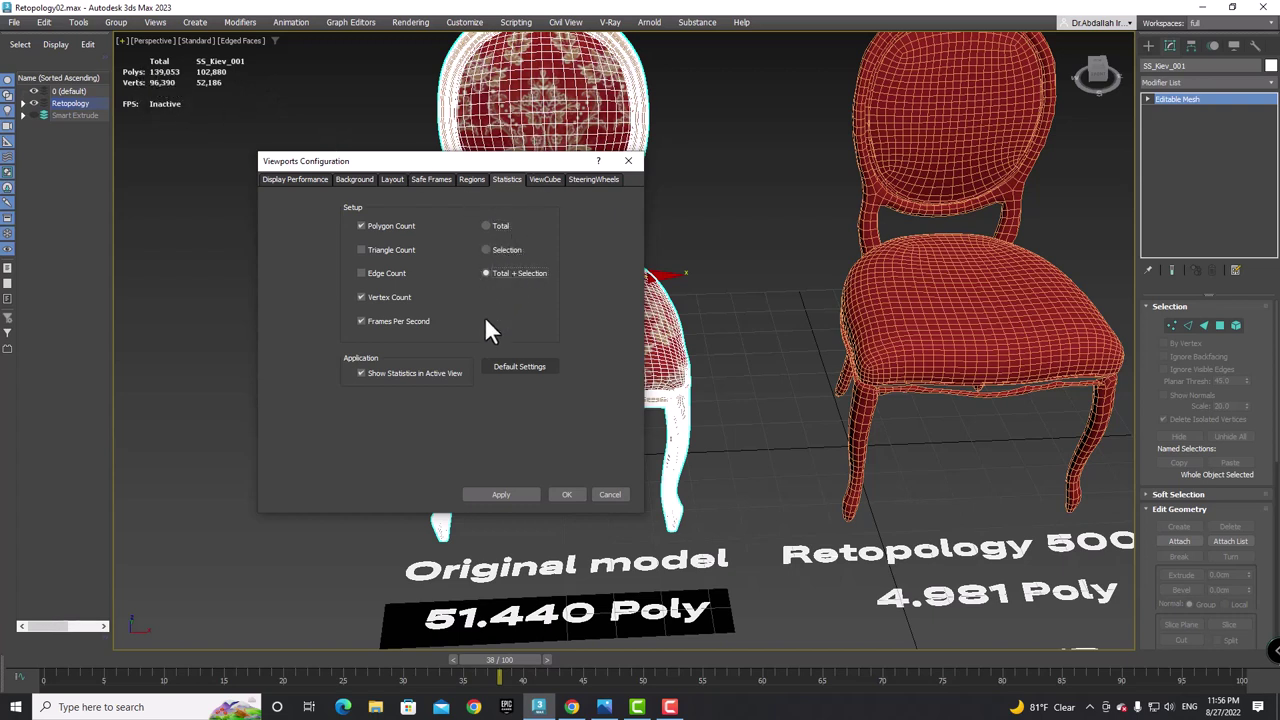
click(558, 494)
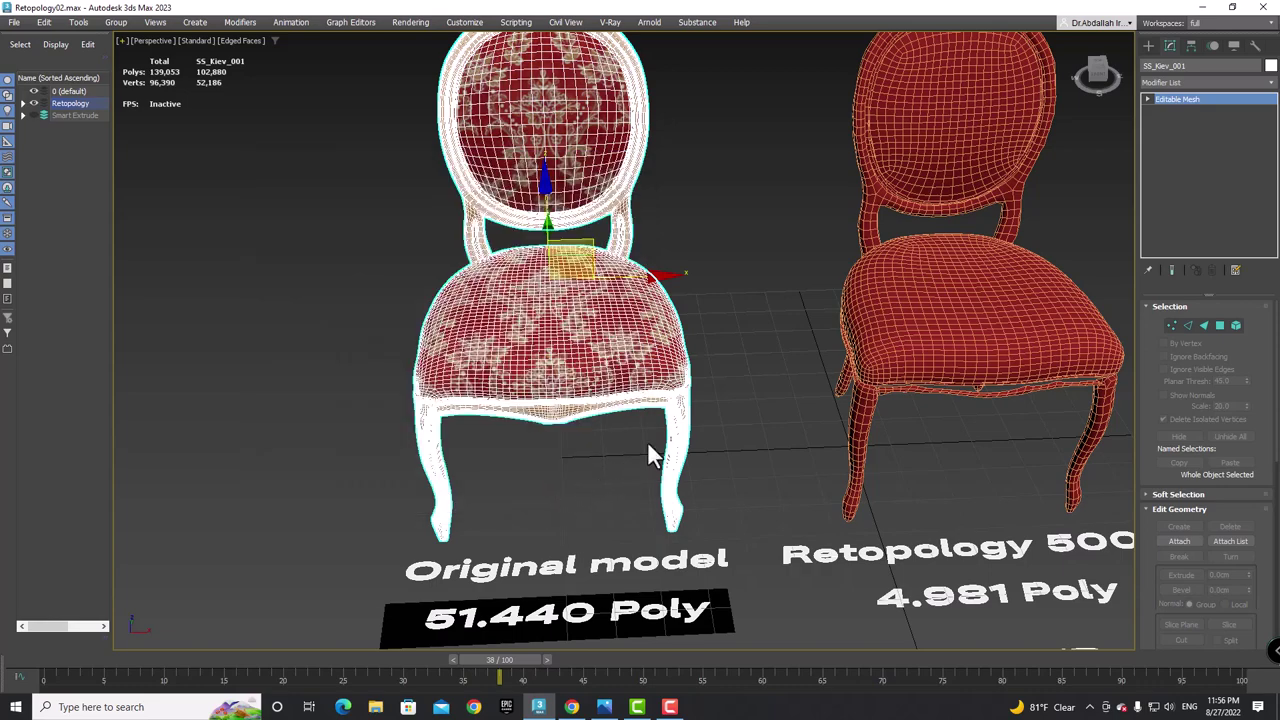
- Select the middle chair to show its Retopology settings: 5000 faces, Material IDs off
middle_drag(678, 412, 539, 393)
scroll(539, 393, down, 3)
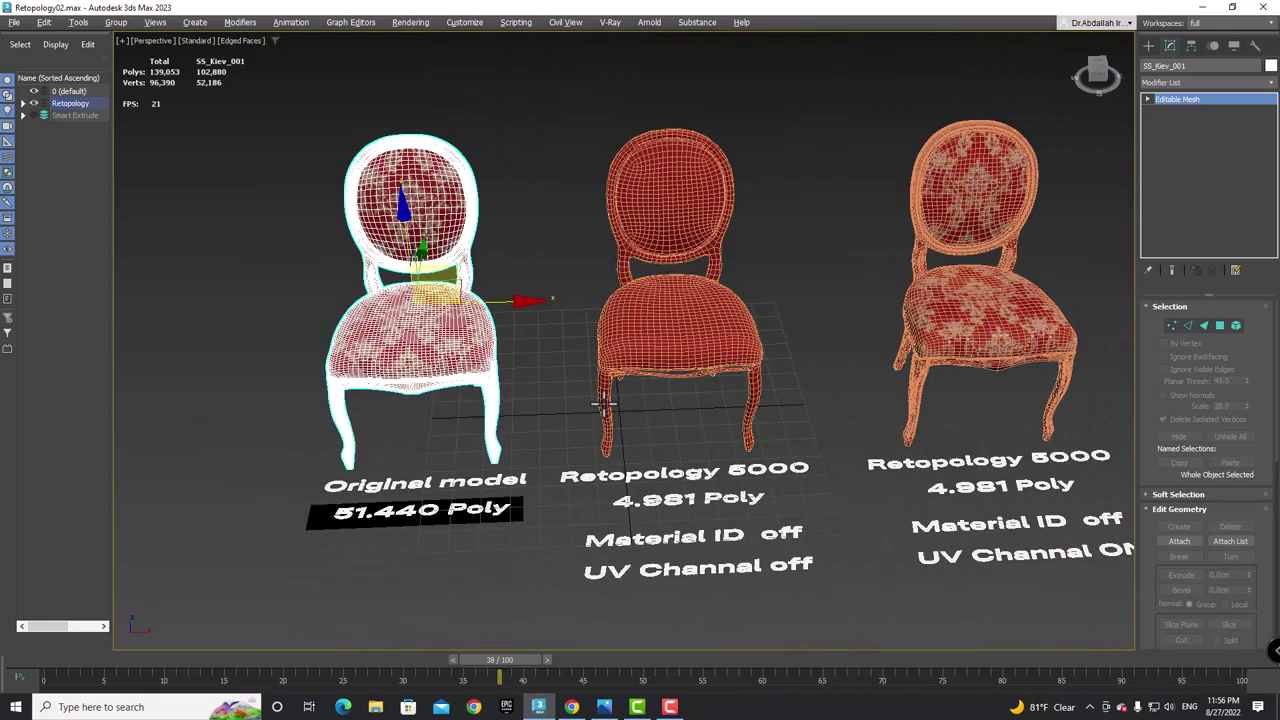
click(660, 250)
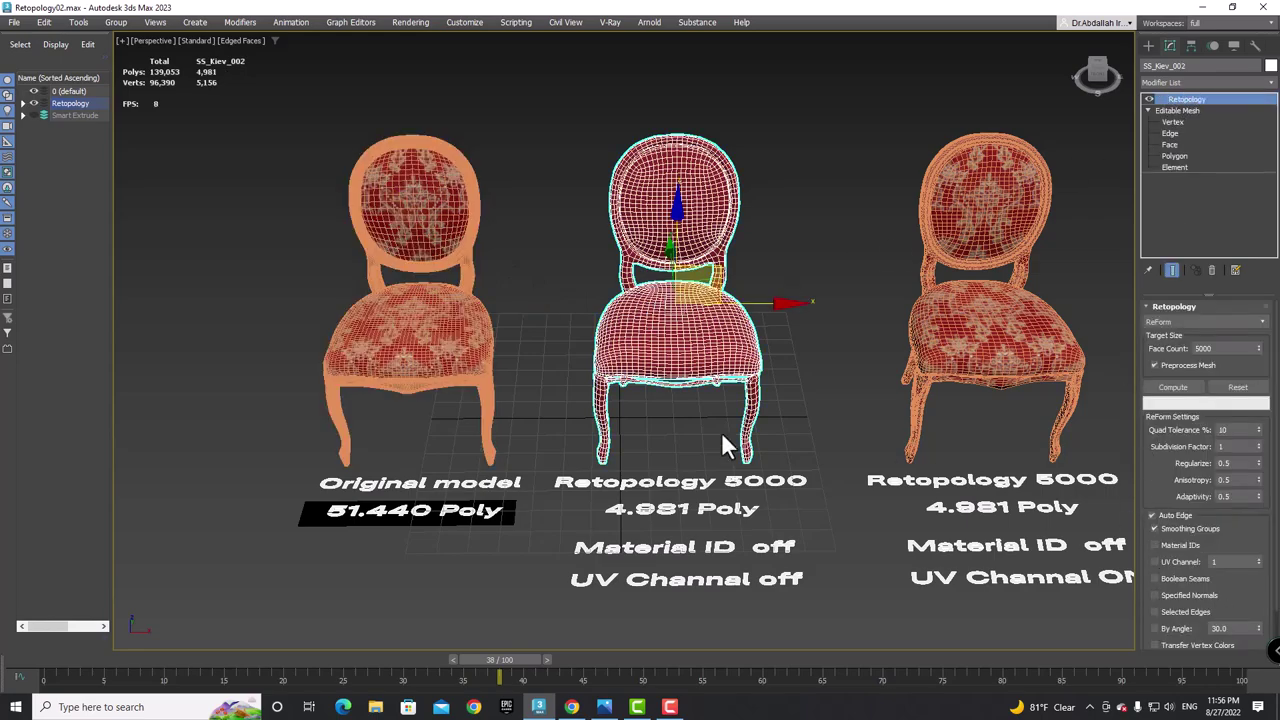
mouse_move(722, 434)
middle_down()
mouse_move(694, 366)
mouse_move(706, 420)
mouse_move(676, 436)
middle_up()
scroll(700, 343, up, 5)
scroll(690, 440, up, 2)
scroll(667, 437, down, 4)
scroll(664, 440, down, 3)
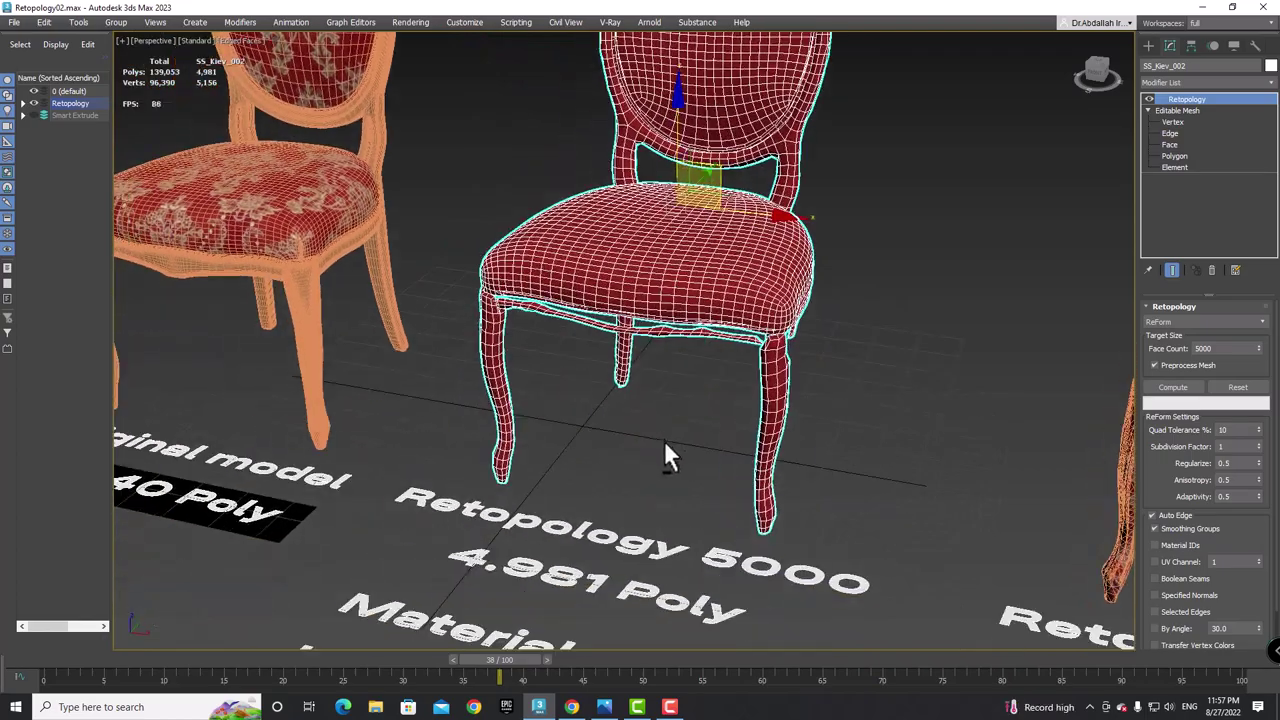
mouse_move(658, 310)
alt+middle_down()
mouse_move(614, 500)
mouse_move(629, 469)
alt+middle_up()
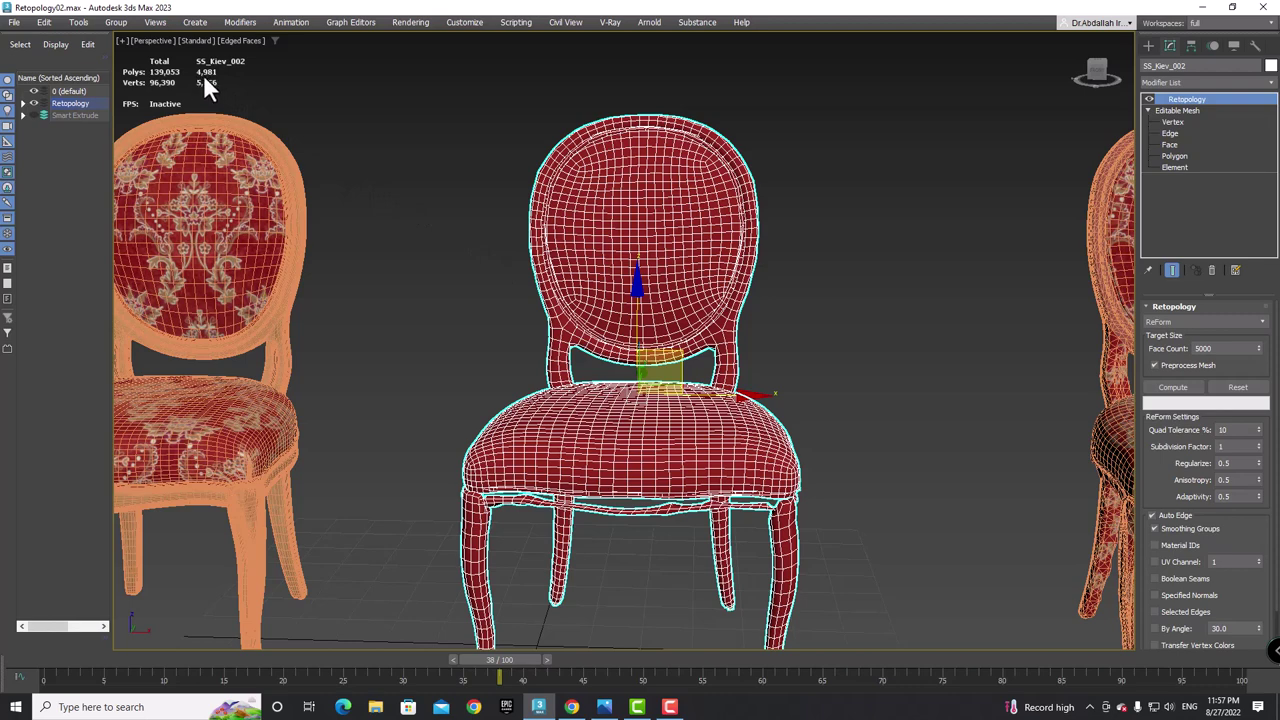
- Compare the original chair's poly count, then reselect the middle chair and zoom to its floor labels
click(200, 190)
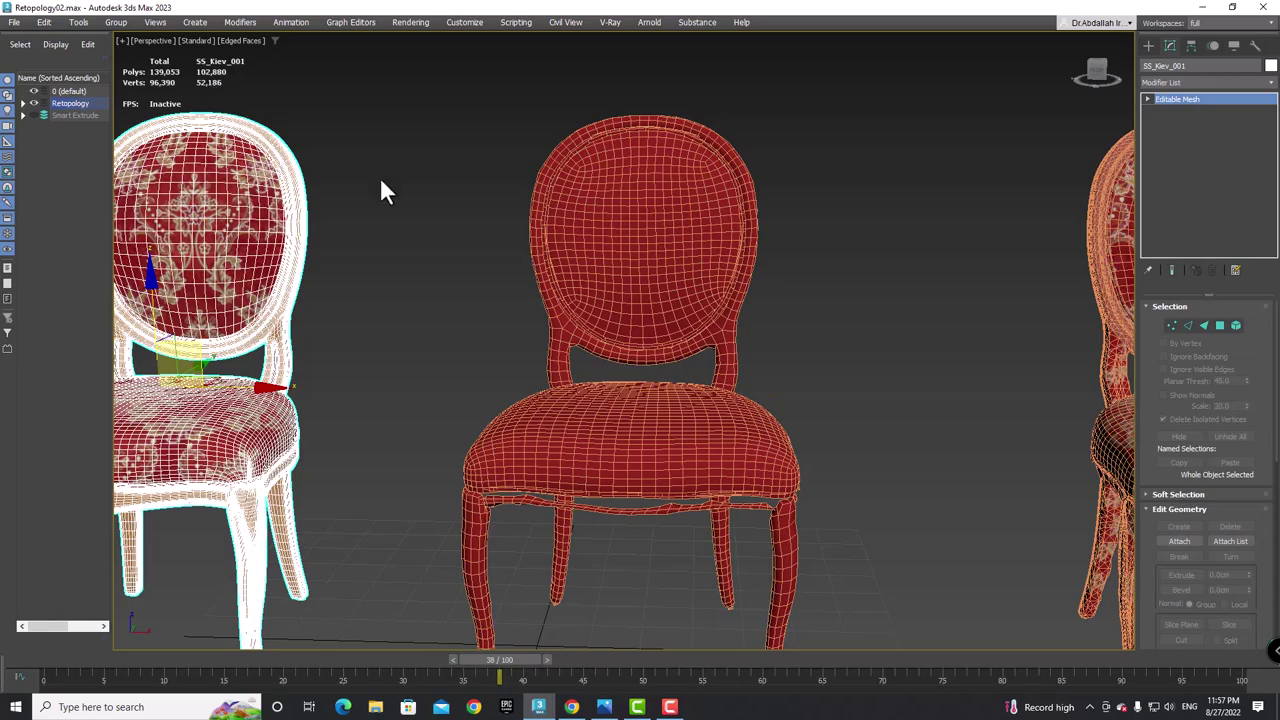
click(600, 158)
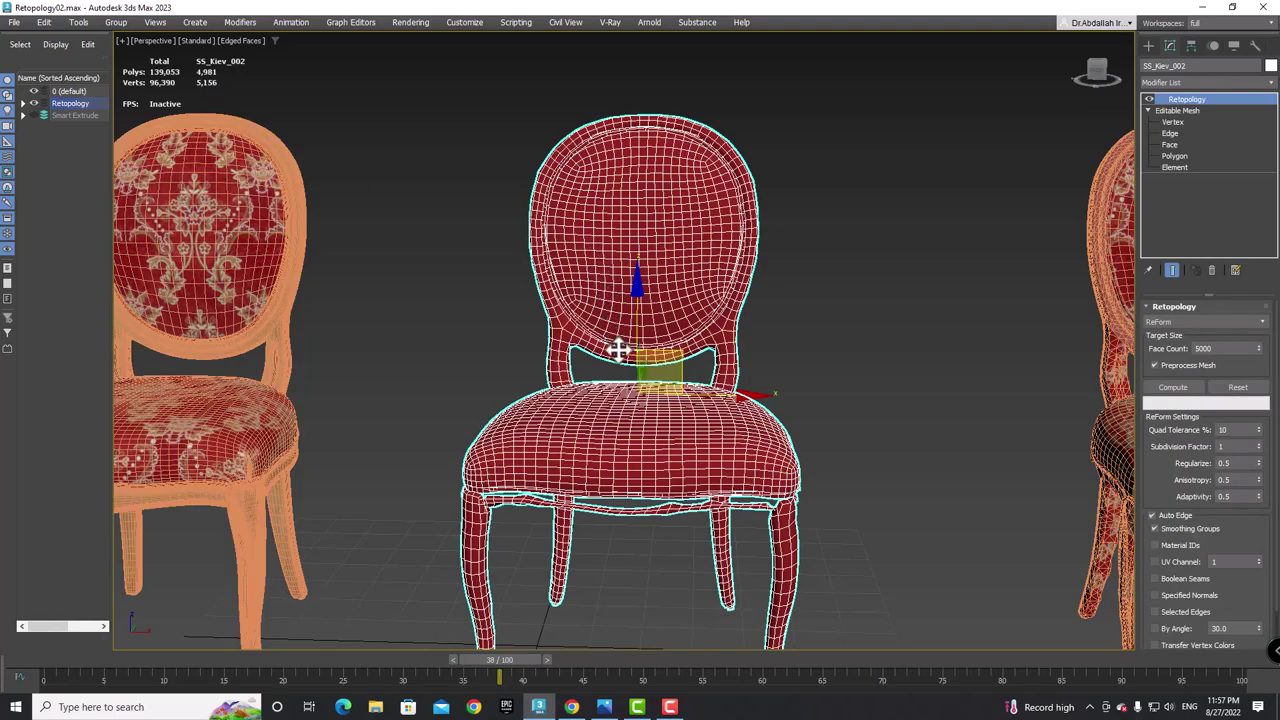
mouse_move(617, 349)
middle_down()
mouse_move(657, 417)
mouse_move(663, 500)
mouse_move(663, 341)
mouse_move(657, 523)
mouse_move(657, 463)
middle_up()
scroll(663, 341, down, 2)
scroll(670, 473, down, 2)
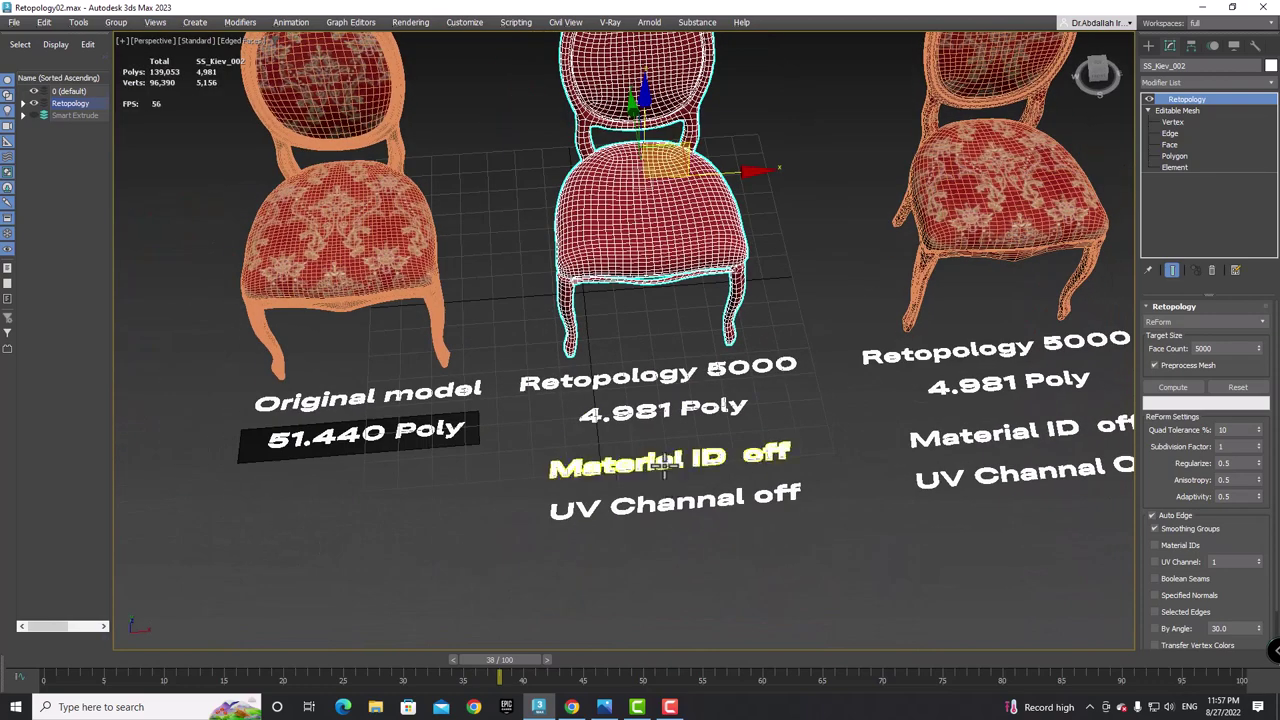
scroll(672, 480, up, 4)
scroll(553, 475, up, 1)
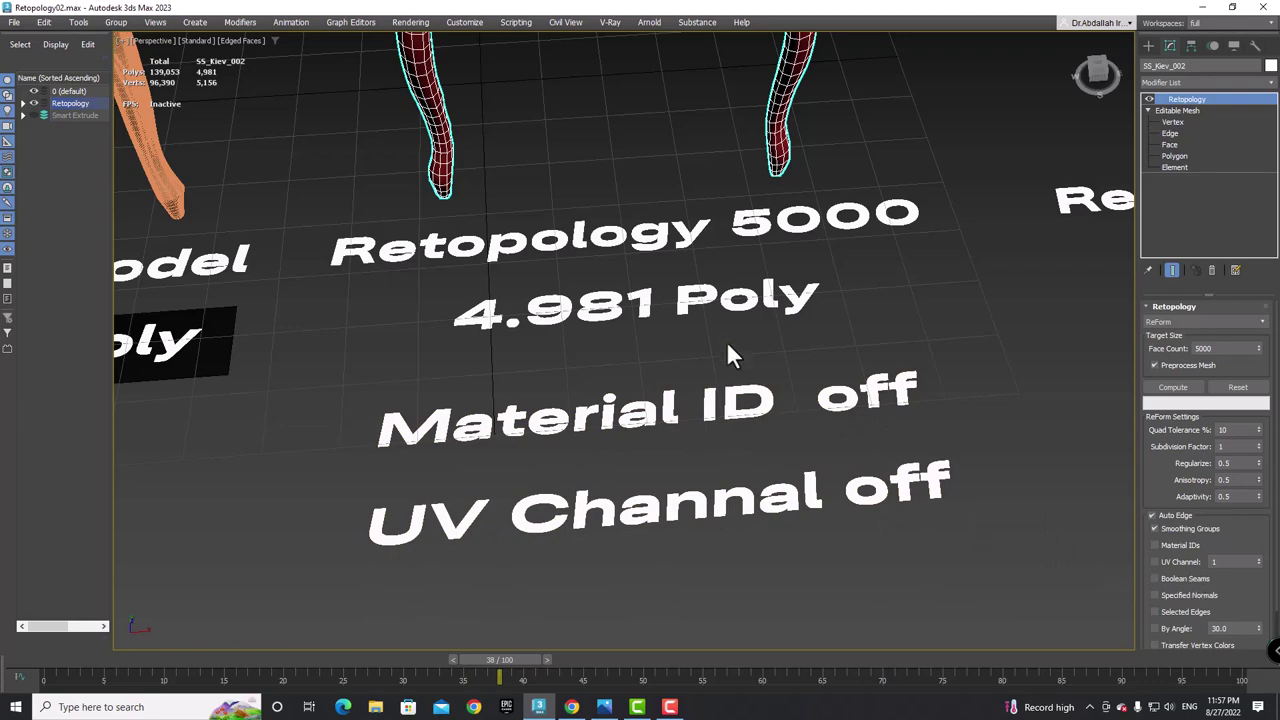
scroll(728, 355, down, 2)
scroll(598, 398, down, 3)
scroll(600, 392, up, 1)
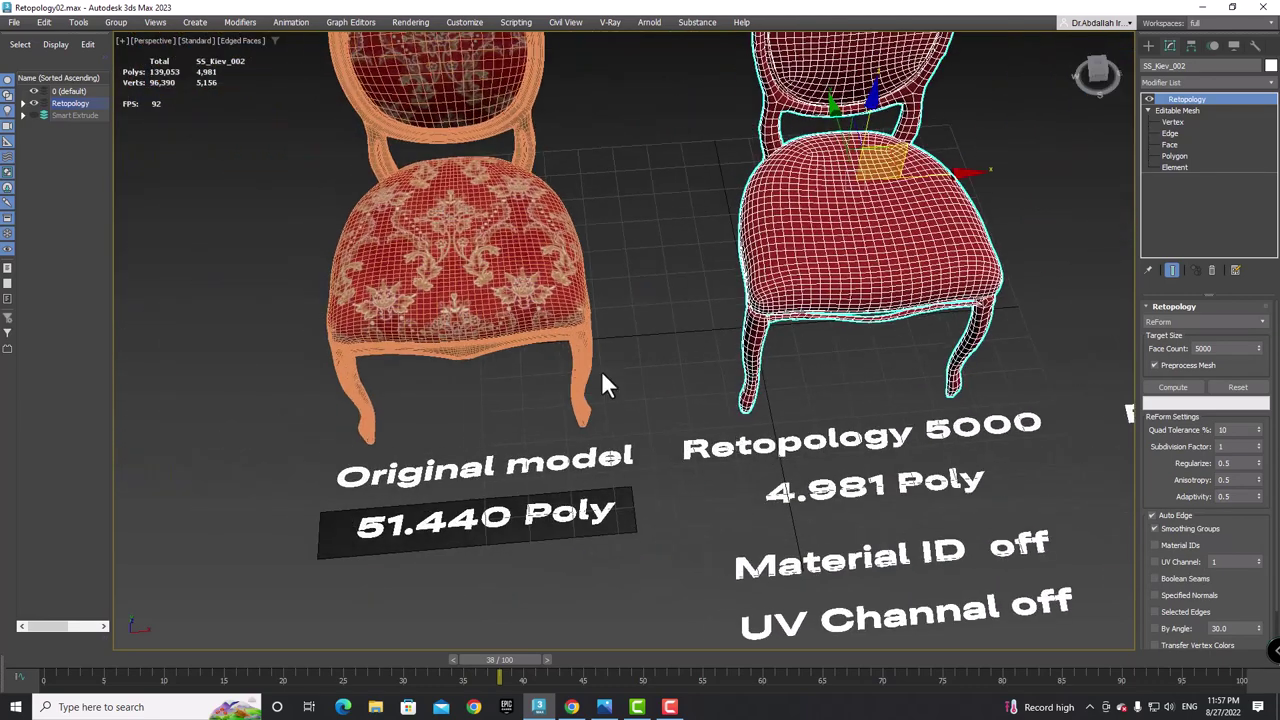
scroll(603, 383, up, 2)
- Select the original chair, turn off edged faces with F4, and zoom in on it
click(512, 288)
key(F4)
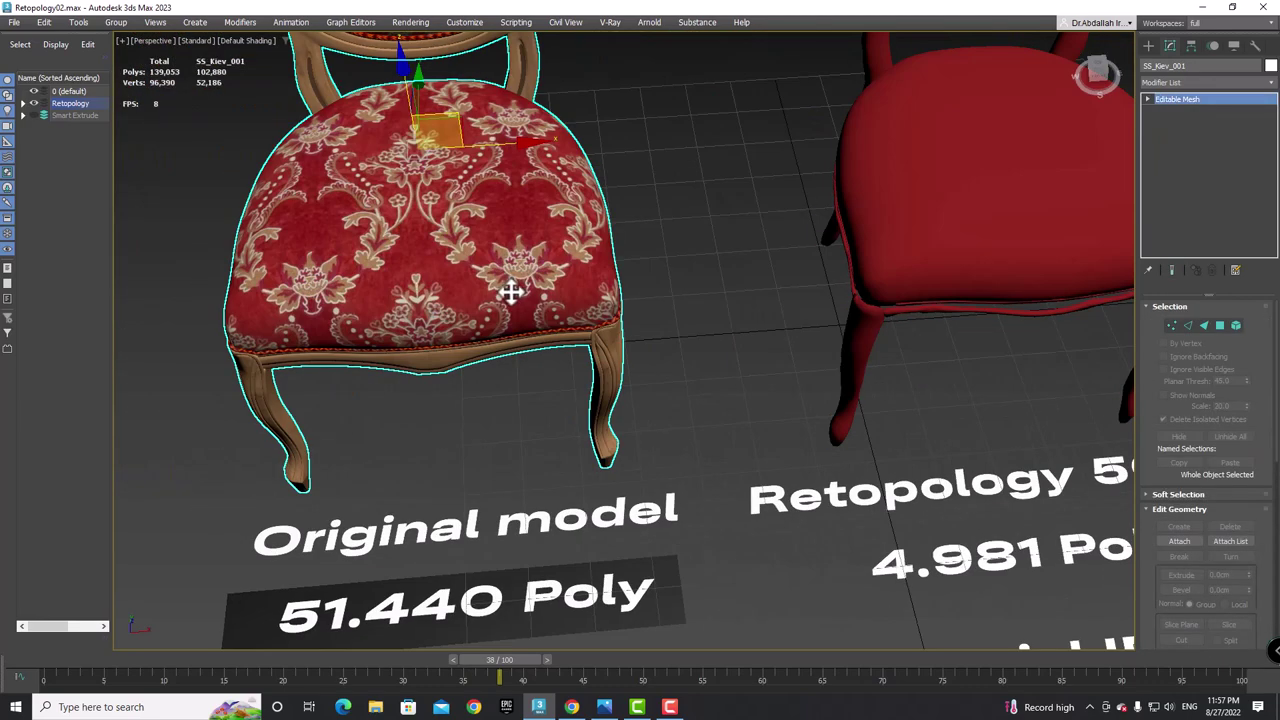
mouse_move(523, 337)
alt+middle_down()
mouse_move(594, 337)
mouse_move(583, 340)
alt+middle_up()
scroll(520, 346, up, 2)
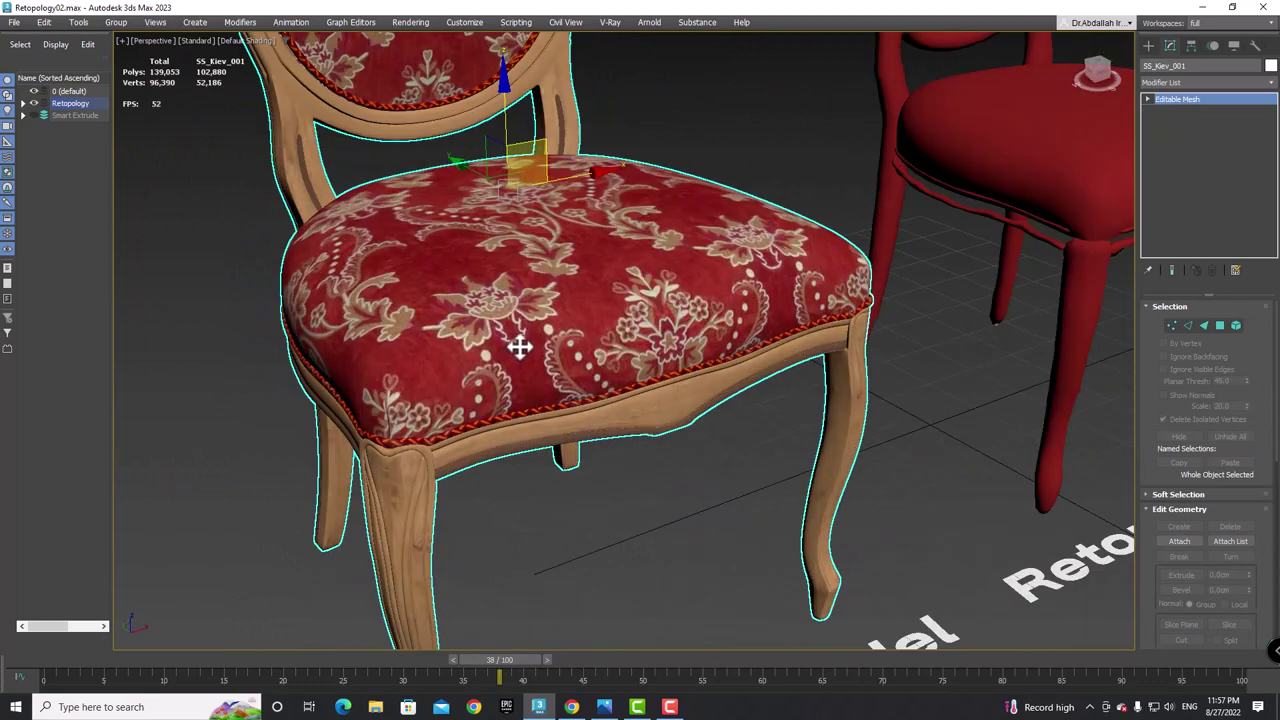
scroll(694, 334, up, 1)
scroll(746, 274, up, 3)
scroll(563, 319, up, 2)
scroll(563, 319, down, 2)
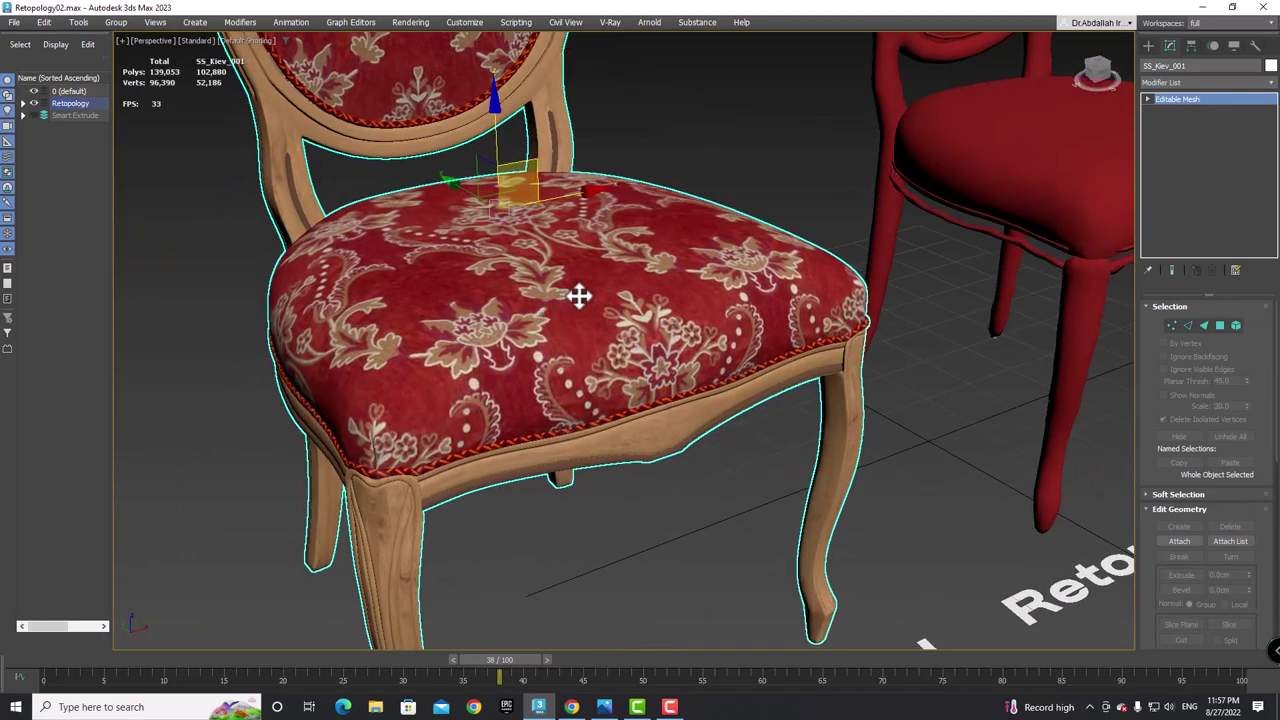
middle_drag(494, 269, 543, 287)
scroll(543, 287, up, 1)
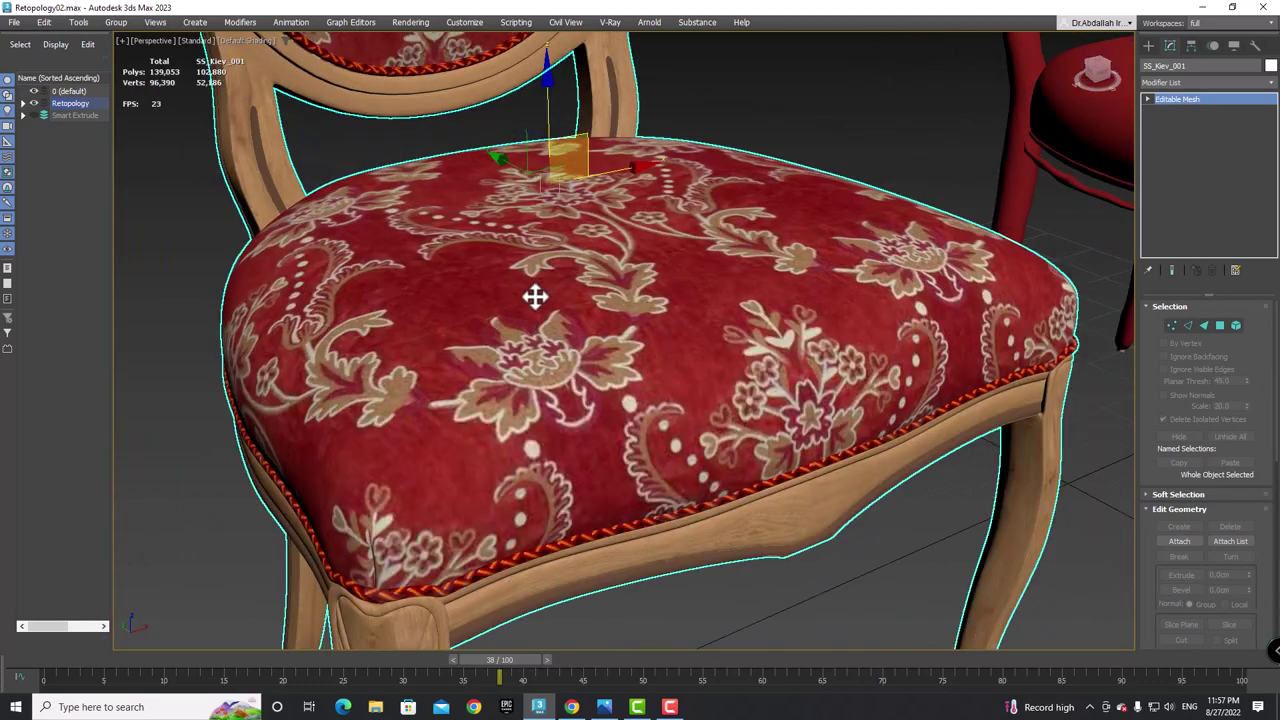
scroll(540, 272, up, 2)
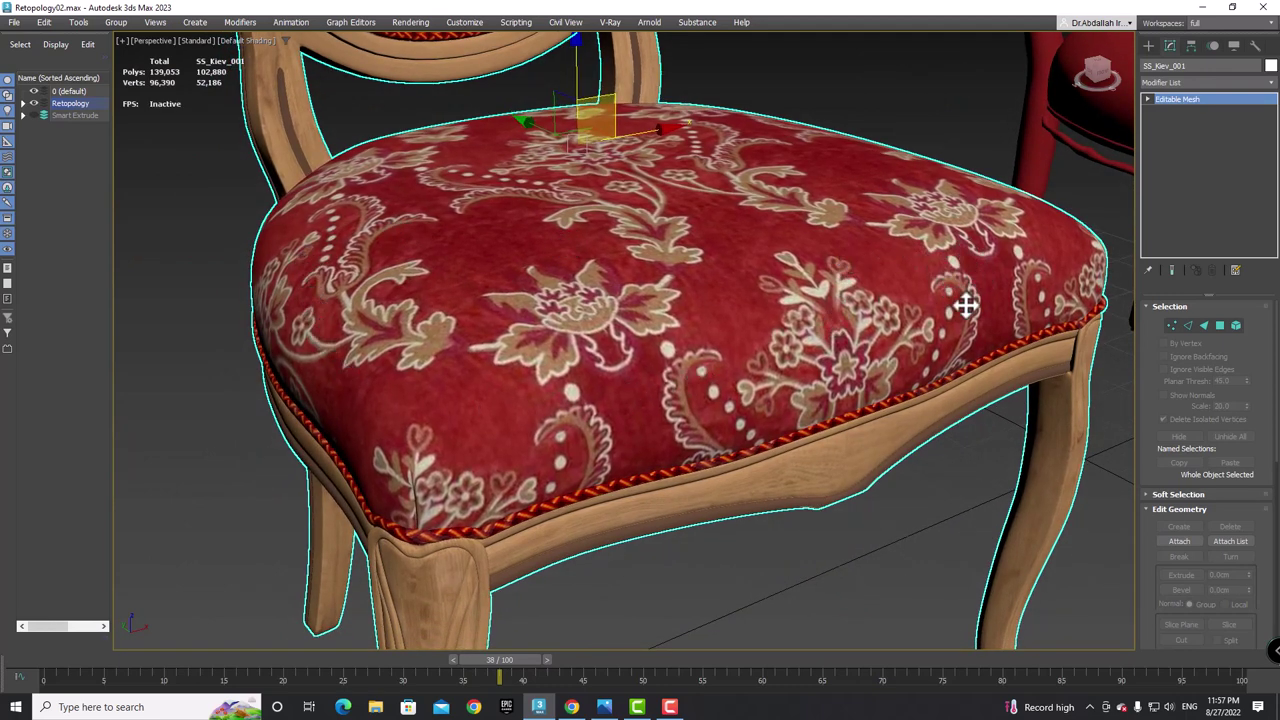
- Orbit around the original chair's seat cushion to inspect its plain shaded surface
alt+middle_drag(737, 374, 566, 309)
mouse_move(510, 408)
alt+middle_down()
mouse_move(429, 334)
mouse_move(471, 334)
alt+middle_up()
alt+middle_drag(655, 272, 509, 269)
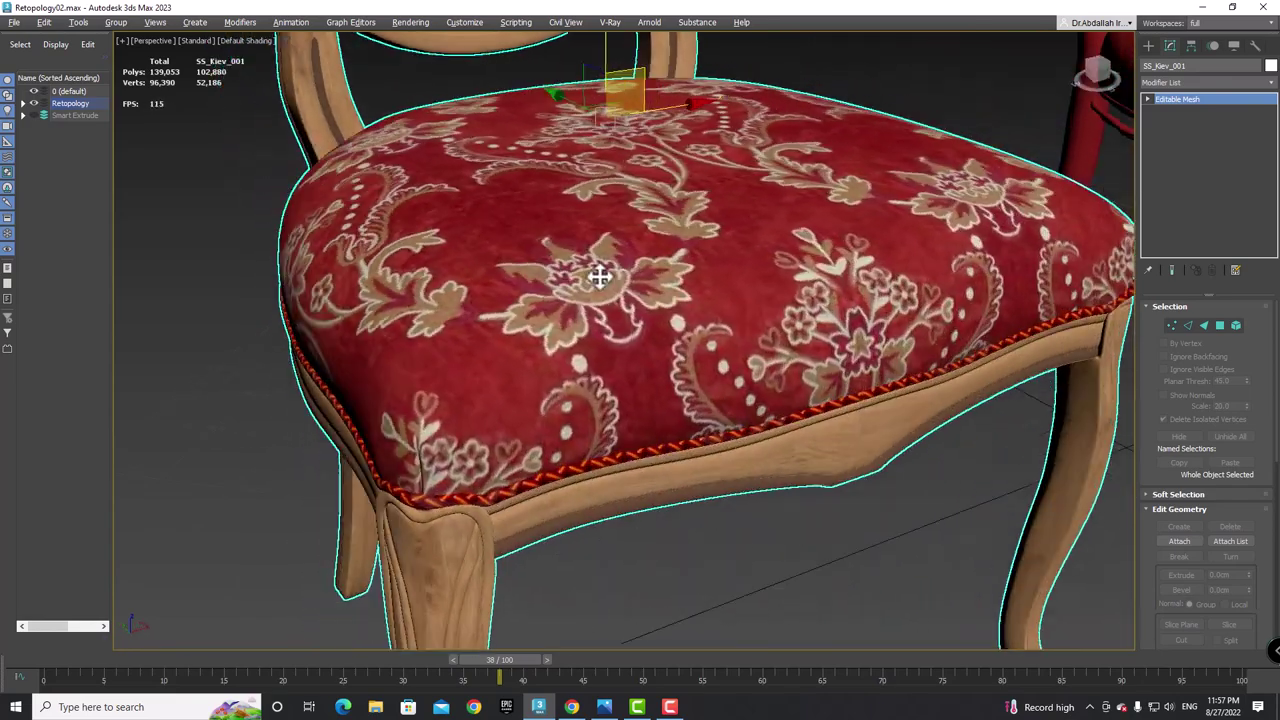
scroll(545, 270, up, 3)
scroll(545, 270, down, 5)
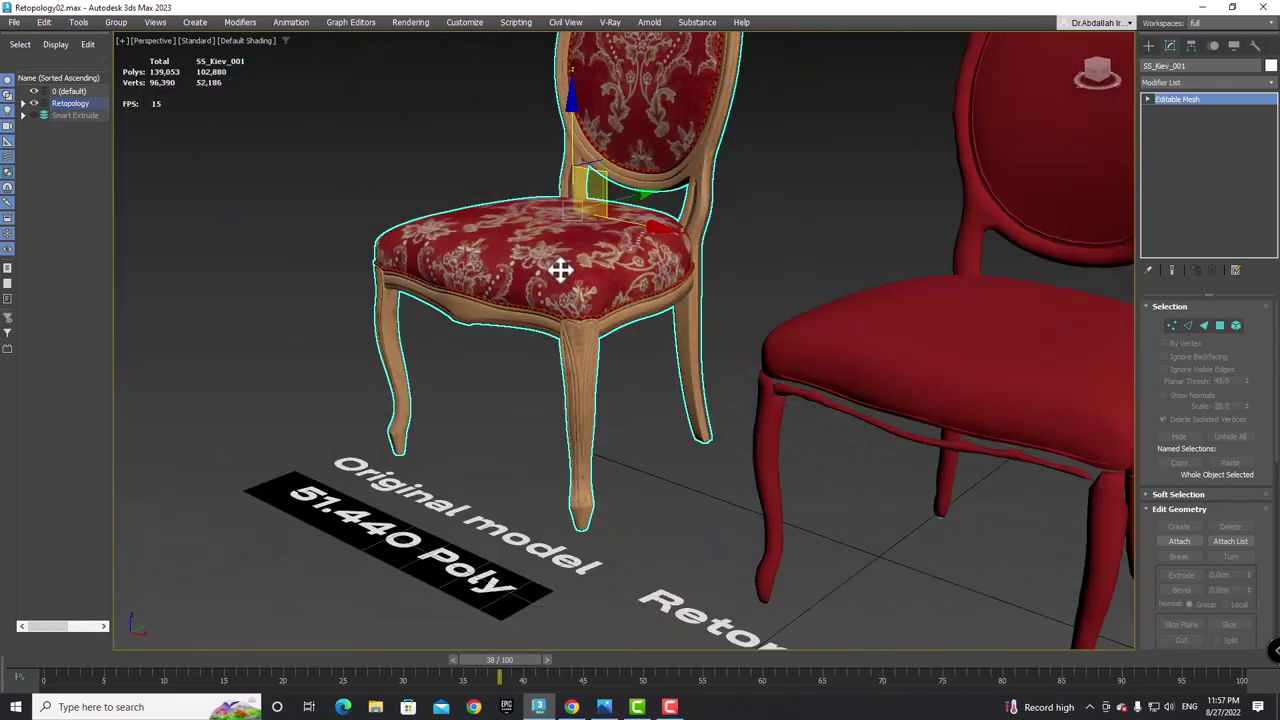
scroll(780, 297, down, 2)
- Select the red SS_Kiev_002 chair to show its Retopology: 5000 faces, Material IDs off
click(780, 297)
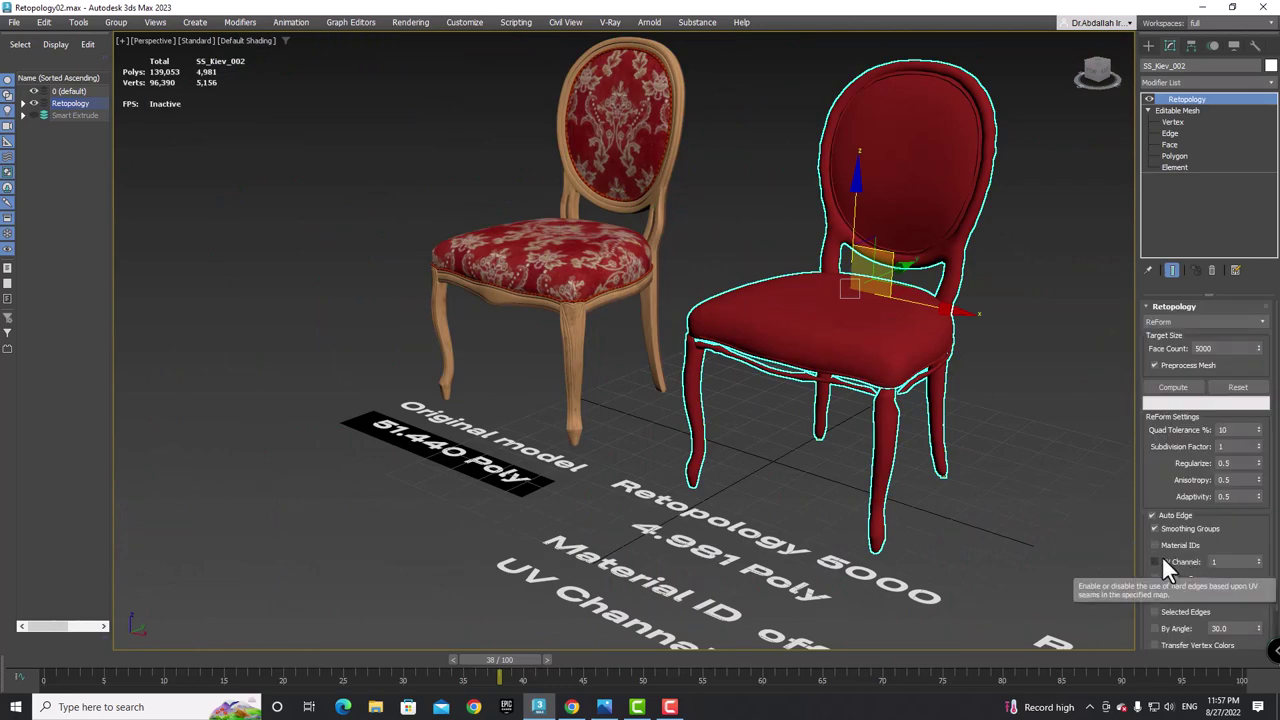
scroll(588, 278, up, 5)
scroll(588, 278, up, 2)
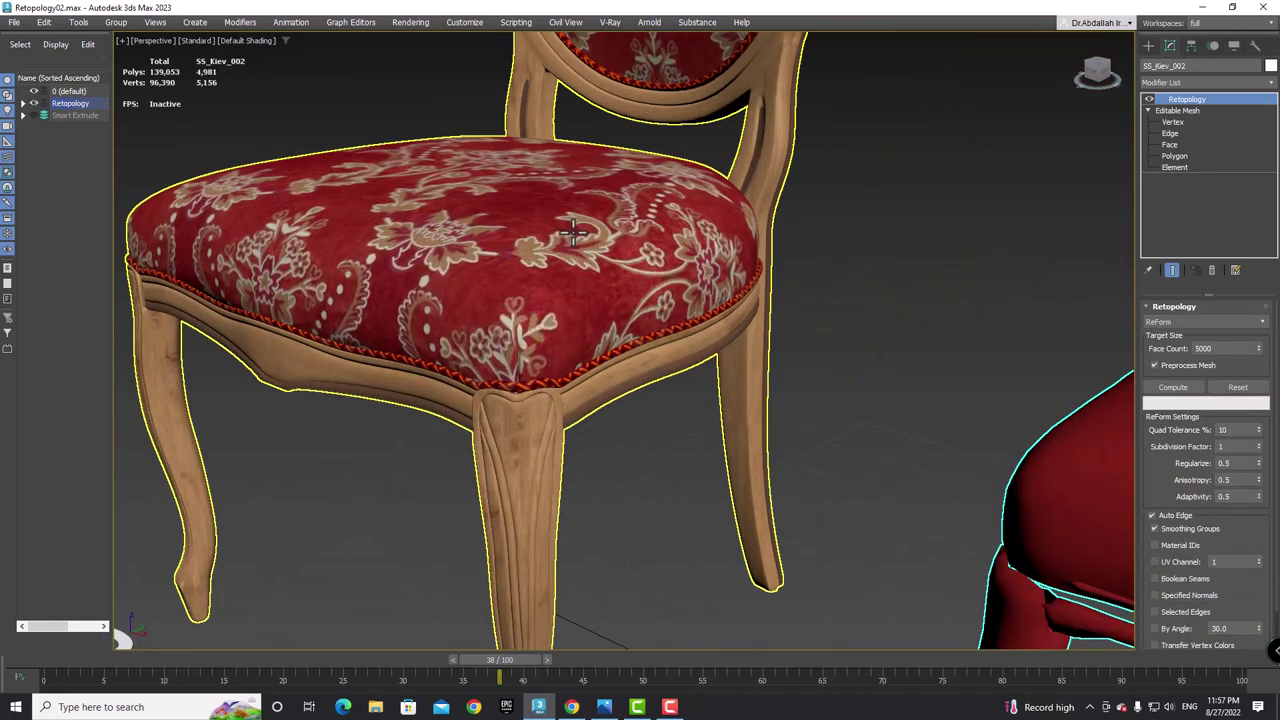
scroll(576, 333, down, 5)
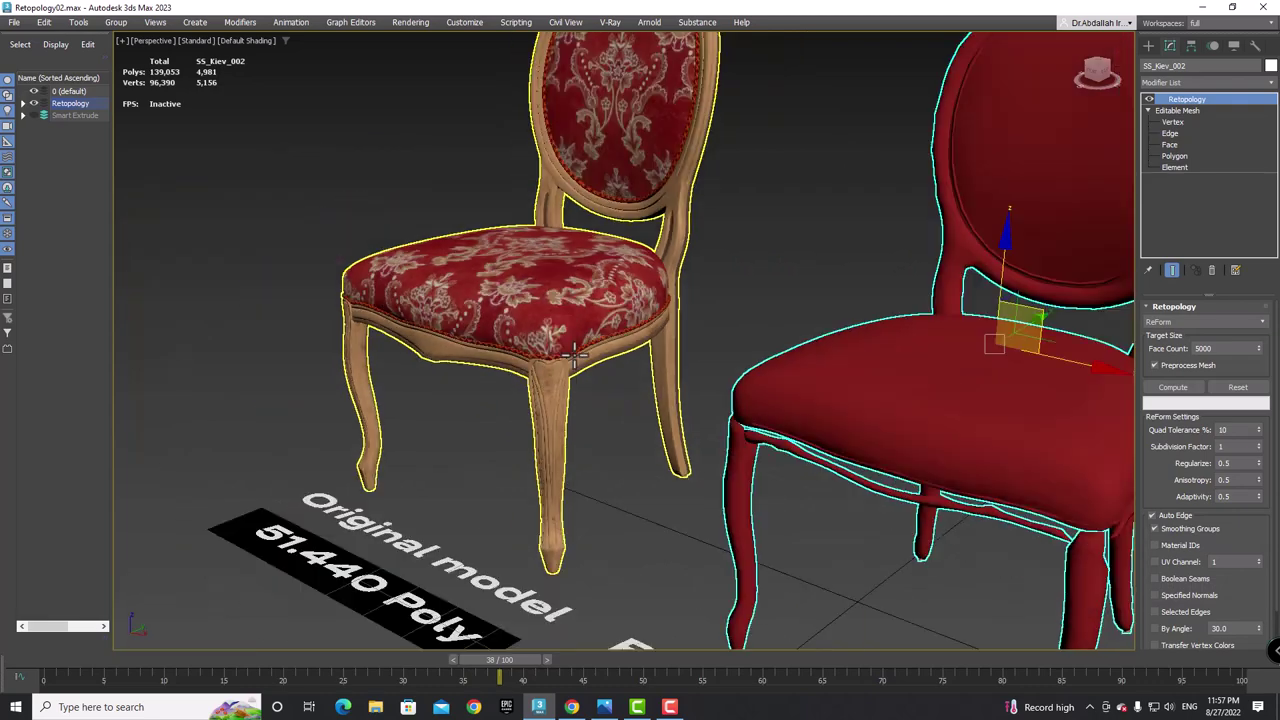
scroll(608, 342, up, 1)
scroll(629, 379, up, 1)
scroll(646, 454, down, 3)
- Pan over the floor labels and seat fabric, then back to the red retopology chair
mouse_move(646, 454)
middle_down()
mouse_move(666, 400)
mouse_move(668, 330)
middle_up()
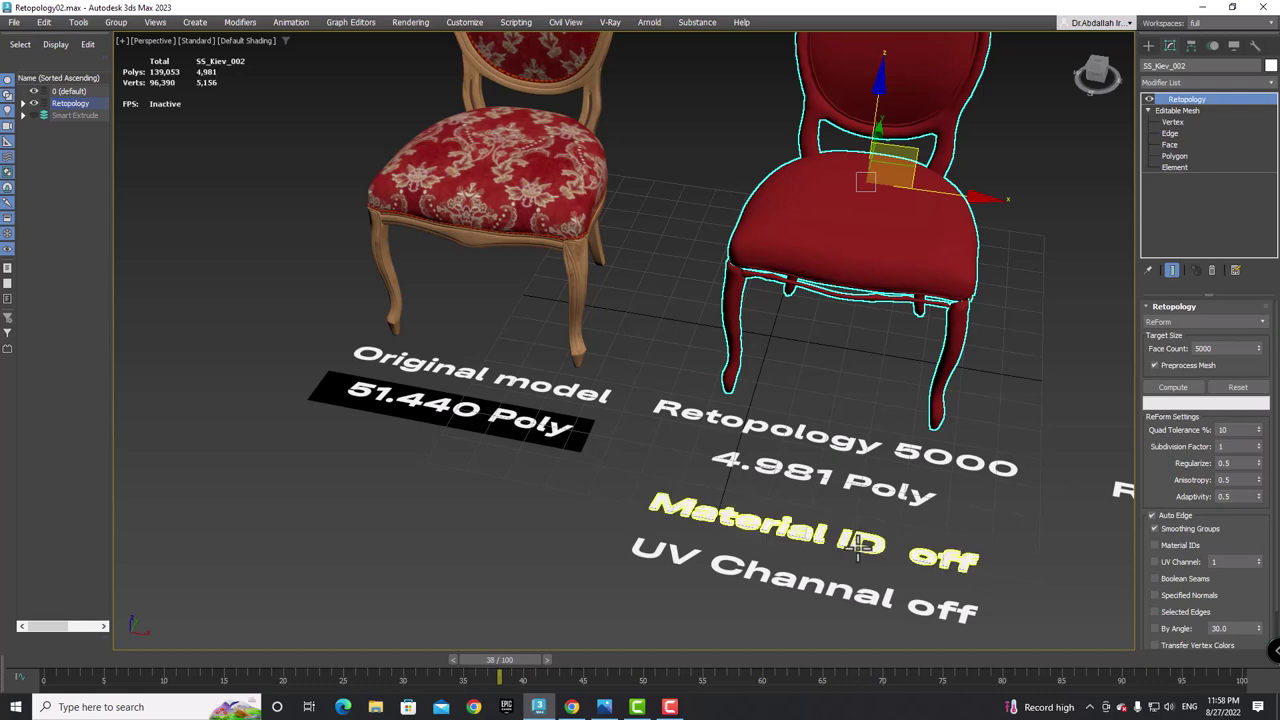
scroll(616, 292, up, 3)
scroll(616, 292, up, 3)
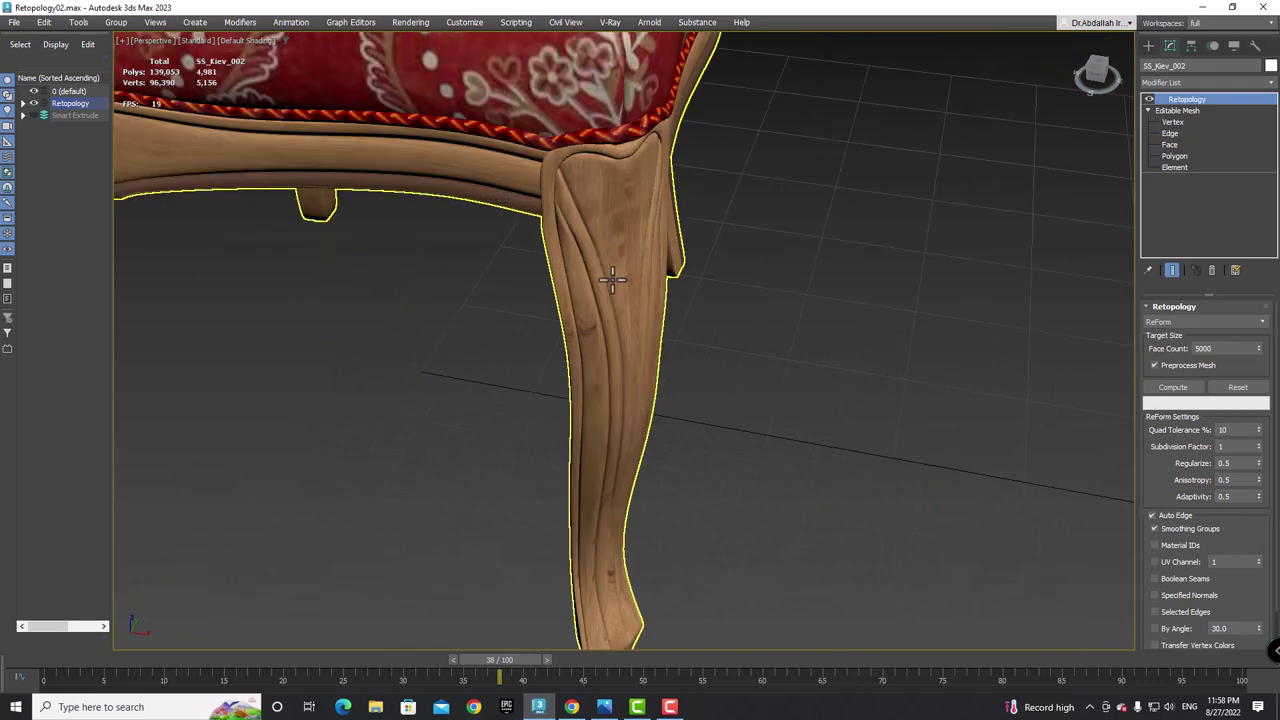
middle_drag(610, 265, 608, 346)
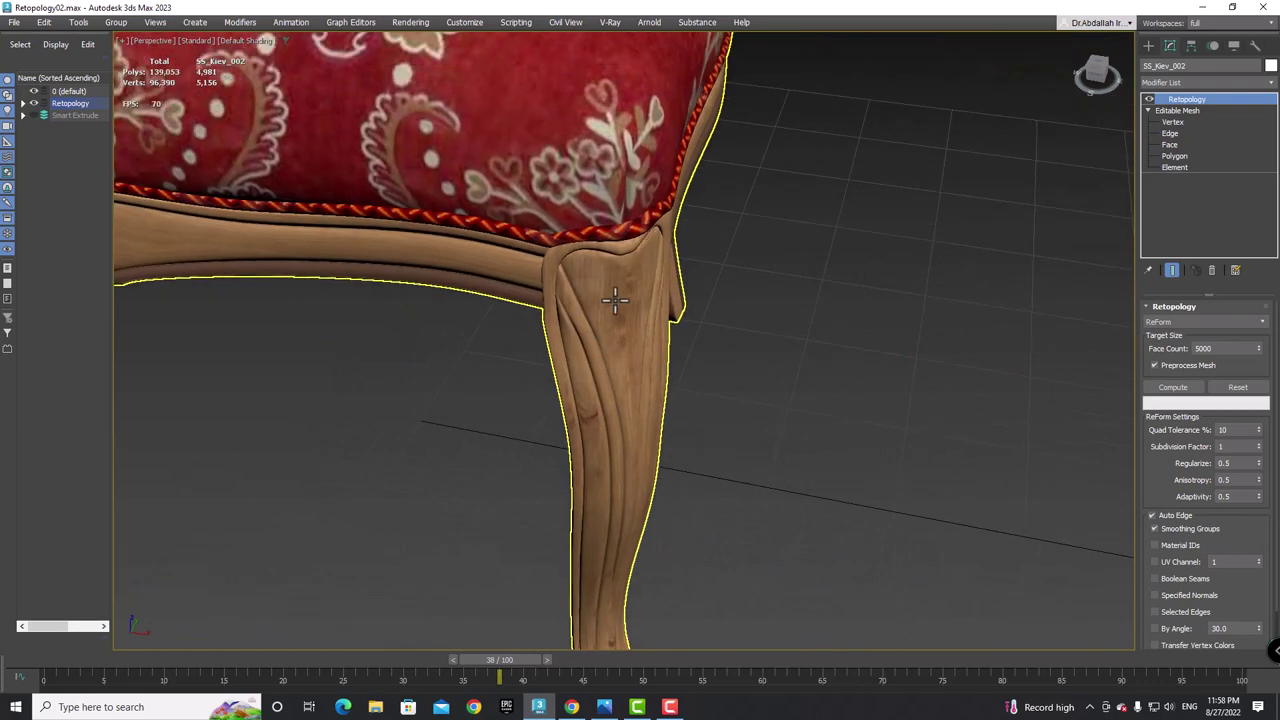
middle_drag(608, 294, 597, 226)
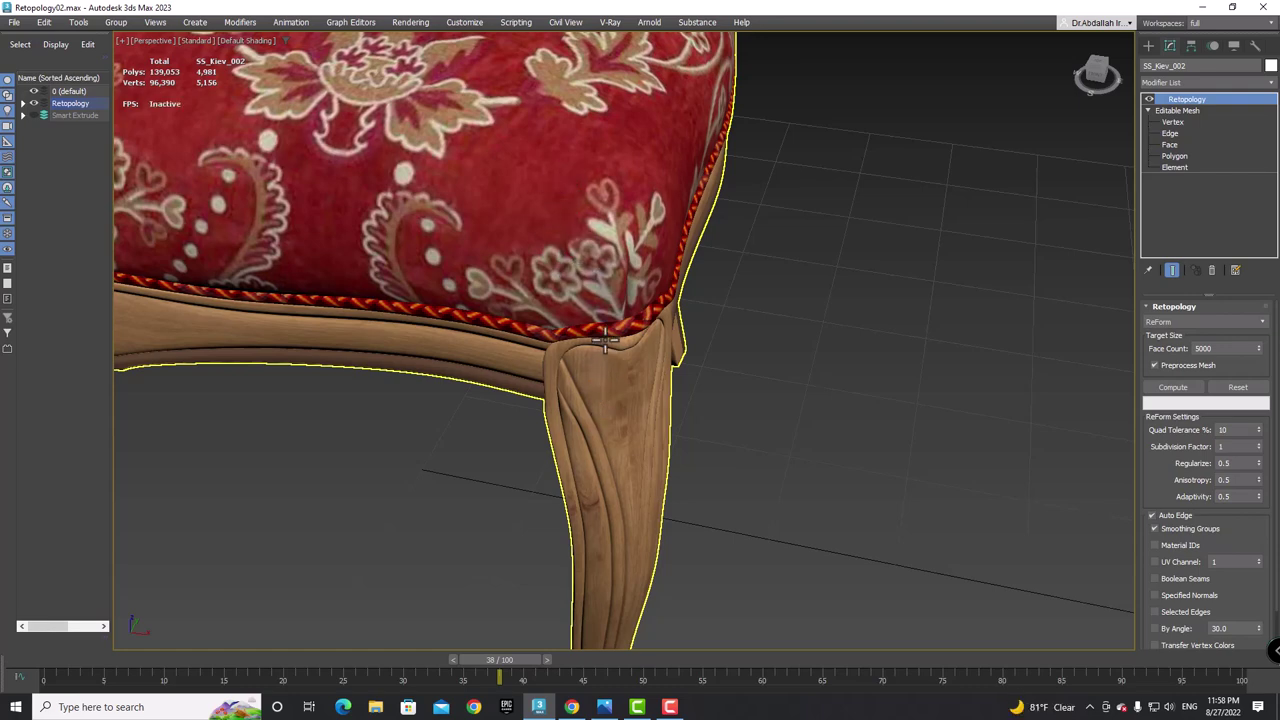
scroll(603, 412, down, 5)
middle_drag(709, 396, 465, 305)
scroll(465, 305, up, 2)
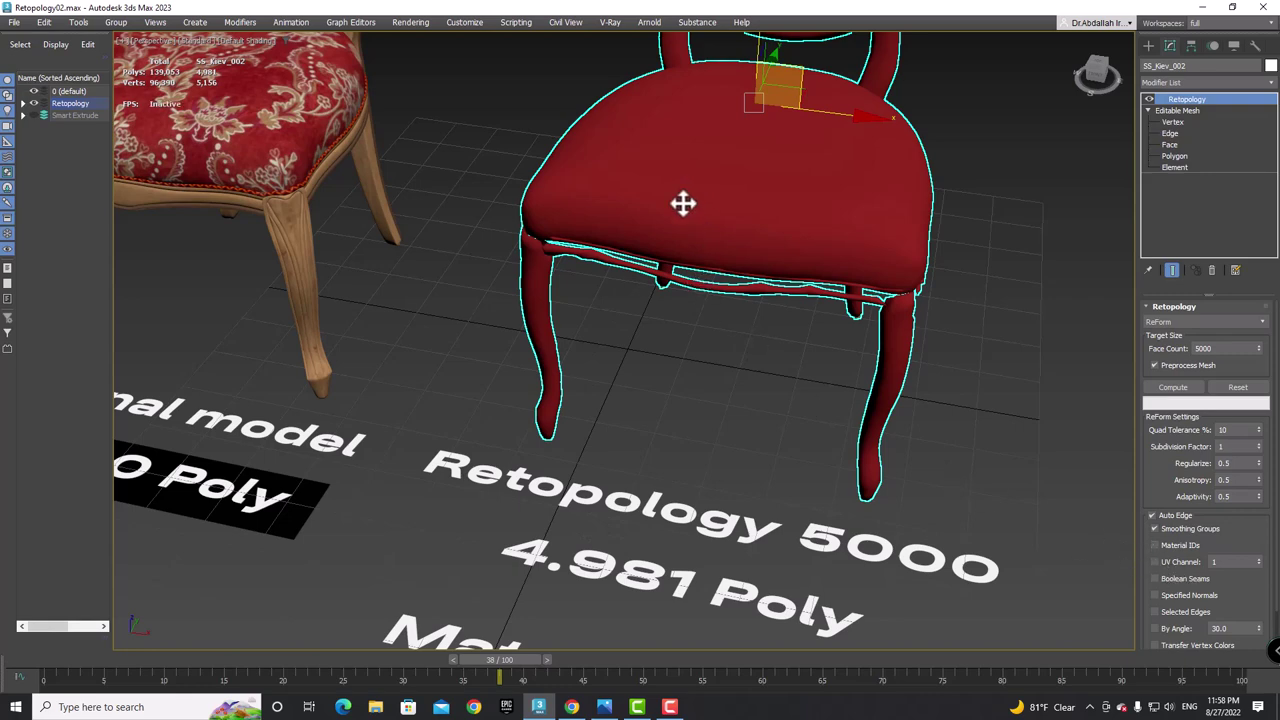
middle_drag(686, 203, 677, 250)
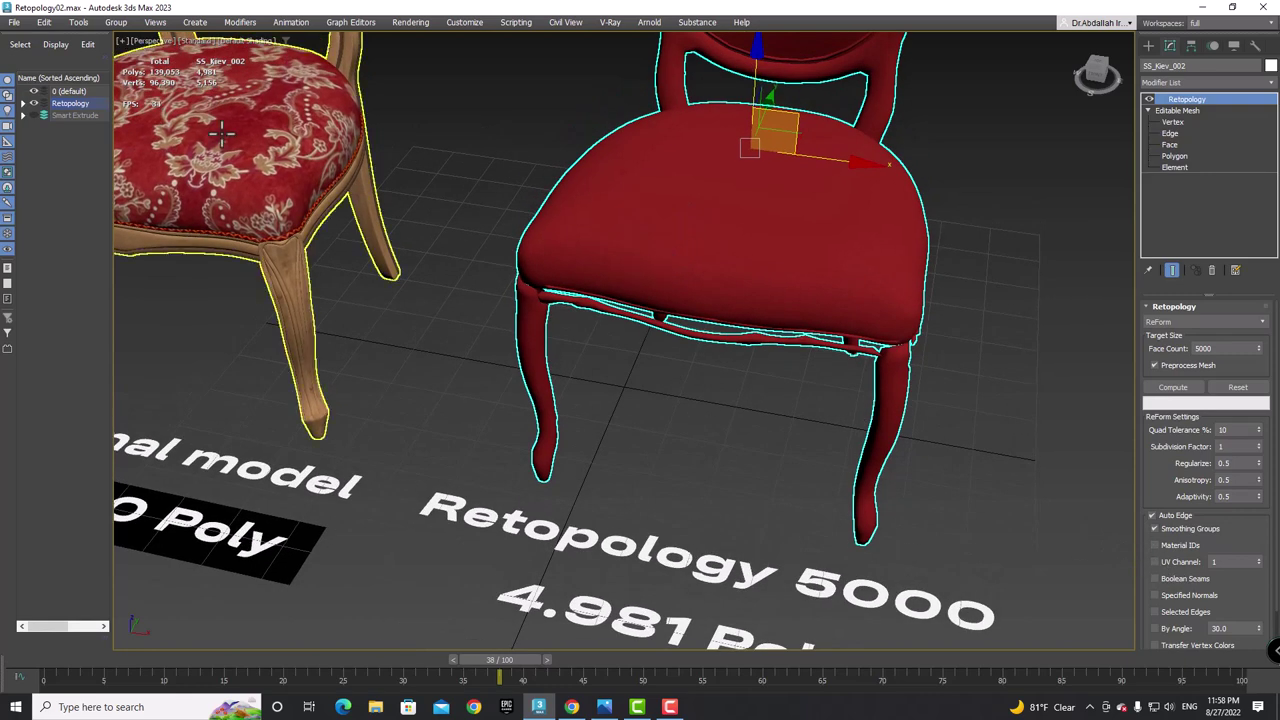
middle_drag(223, 126, 243, 206)
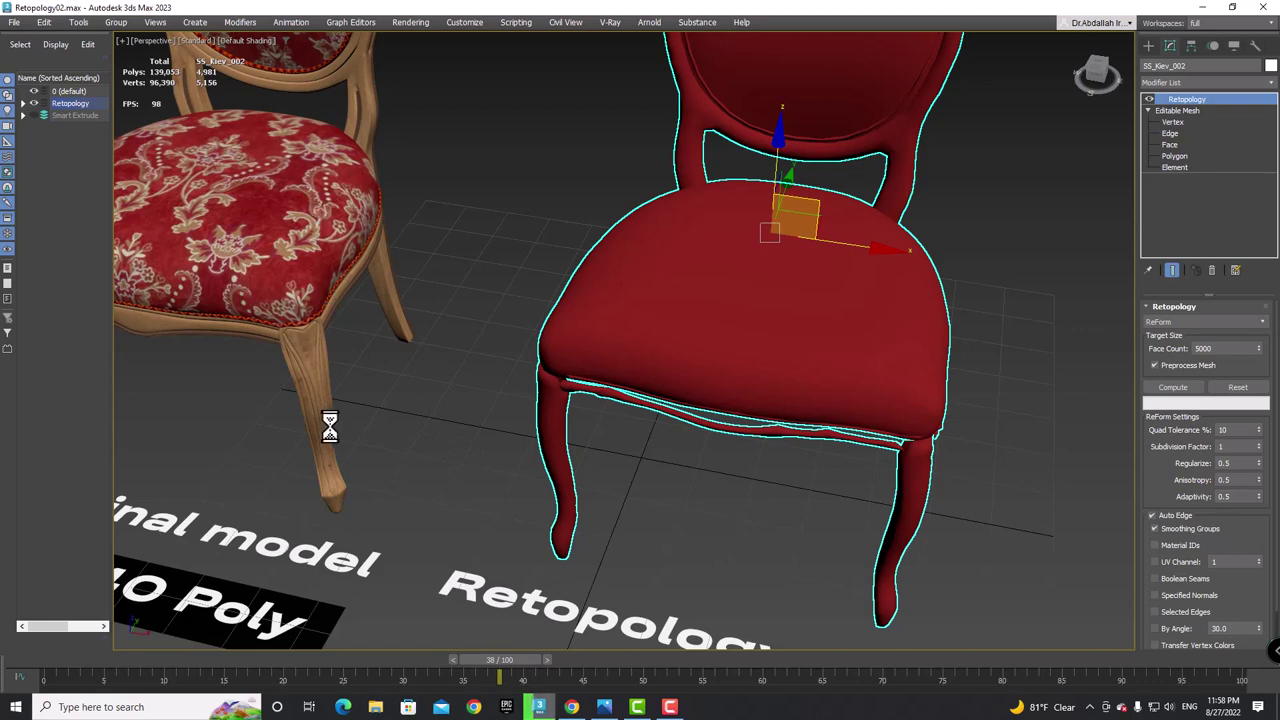
mouse_move(757, 409)
middle_down()
mouse_move(613, 345)
mouse_move(712, 340)
mouse_move(728, 378)
middle_up()
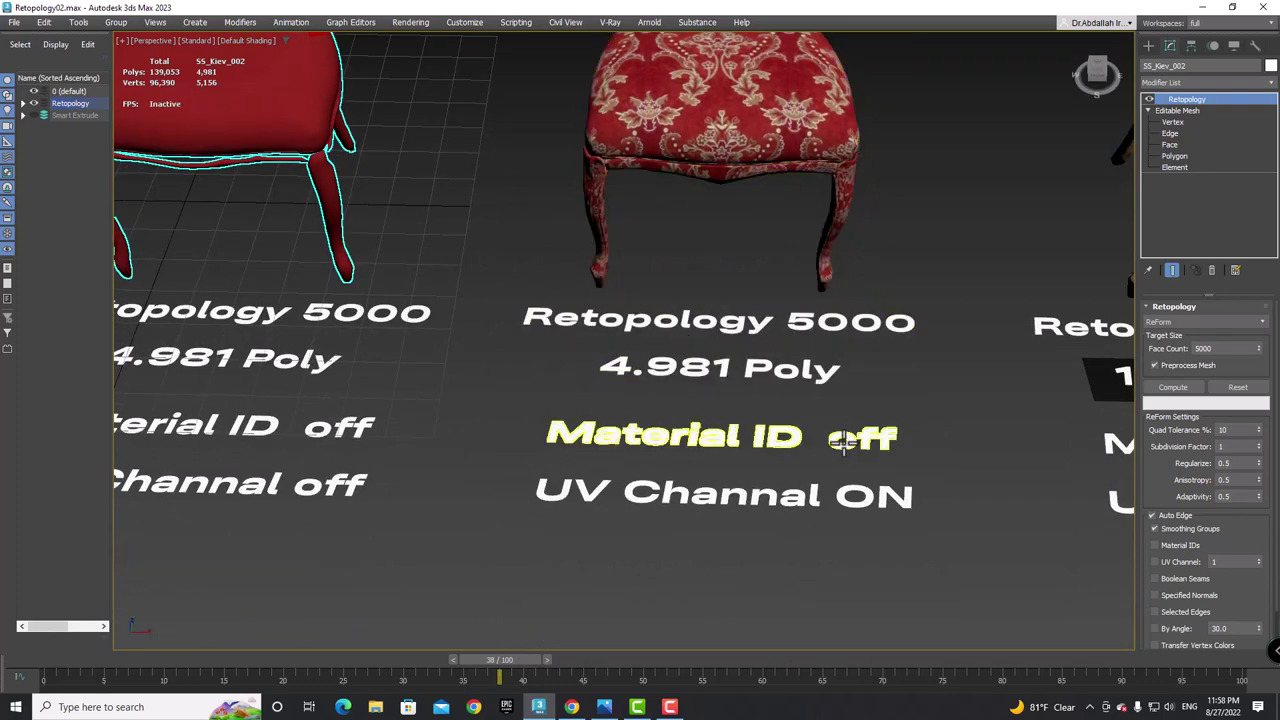
scroll(820, 300, up, 3)
scroll(803, 274, up, 6)
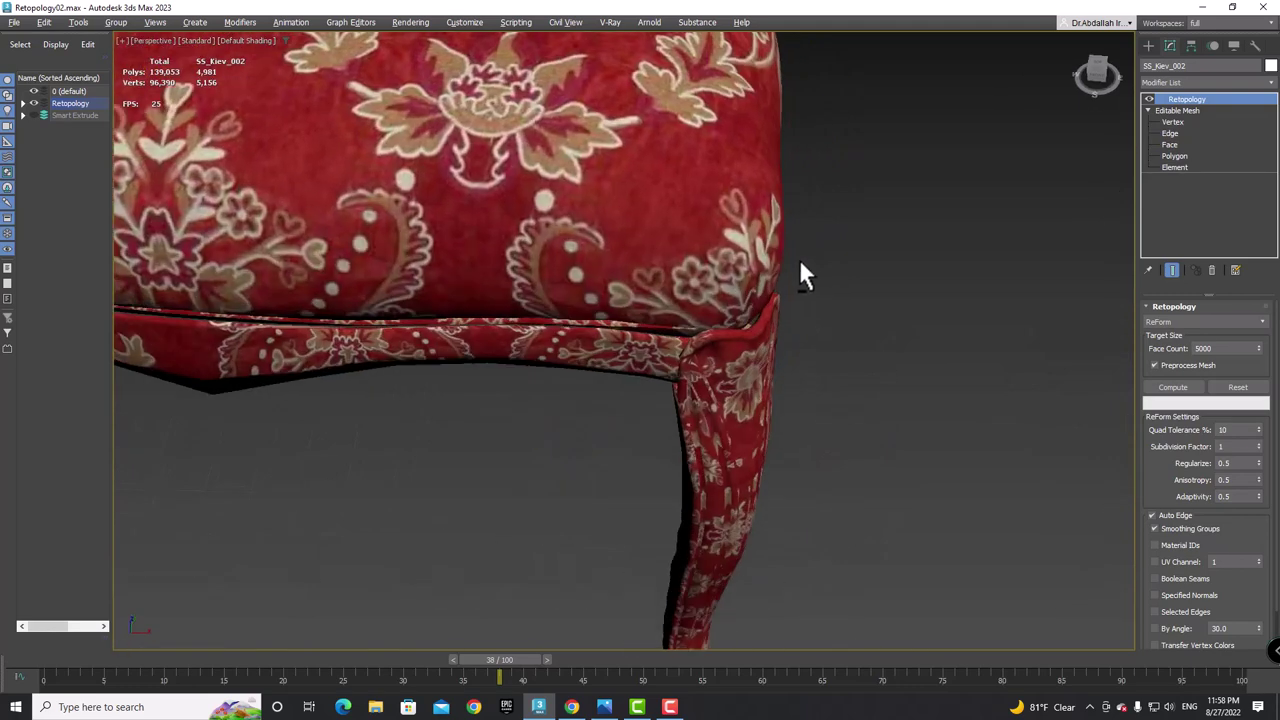
mouse_move(803, 274)
middle_down()
mouse_move(710, 343)
mouse_move(697, 215)
middle_up()
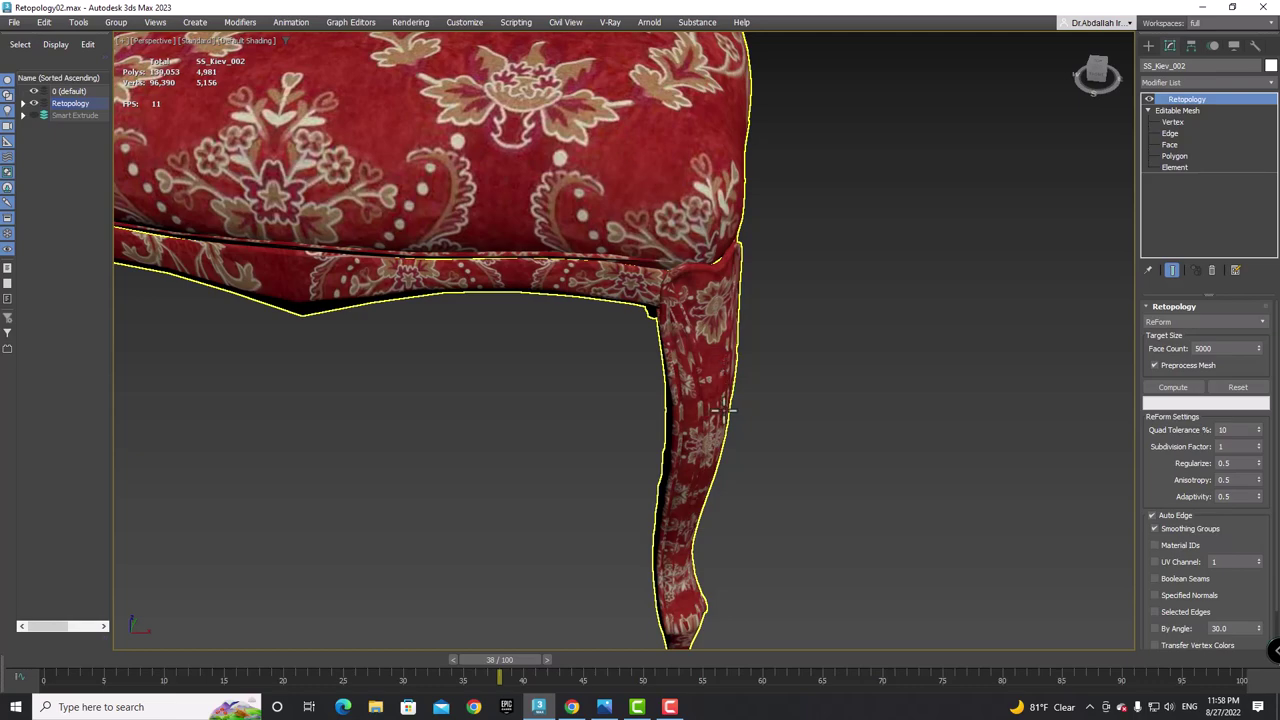
scroll(722, 410, down, 6)
middle_drag(714, 488, 678, 463)
scroll(565, 484, up, 4)
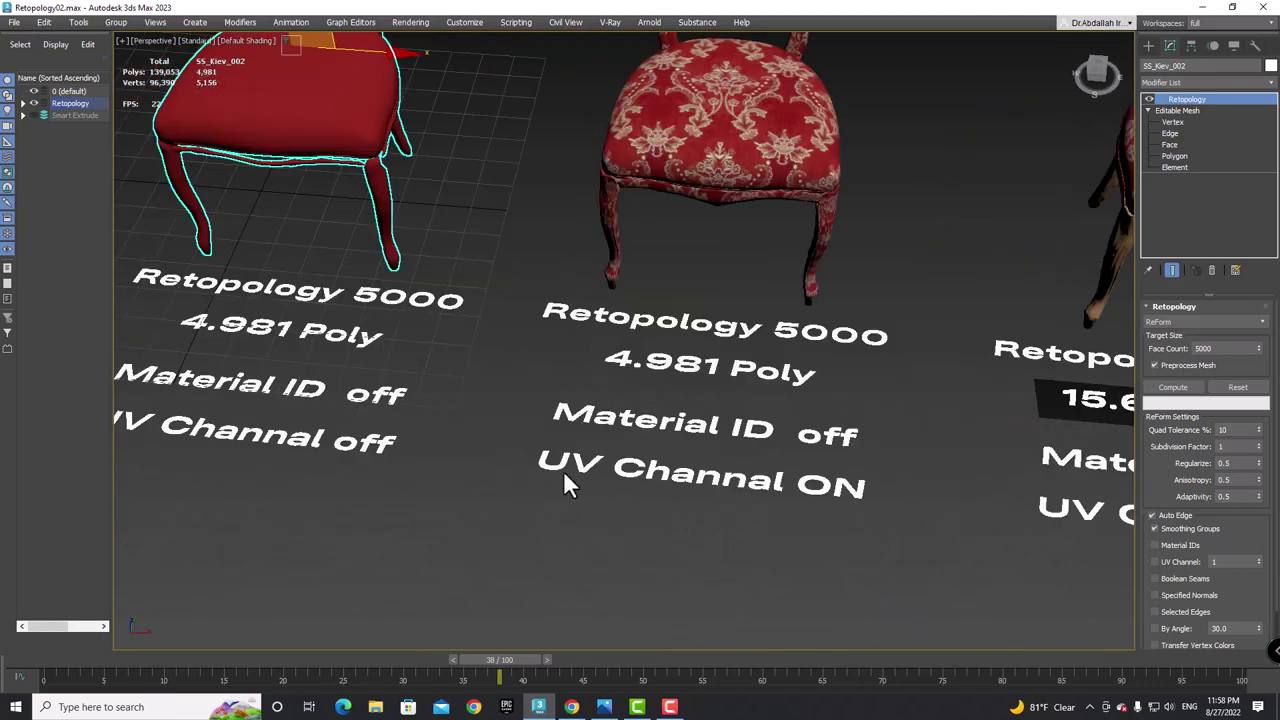
alt+middle_drag(716, 213, 648, 268)
scroll(648, 268, up, 4)
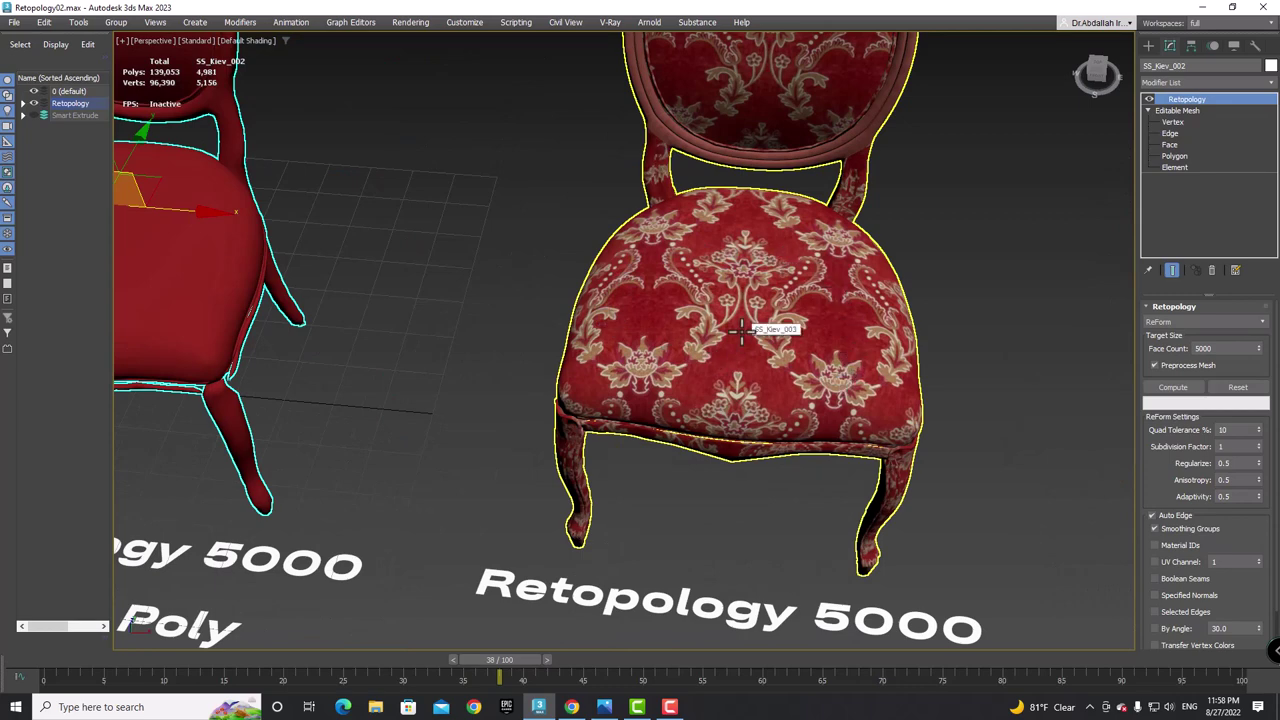
mouse_move(741, 333)
middle_down()
mouse_move(509, 320)
mouse_move(525, 317)
middle_up()
mouse_move(761, 366)
middle_down()
mouse_move(477, 309)
mouse_move(642, 255)
middle_up()
alt+middle_drag(610, 333, 604, 300)
scroll(604, 296, up, 3)
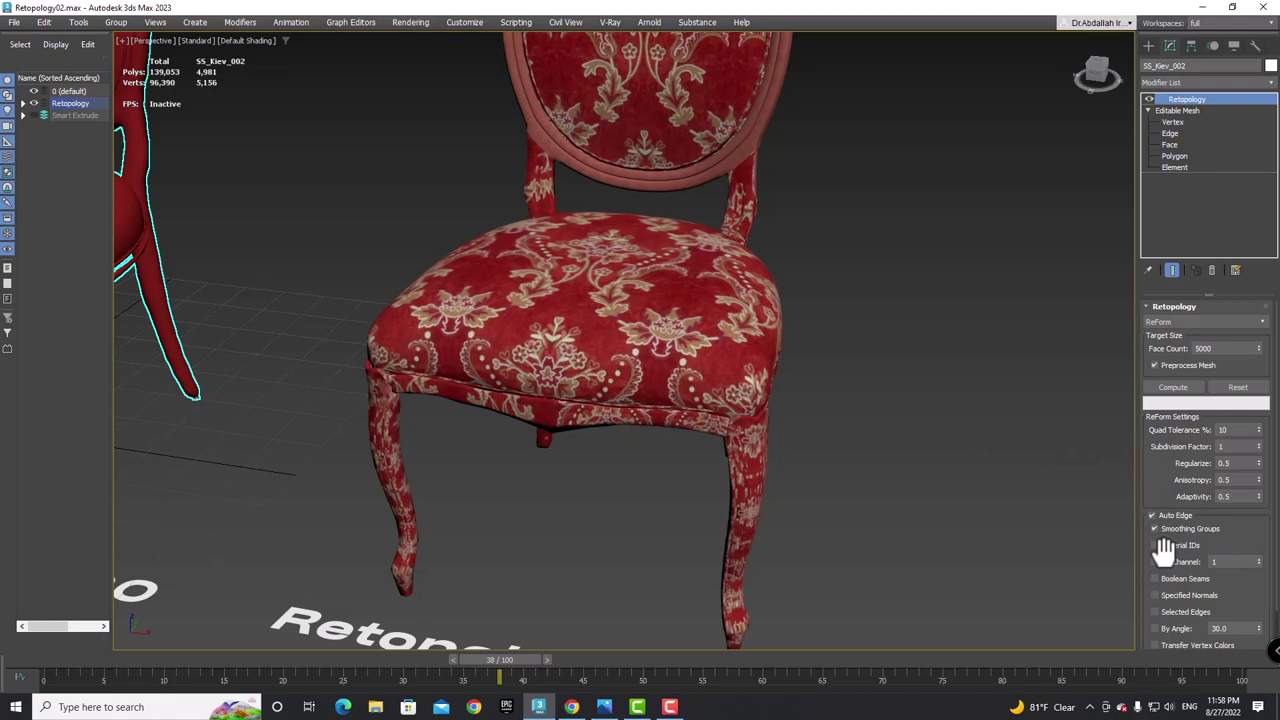
middle_drag(729, 443, 705, 295)
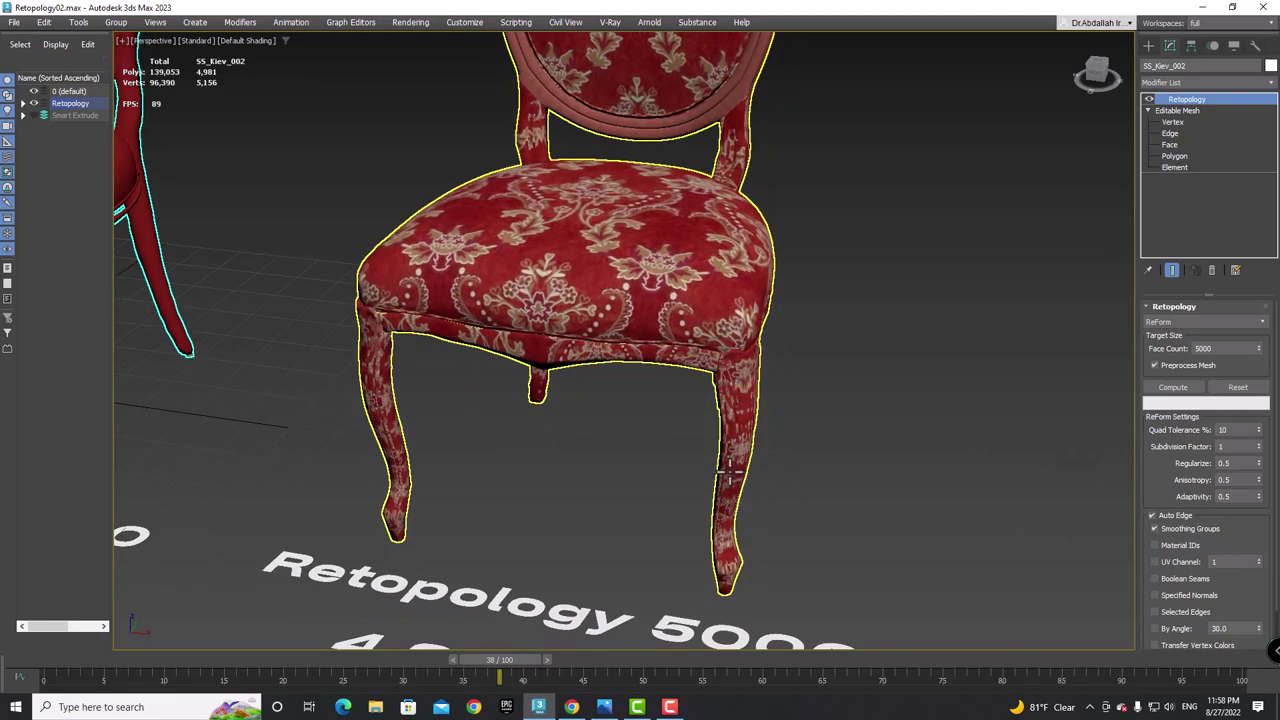
scroll(745, 463, down, 3)
mouse_move(700, 443)
middle_down()
mouse_move(530, 405)
mouse_move(680, 314)
middle_up()
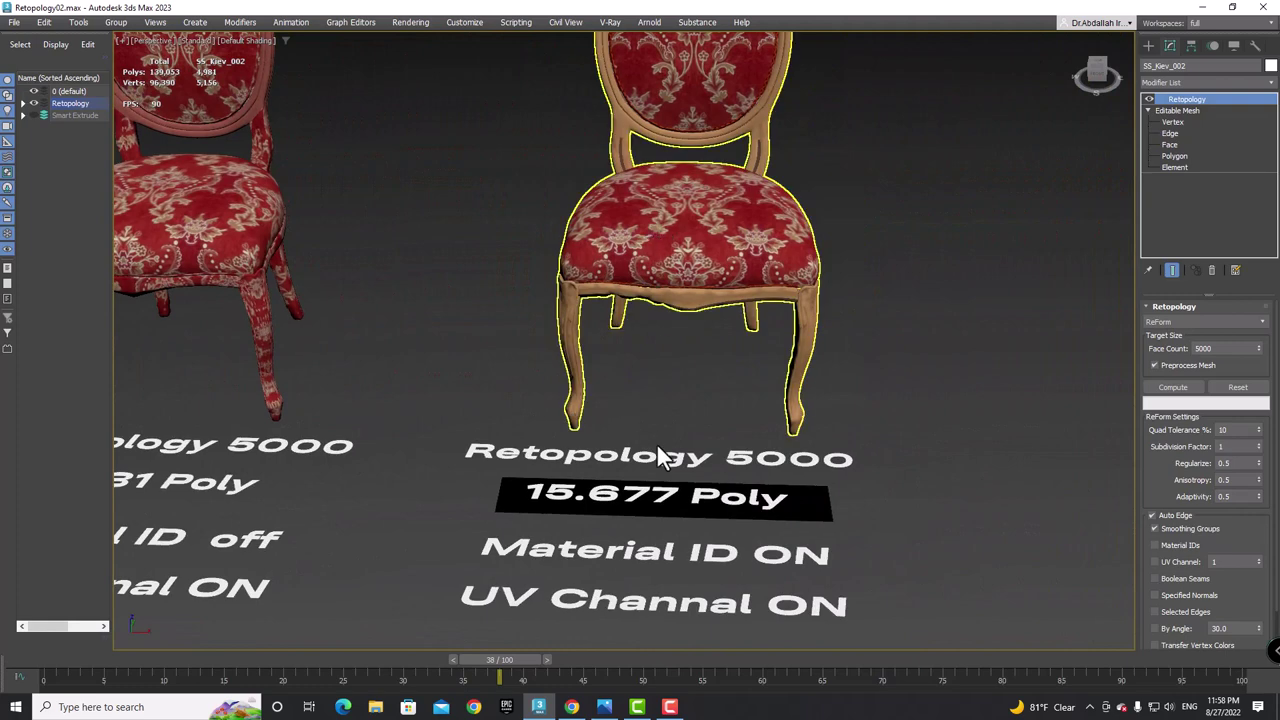
- Bring the 15.677 Poly label into view and orbit under and over the fourth chair
middle_drag(657, 447, 675, 410)
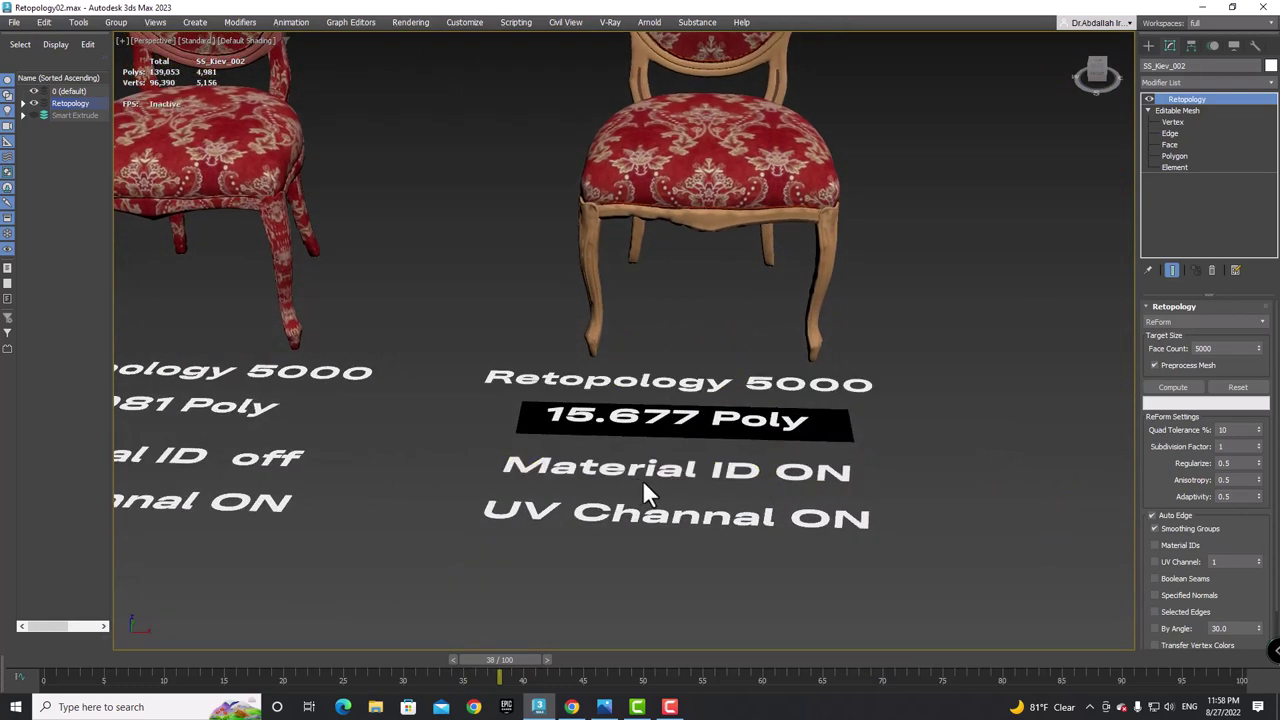
alt+middle_drag(710, 504, 711, 521)
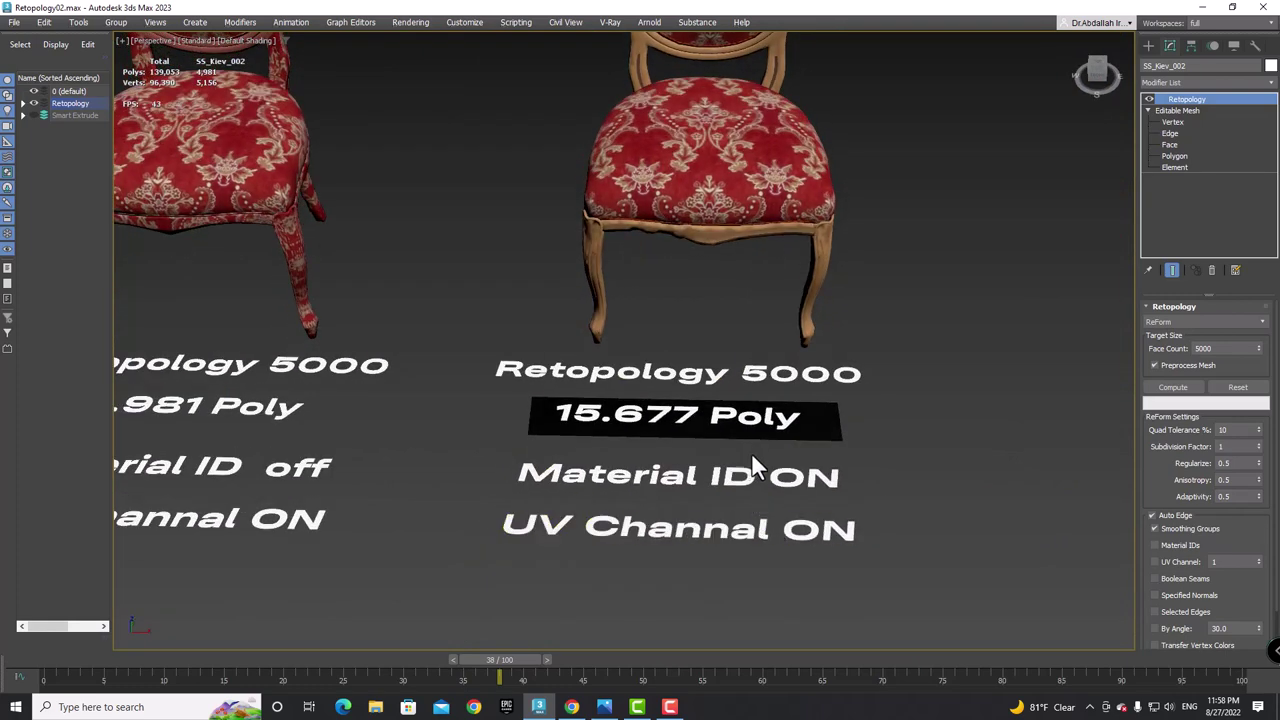
middle_drag(756, 249, 762, 288)
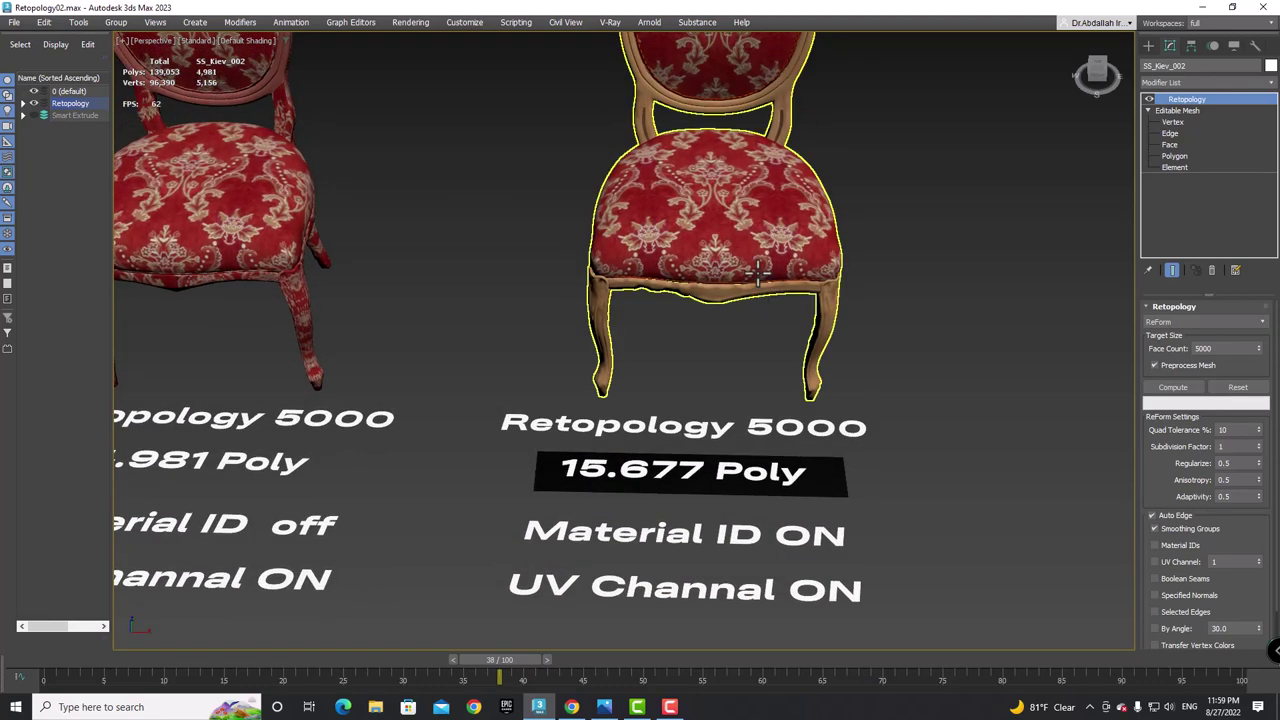
scroll(760, 276, up, 3)
scroll(740, 310, up, 3)
scroll(700, 351, up, 3)
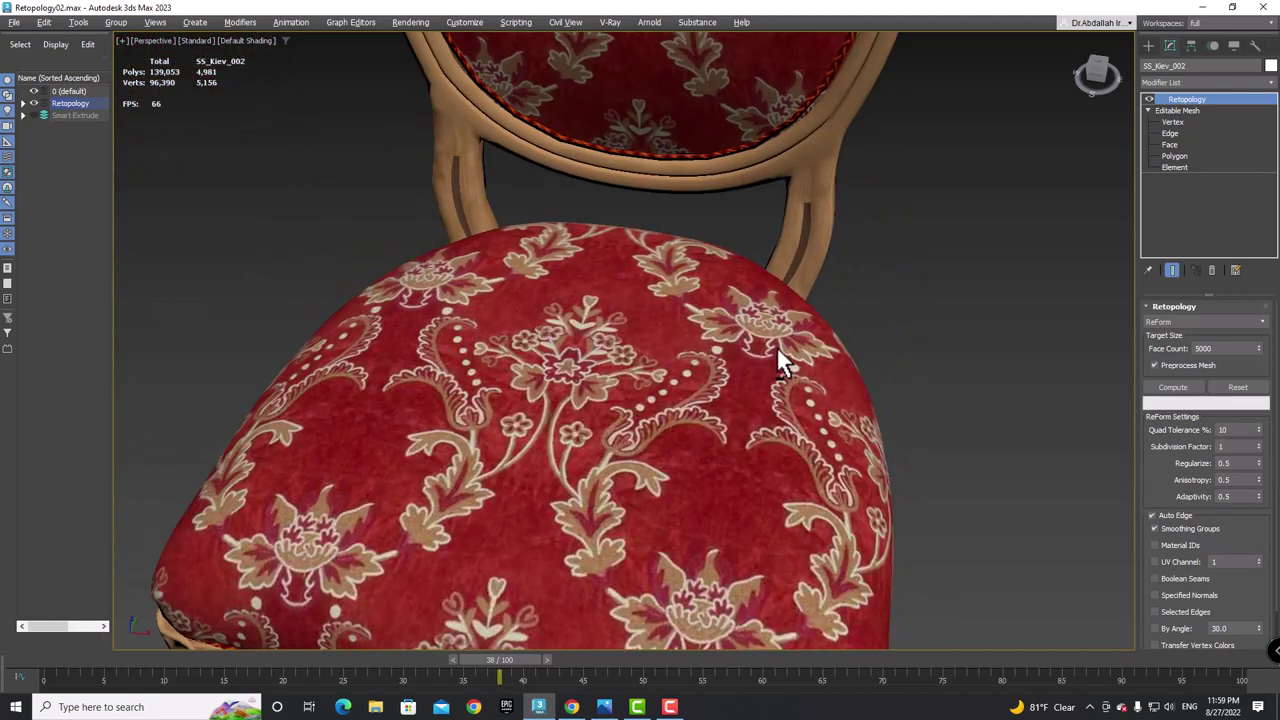
alt+middle_drag(780, 362, 706, 200)
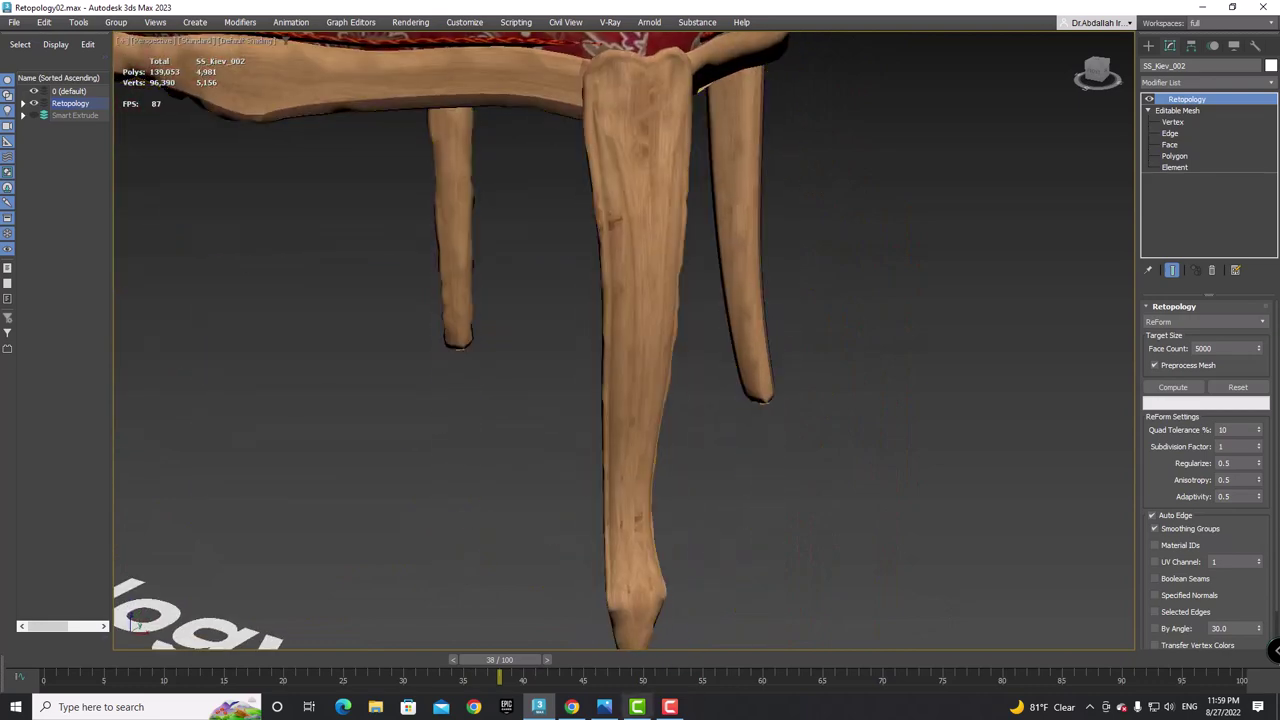
alt+middle_drag(586, 394, 600, 277)
- Tilt down to select the 15.677 Poly label plate, then pan back up to the chair
scroll(494, 291, up, 2)
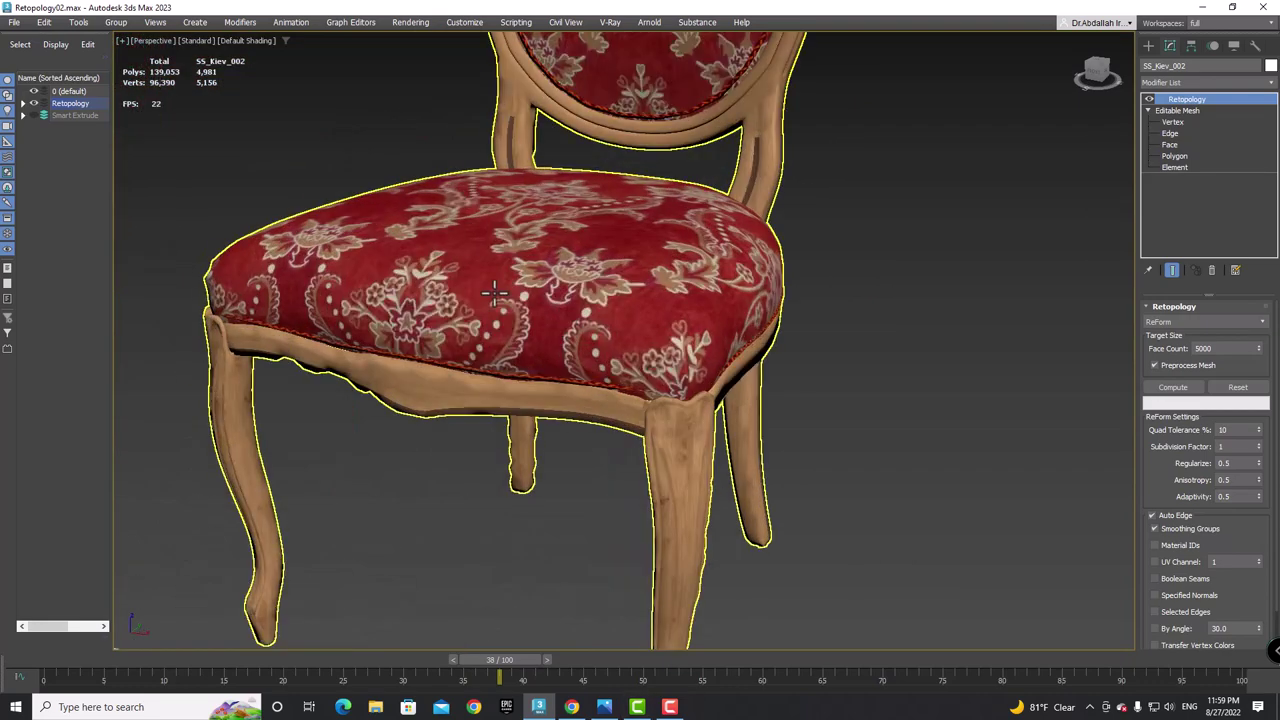
scroll(558, 332, down, 2)
alt+middle_drag(546, 323, 571, 334)
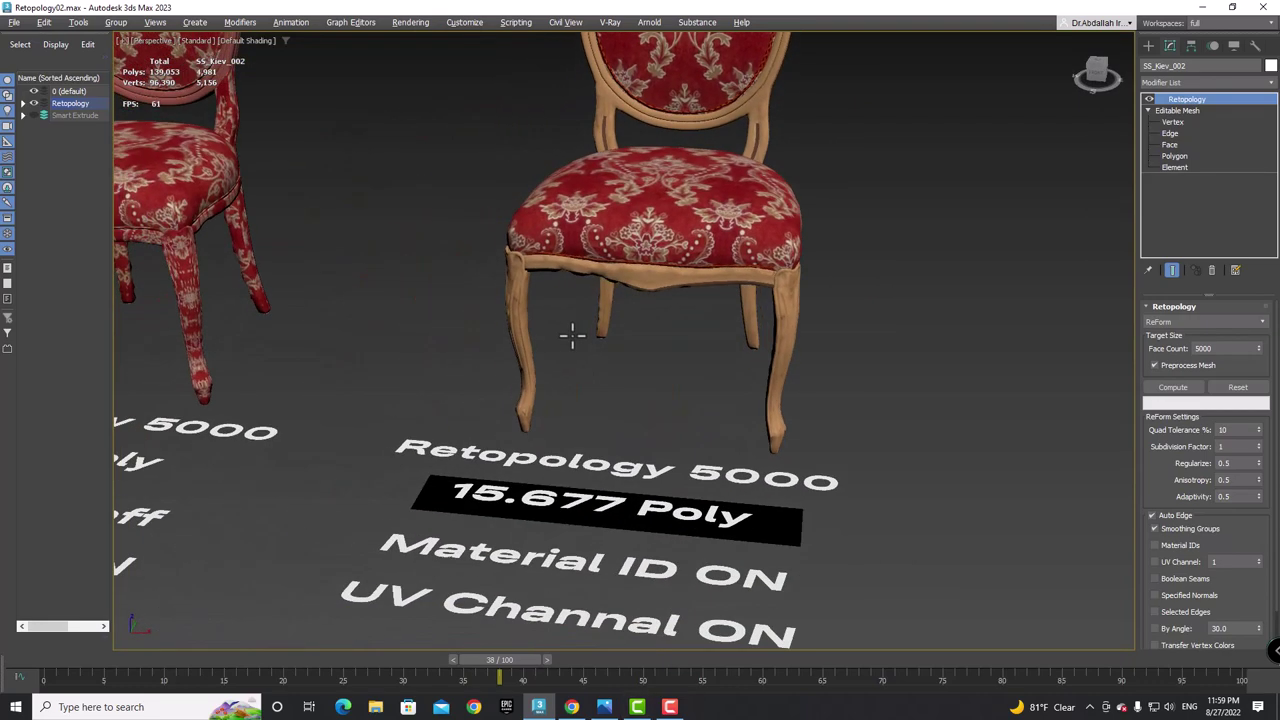
scroll(580, 480, up, 2)
scroll(596, 488, up, 2)
click(548, 432)
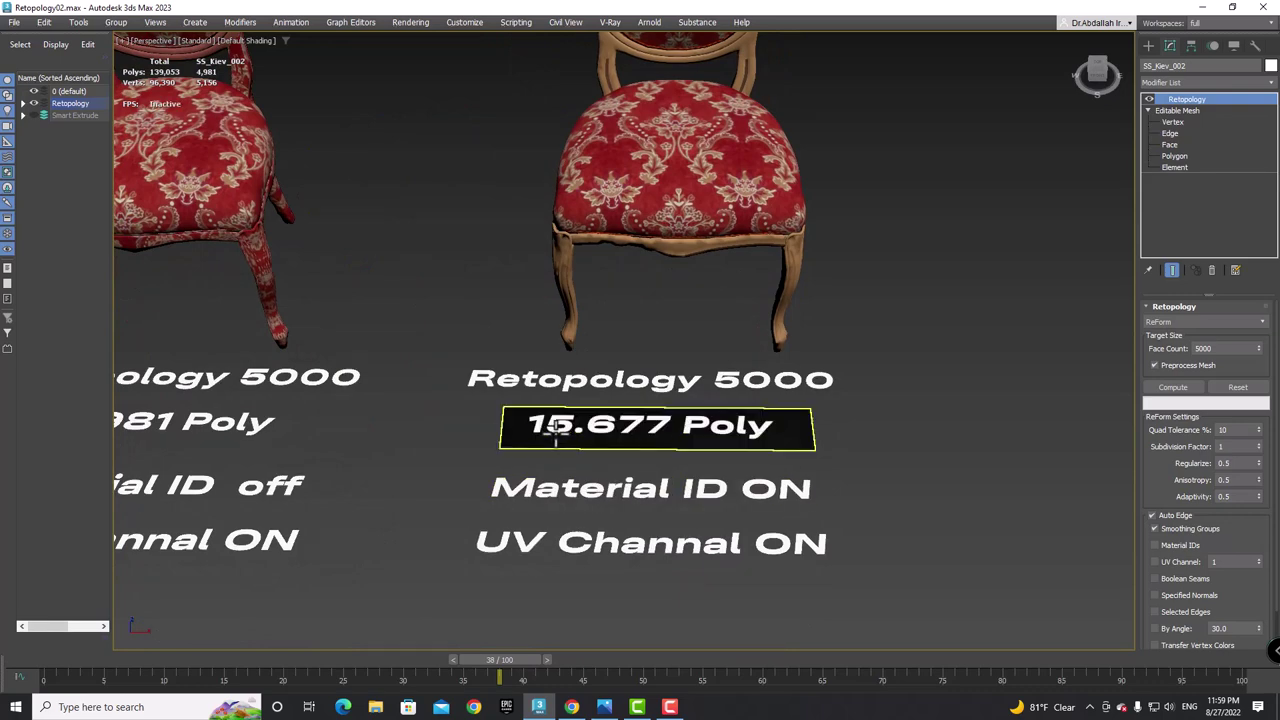
middle_drag(631, 423, 656, 540)
- Compare the chairs by selecting the fourth chair, the original, the UV Channel-only chair and the 15.677-poly chair
click(712, 269)
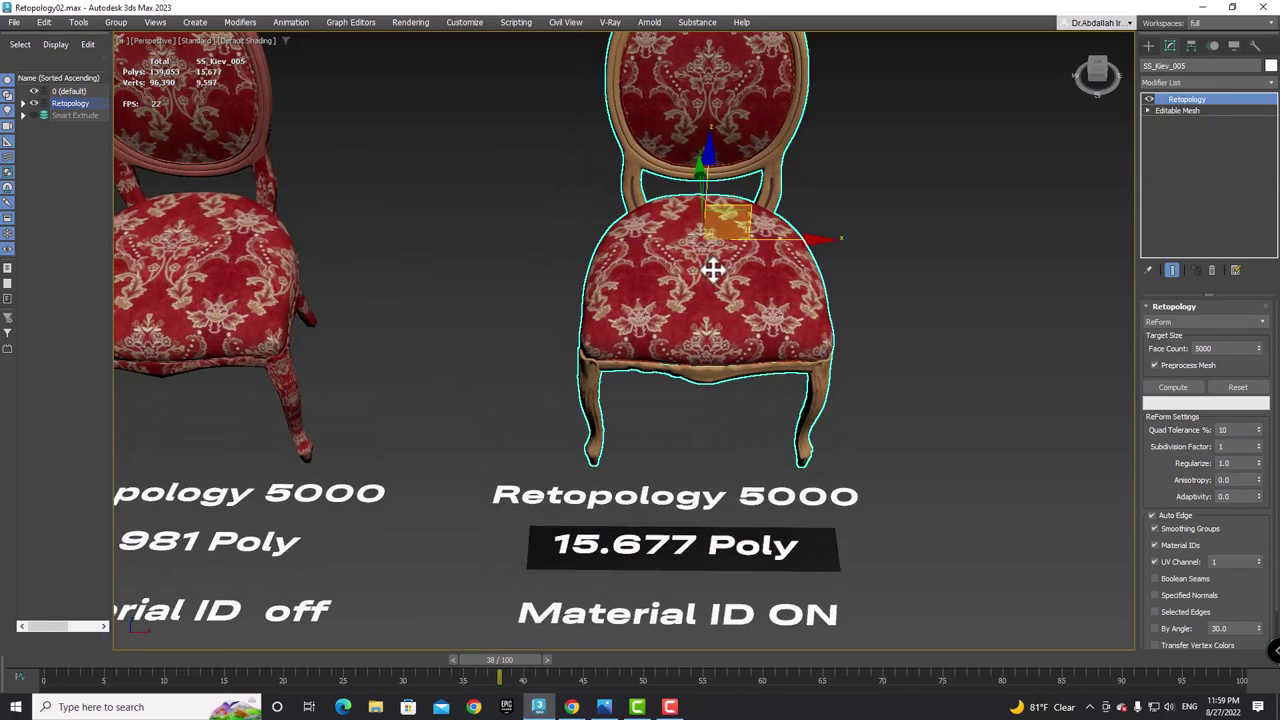
mouse_move(712, 269)
alt+middle_down()
mouse_move(734, 434)
mouse_move(707, 400)
alt+middle_up()
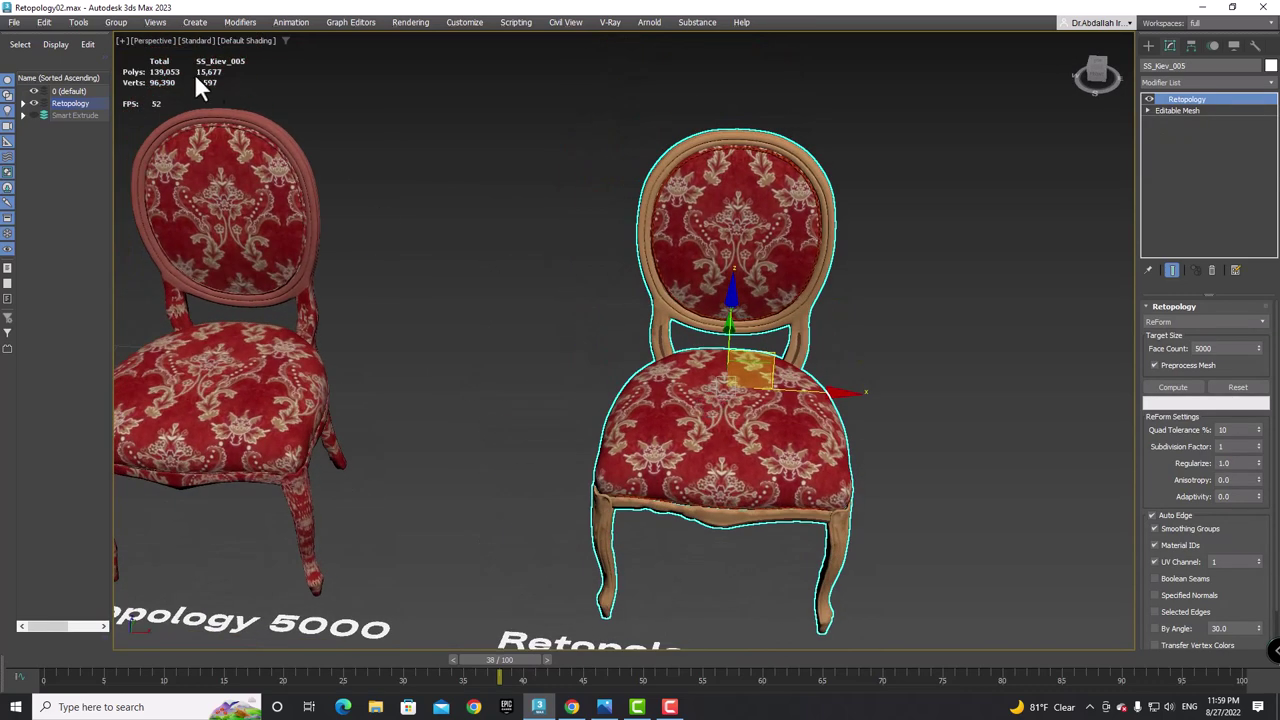
scroll(640, 320, down, 5)
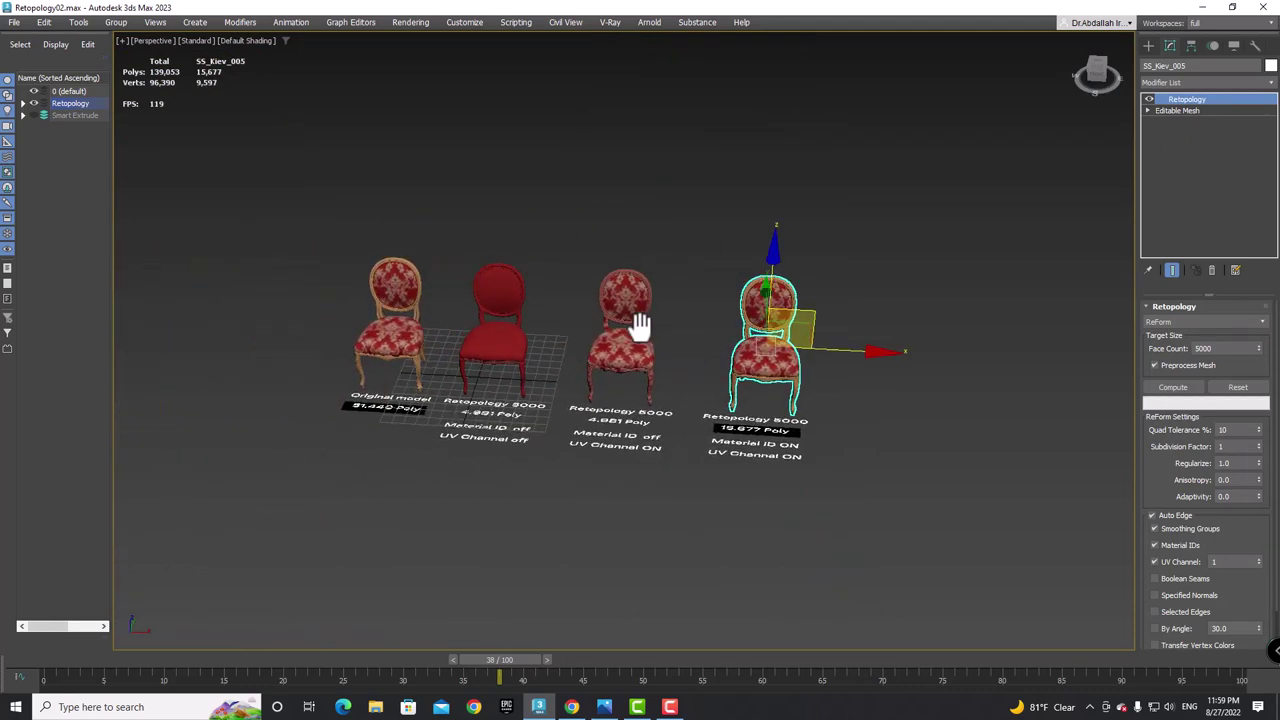
scroll(380, 280, up, 4)
click(432, 270)
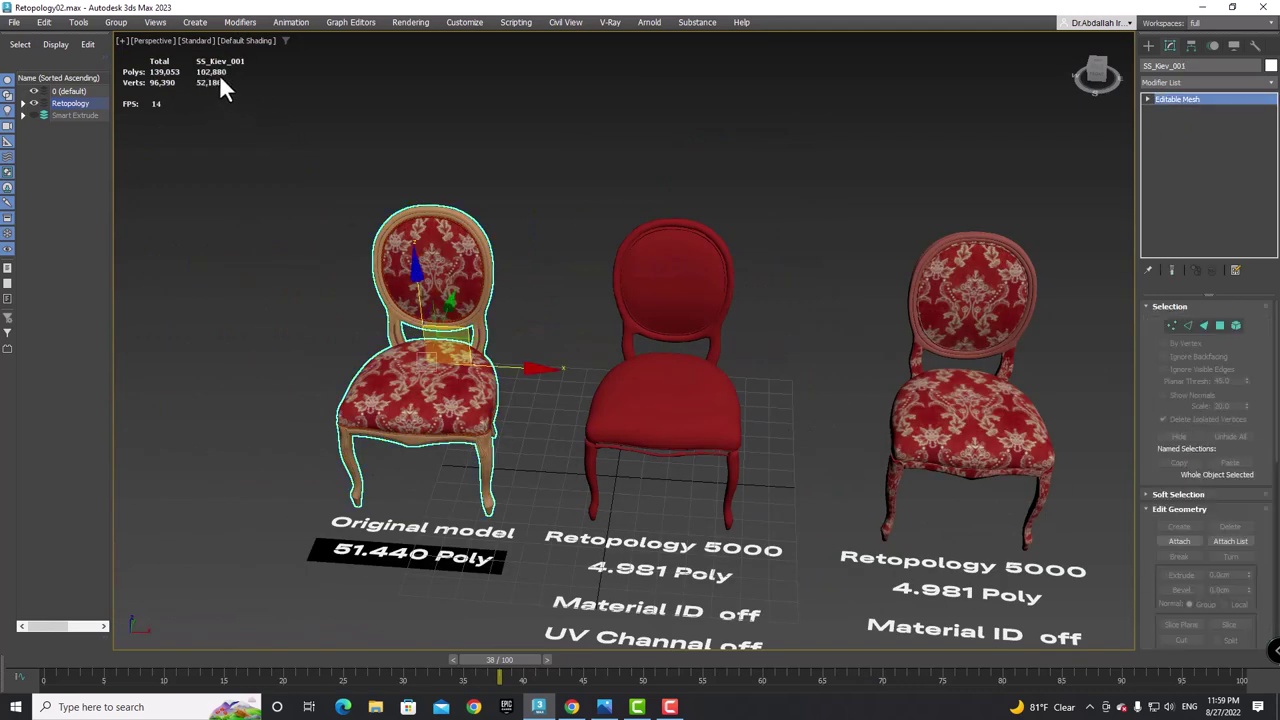
click(949, 405)
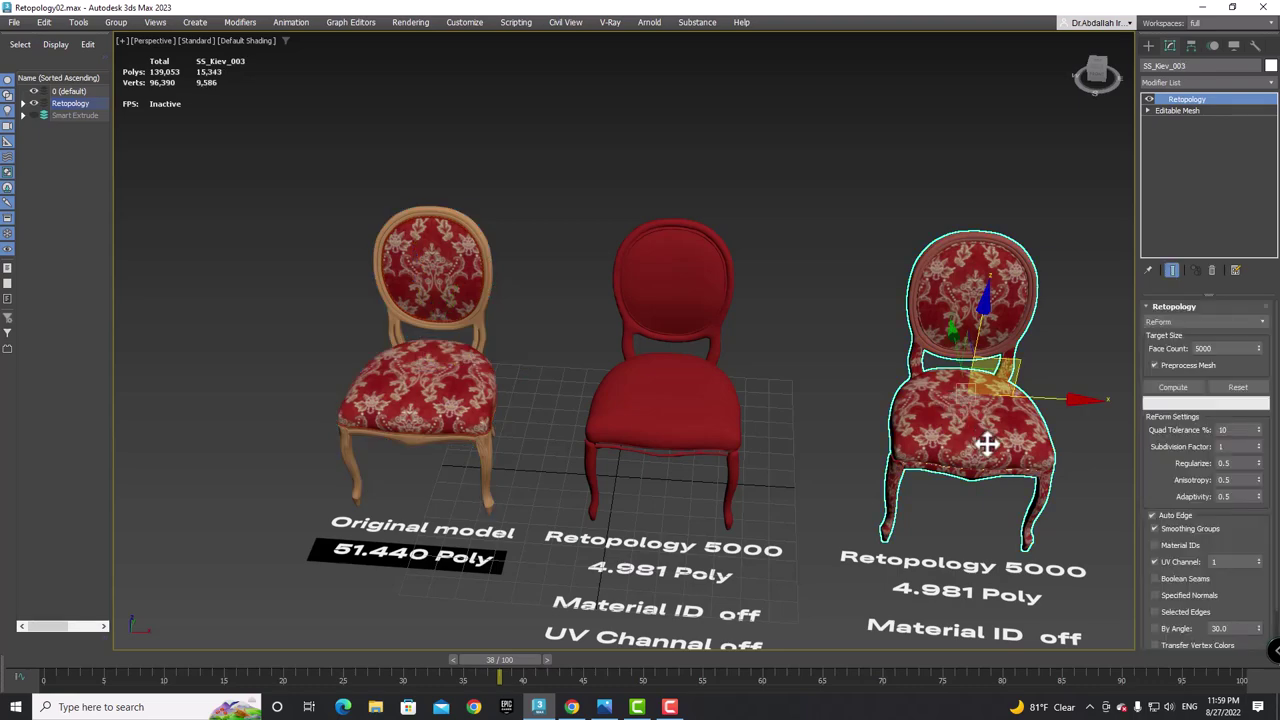
middle_drag(988, 443, 782, 408)
middle_drag(853, 436, 677, 400)
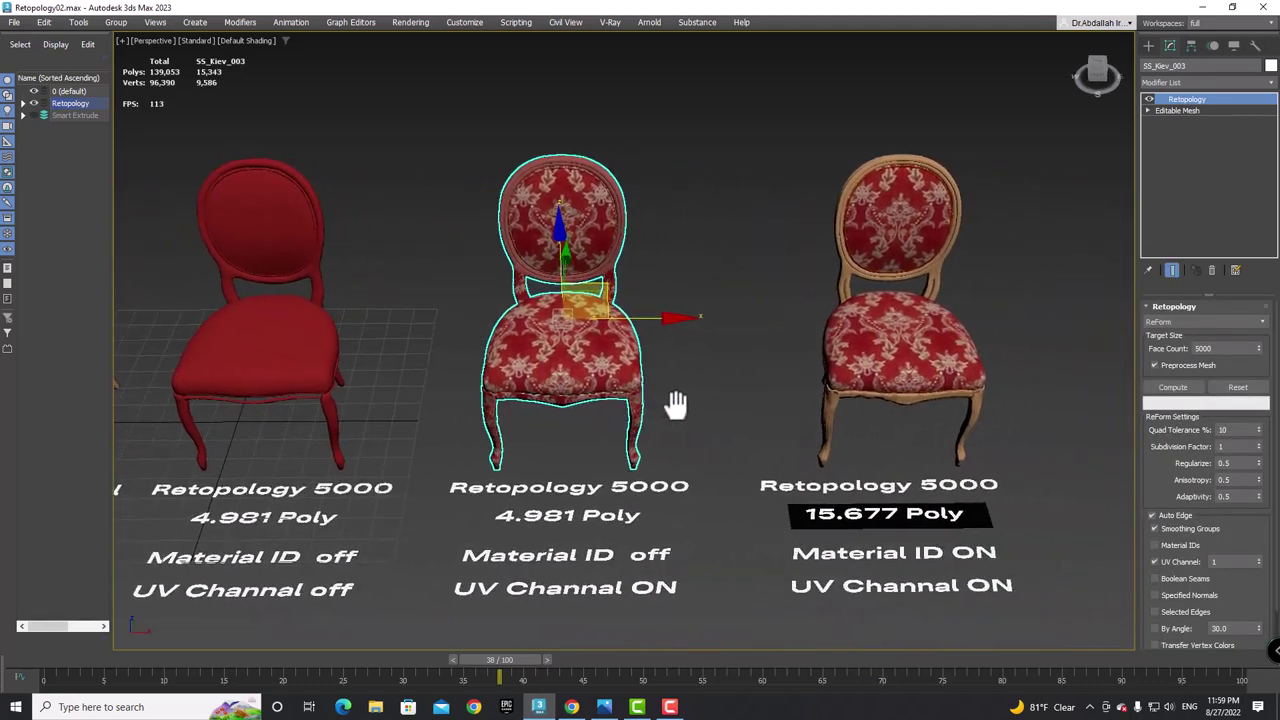
click(879, 343)
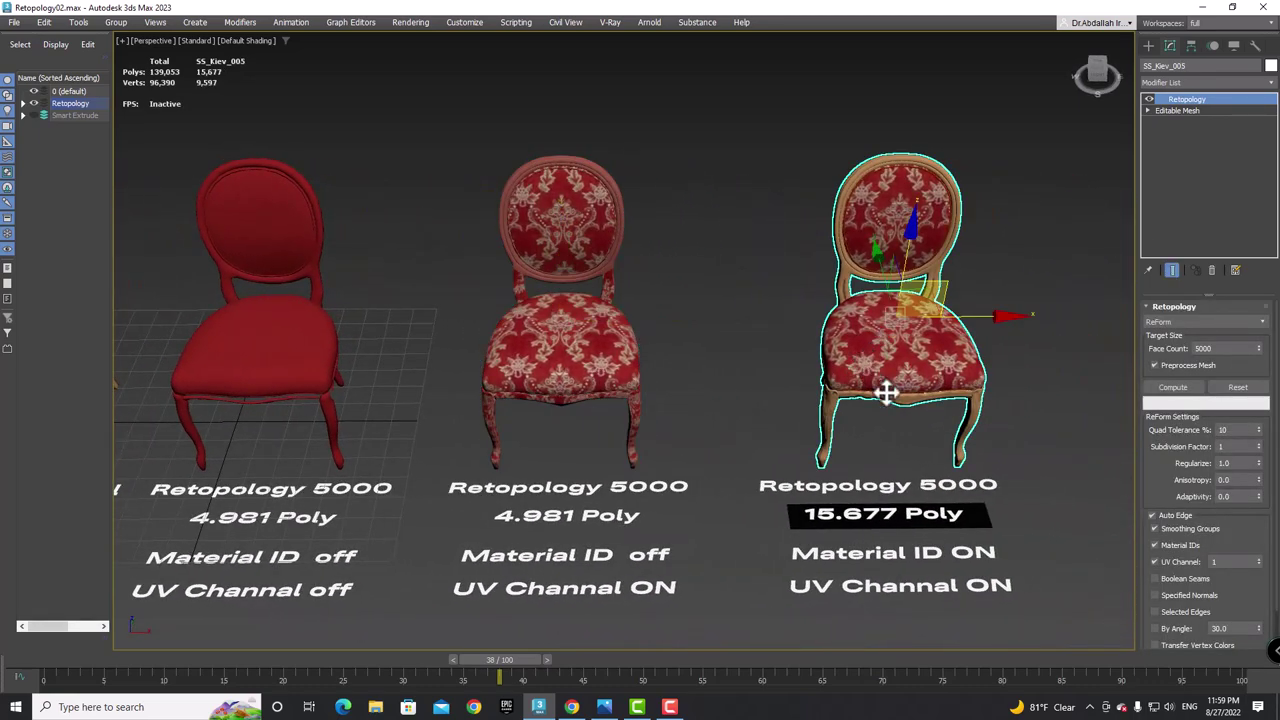
middle_drag(886, 391, 700, 385)
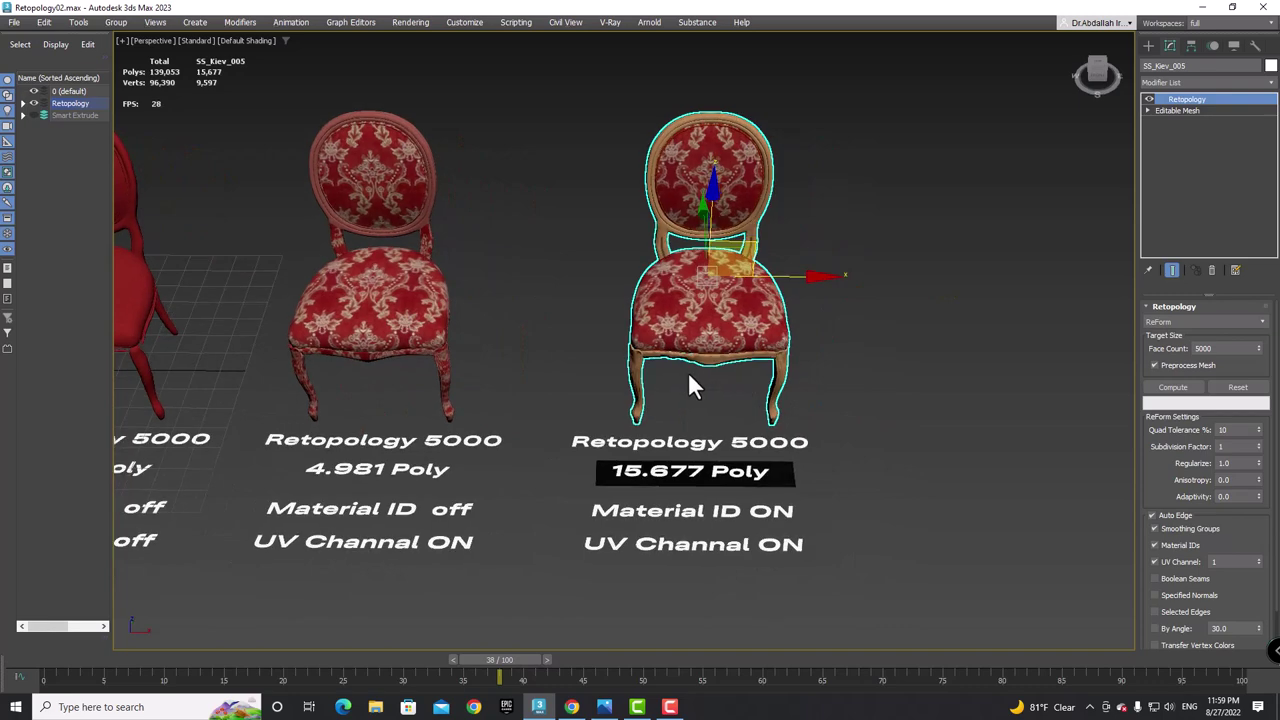
mouse_move(714, 430)
middle_down()
mouse_move(731, 449)
mouse_move(855, 468)
middle_up()
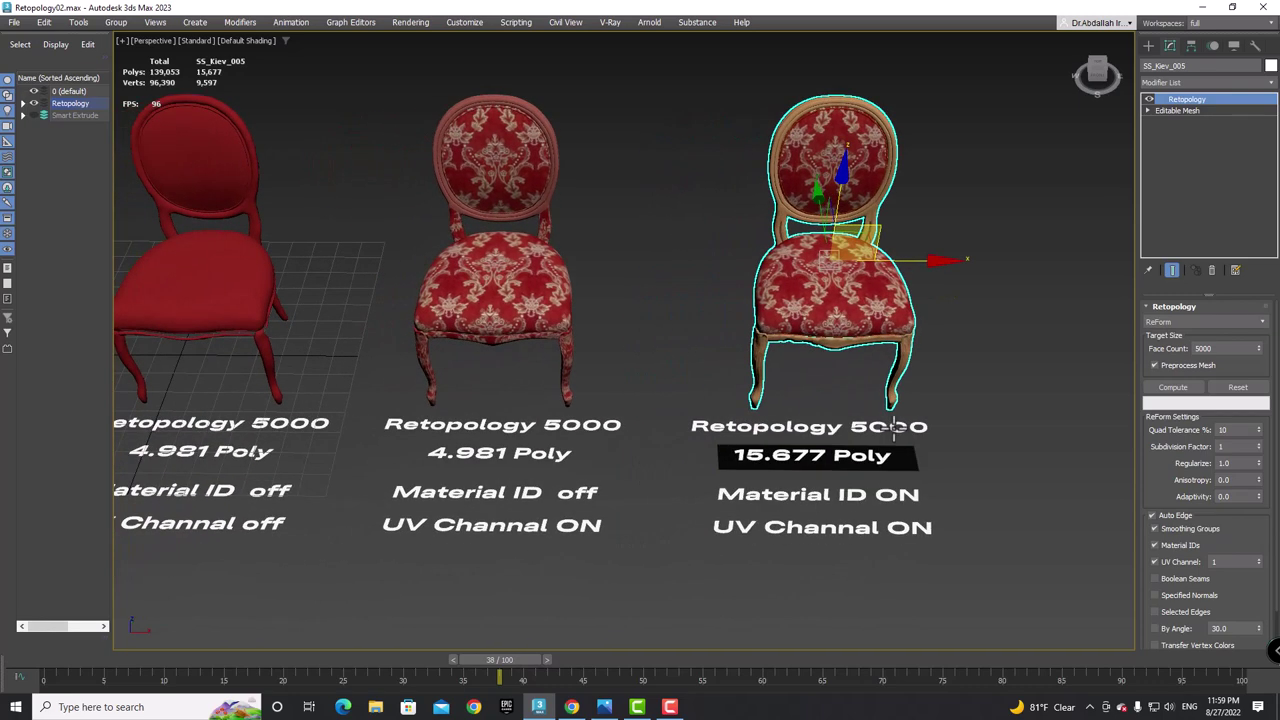
- Orbit around the 15.677-poly chair and zoom out over the whole chair lineup
mouse_move(890, 425)
alt+middle_down()
mouse_move(891, 337)
mouse_move(843, 392)
mouse_move(786, 354)
mouse_move(775, 368)
alt+middle_up()
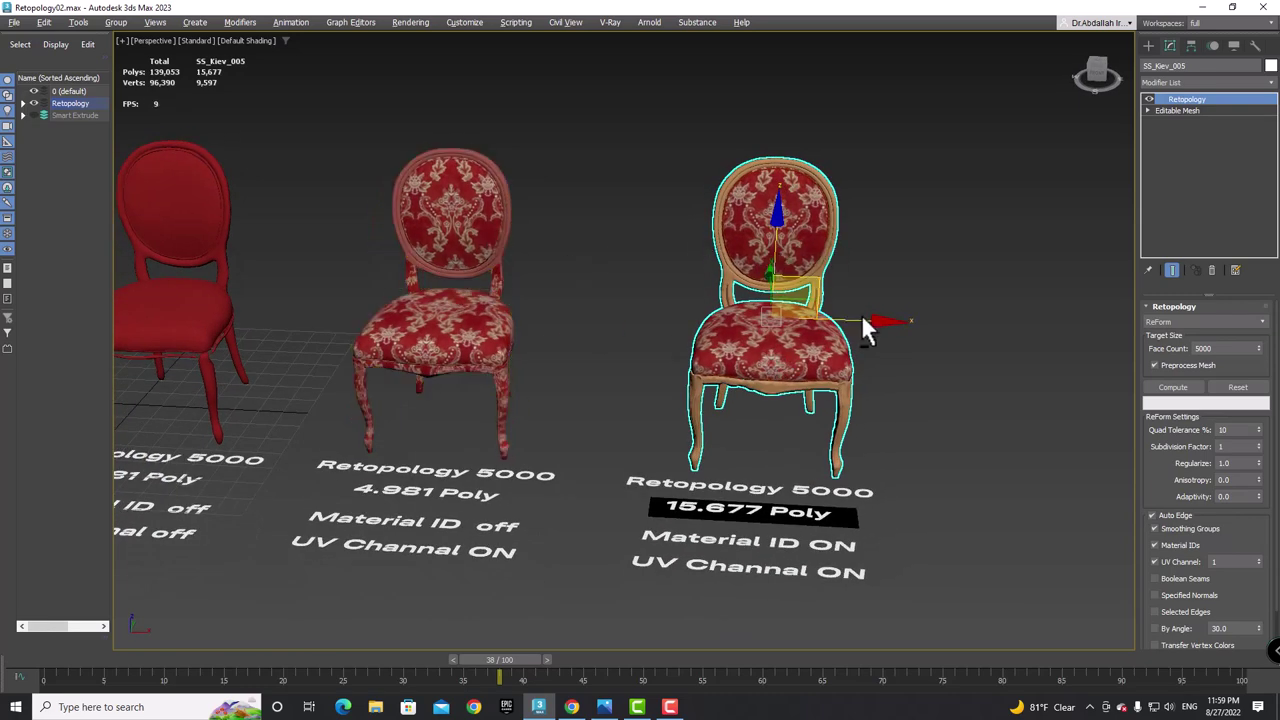
alt+middle_drag(861, 318, 851, 326)
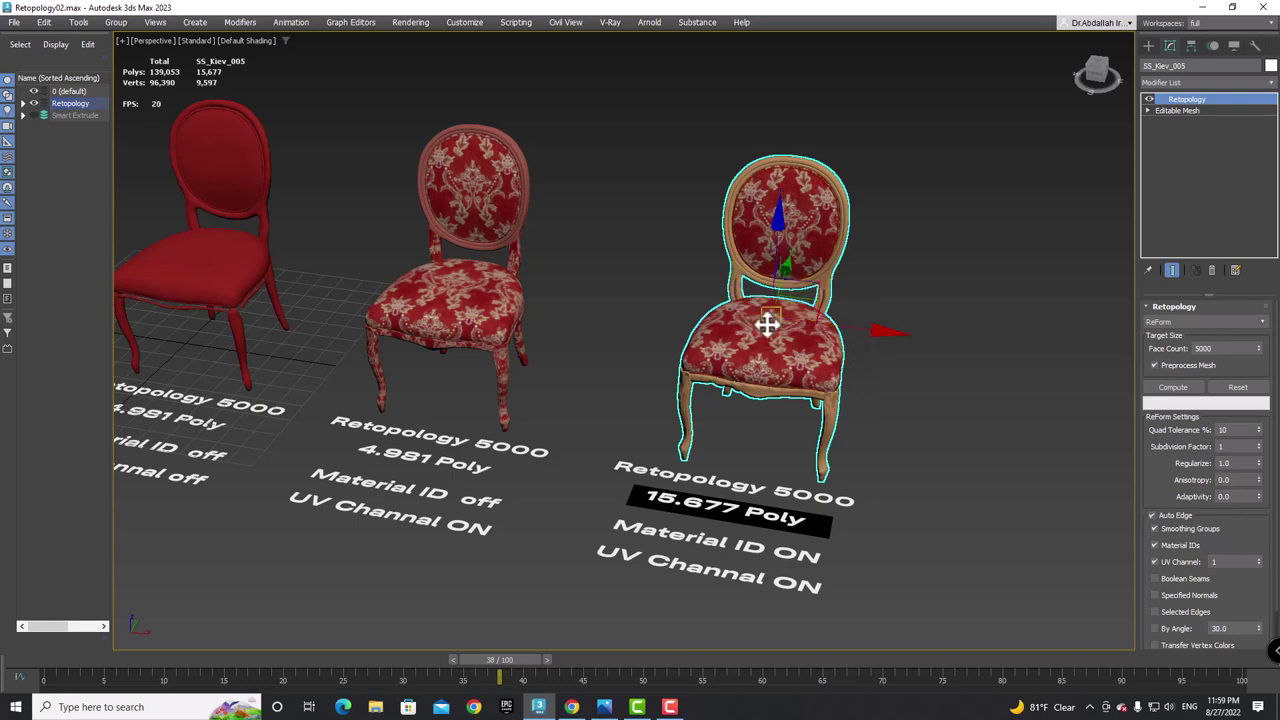
mouse_move(766, 323)
alt+middle_down()
mouse_move(762, 353)
mouse_move(777, 349)
alt+middle_up()
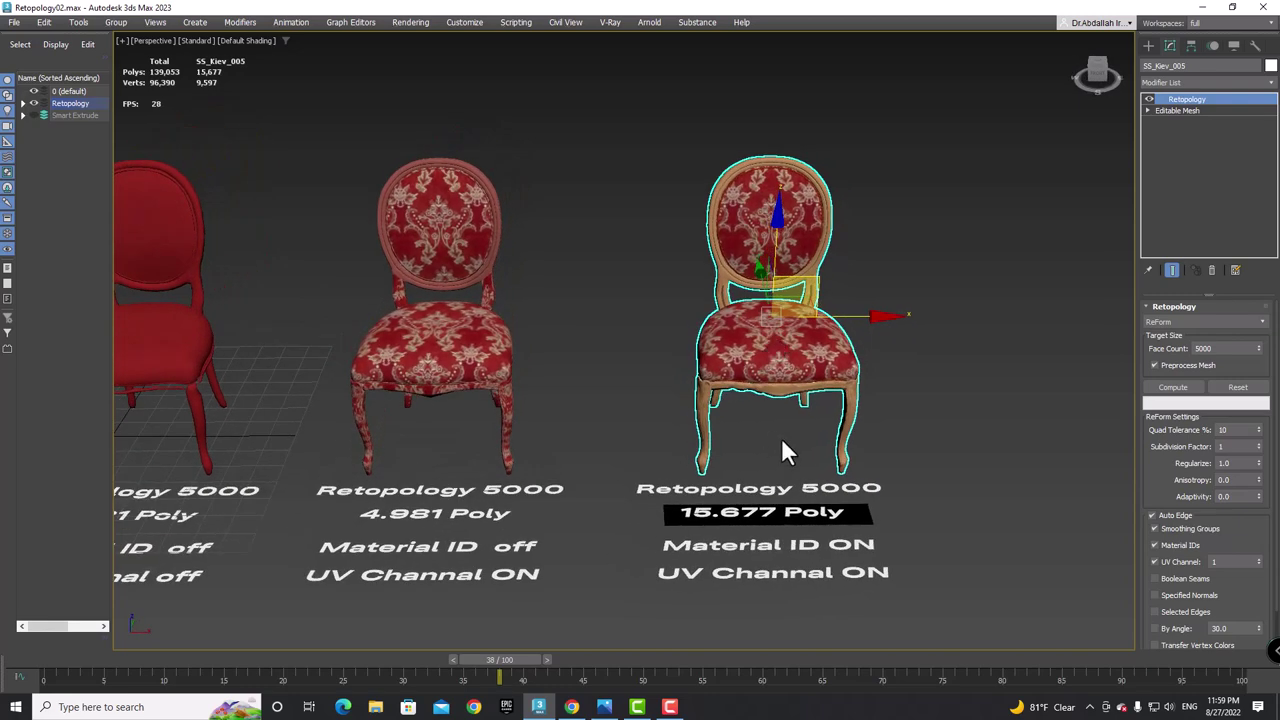
mouse_move(811, 437)
middle_down()
mouse_move(717, 440)
mouse_move(755, 455)
mouse_move(723, 466)
mouse_move(800, 471)
mouse_move(700, 488)
mouse_move(630, 449)
mouse_move(720, 466)
middle_up()
scroll(720, 442, down, 2)
scroll(740, 435, down, 2)
scroll(673, 435, up, 3)
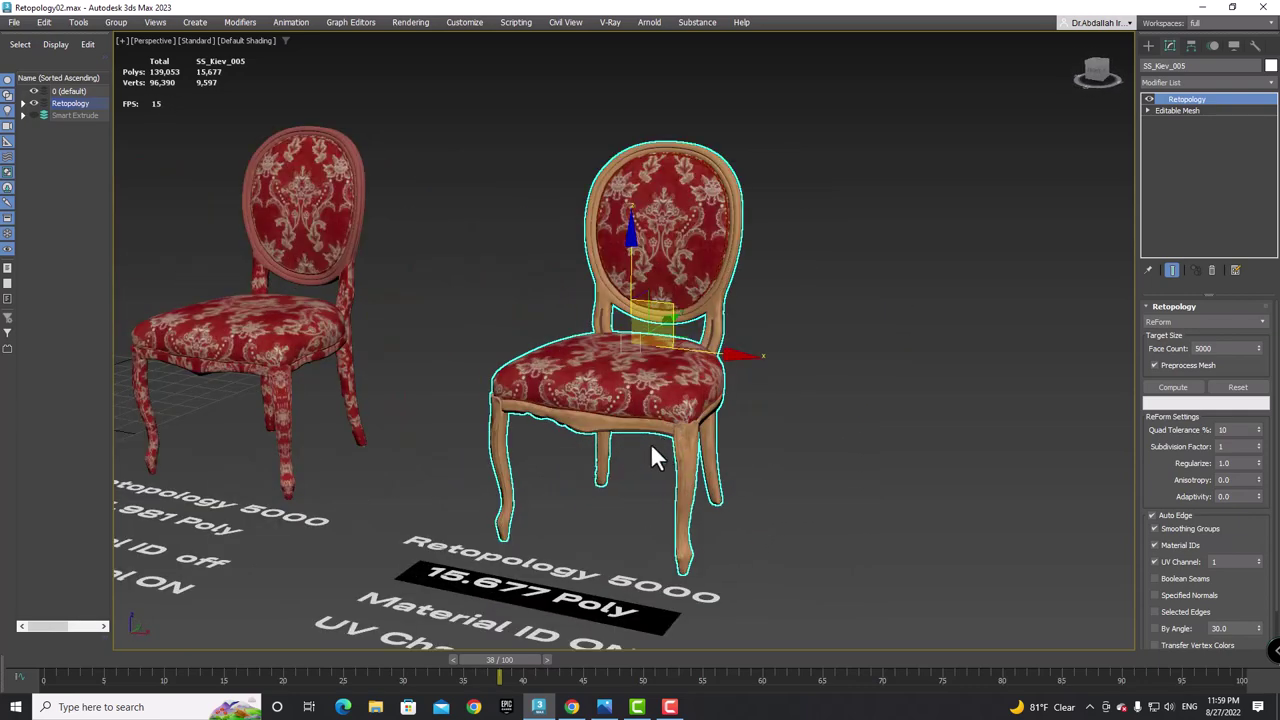
scroll(639, 449, down, 3)
- From a frontal view, Shift-drag the original chair to the right to clone it as SS_Kiev_006
mouse_move(637, 456)
alt+middle_down()
mouse_move(665, 480)
mouse_move(655, 487)
mouse_move(640, 459)
mouse_move(608, 462)
alt+middle_up()
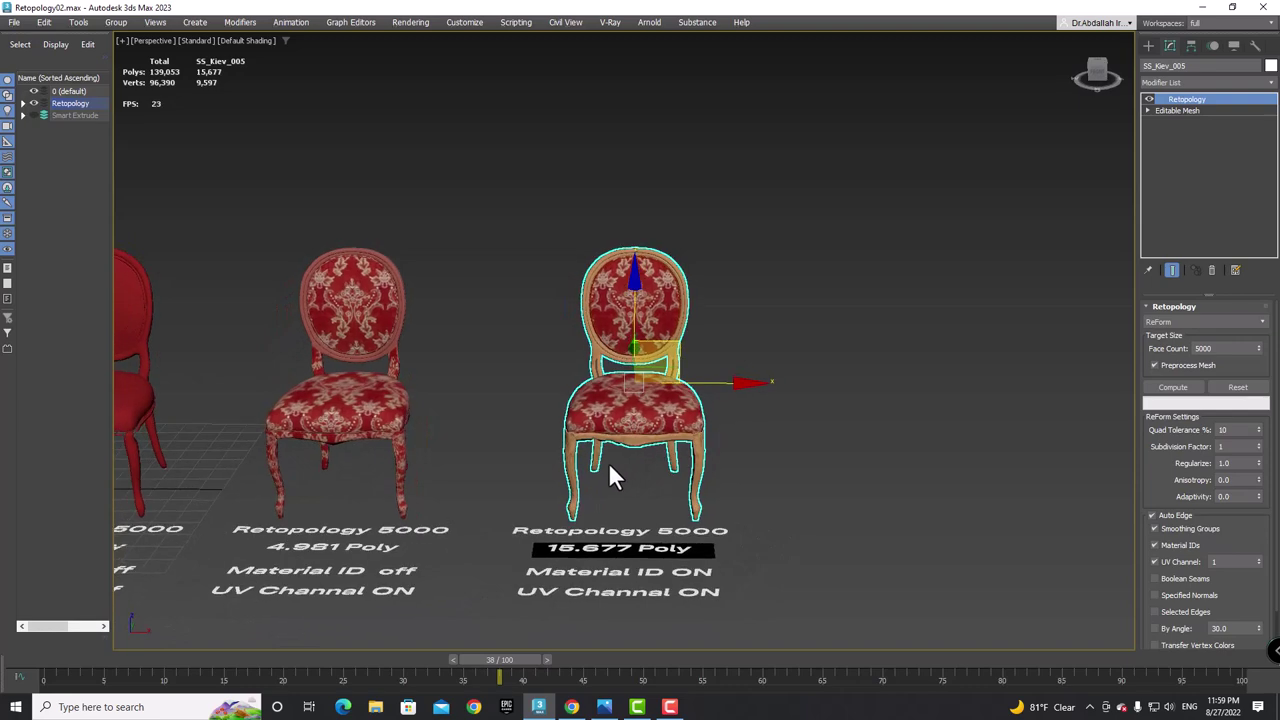
scroll(608, 462, down, 3)
click(363, 407)
shift+drag(425, 402, 910, 403)
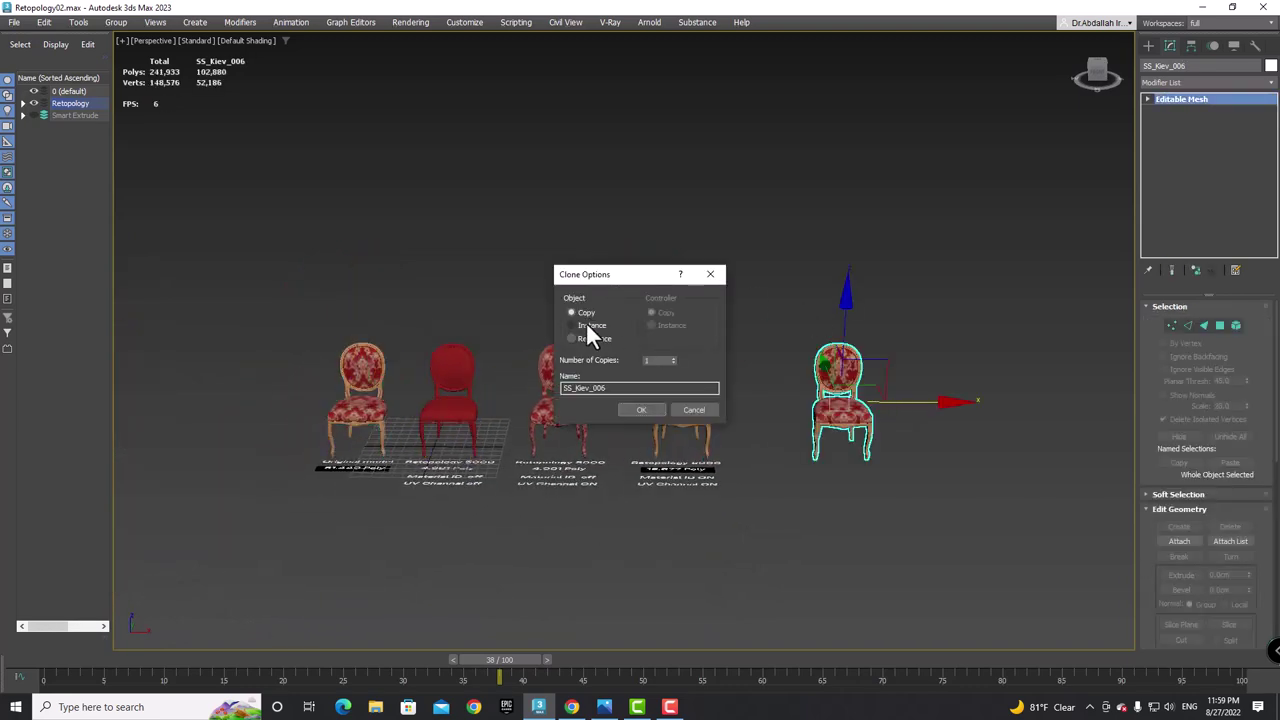
- Confirm the SS_Kiev_006 copy and frame it in a three-quarter view
click(626, 407)
key(z)
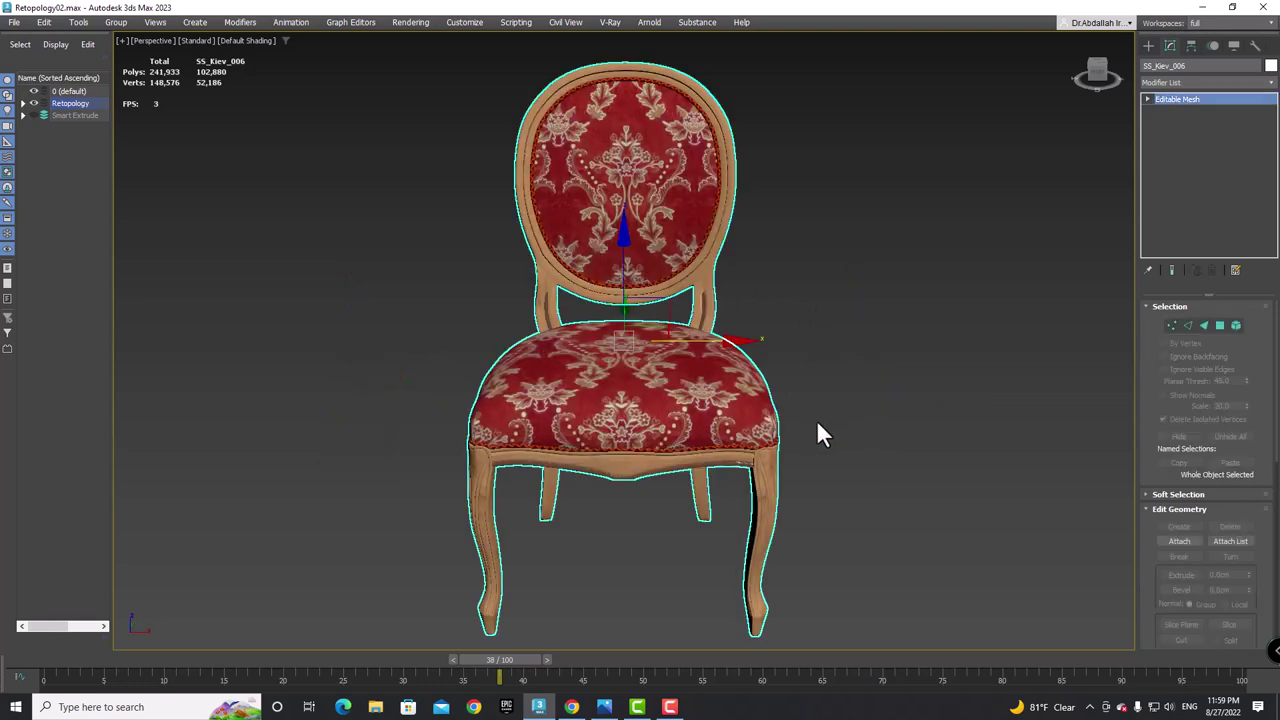
mouse_move(817, 434)
alt+middle_down()
mouse_move(786, 423)
mouse_move(803, 423)
alt+middle_up()
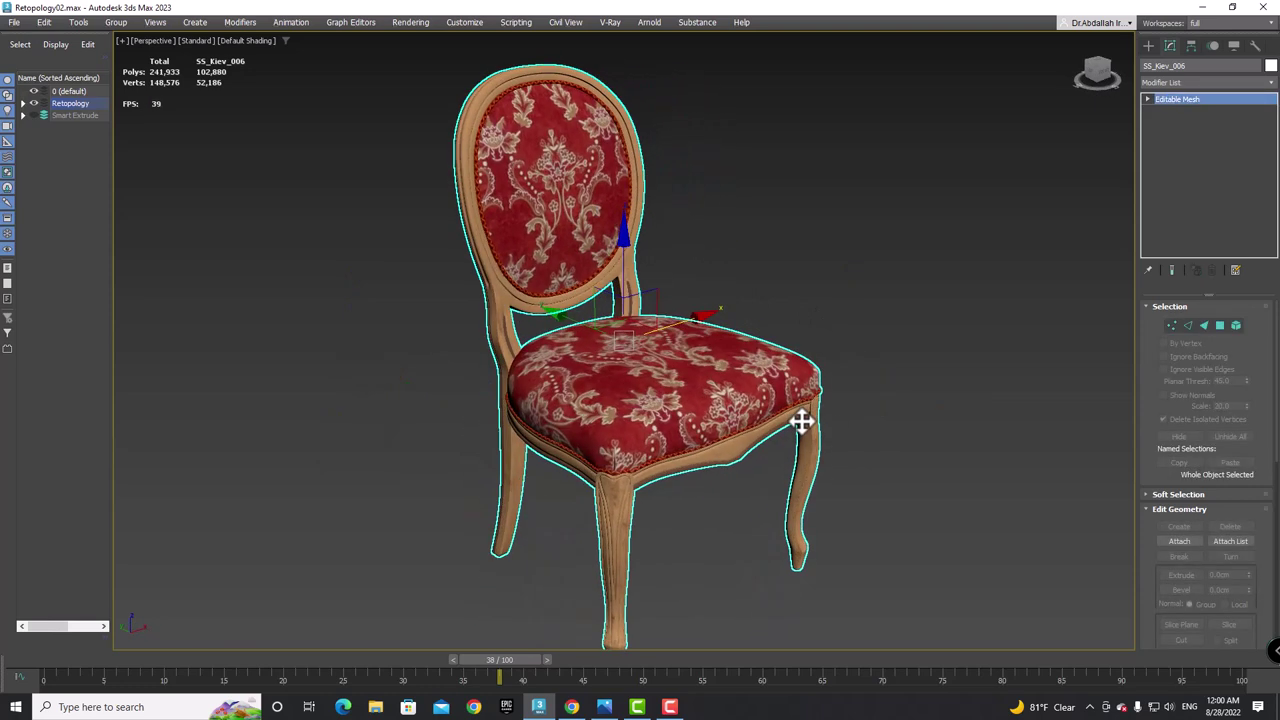
- Add a Retopology modifier to SS_Kiev_006 from the Modifier List
click(1268, 83)
scroll(1250, 200, down, 1)
text(rm)
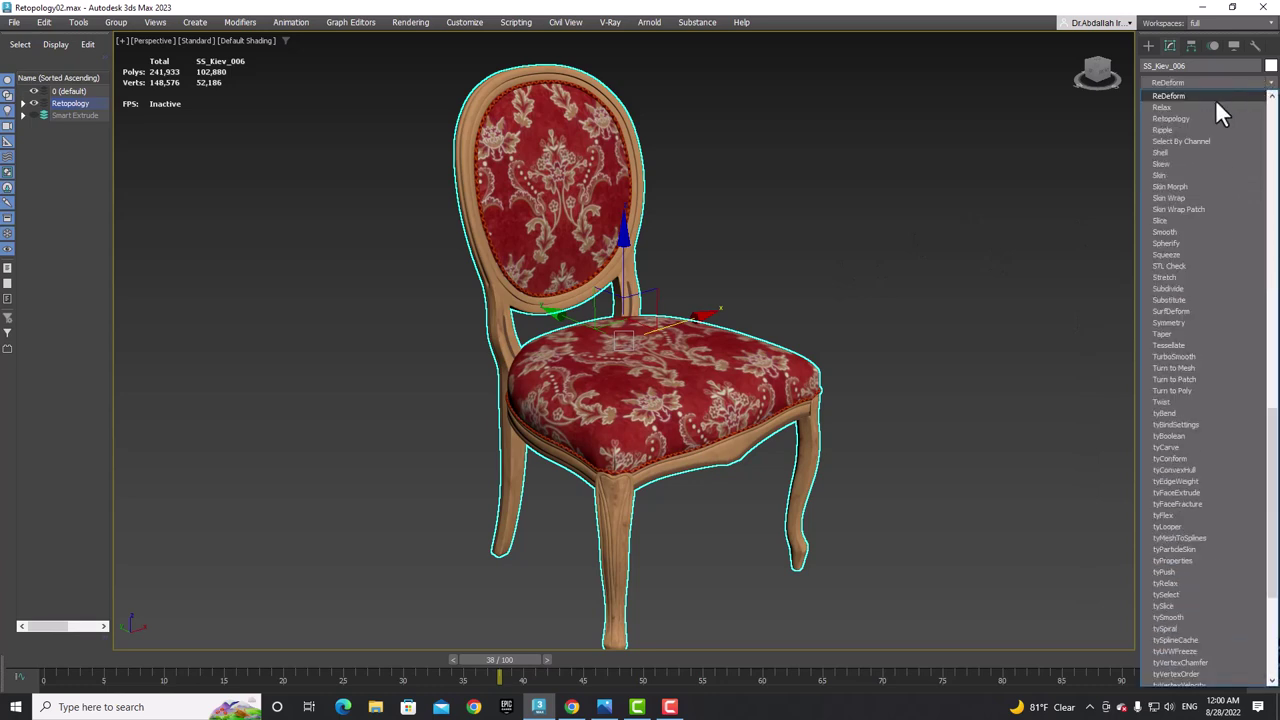
click(1190, 117)
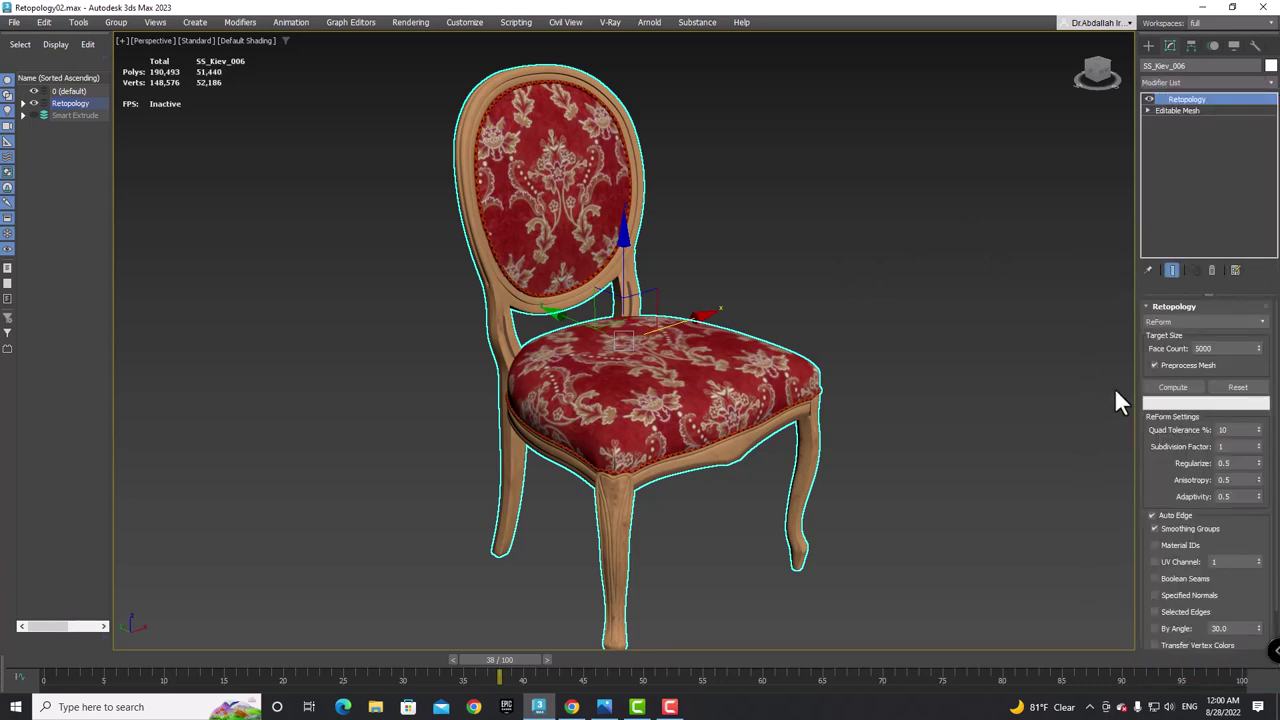
- Check the retopology method list and keep ReForm as the method
middle_drag(957, 471, 949, 461)
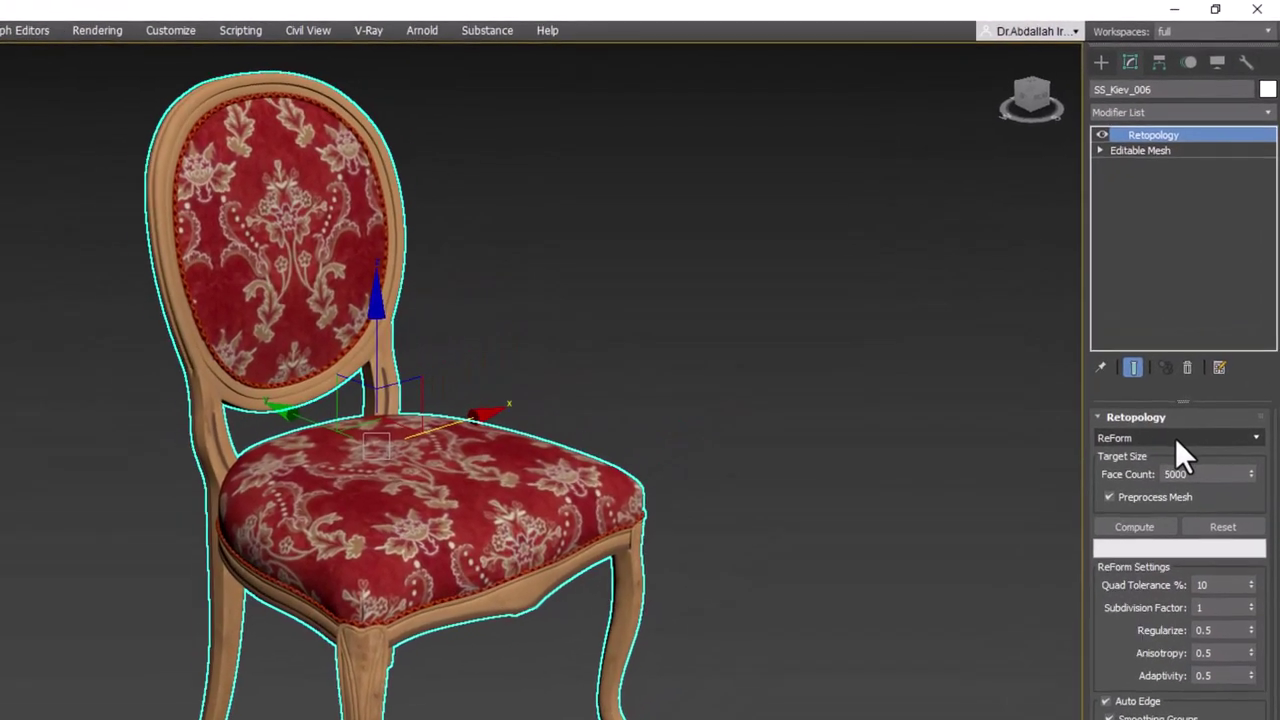
click(1180, 323)
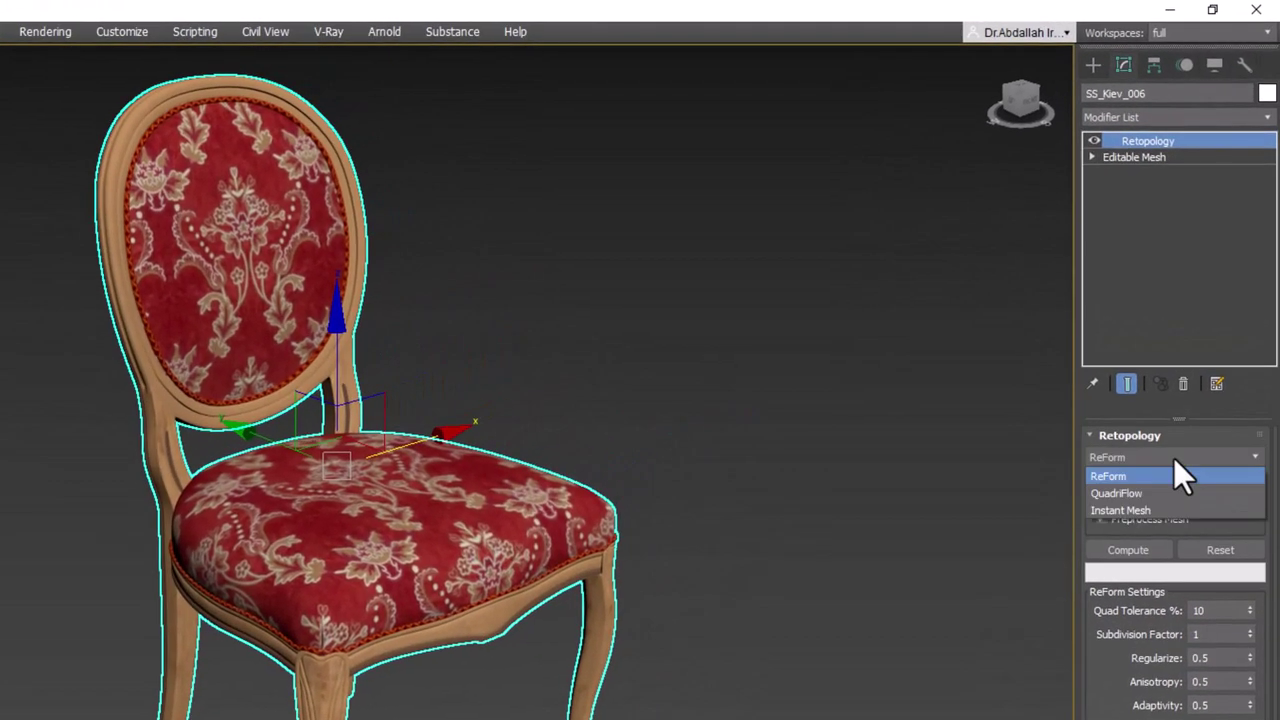
click(1109, 478)
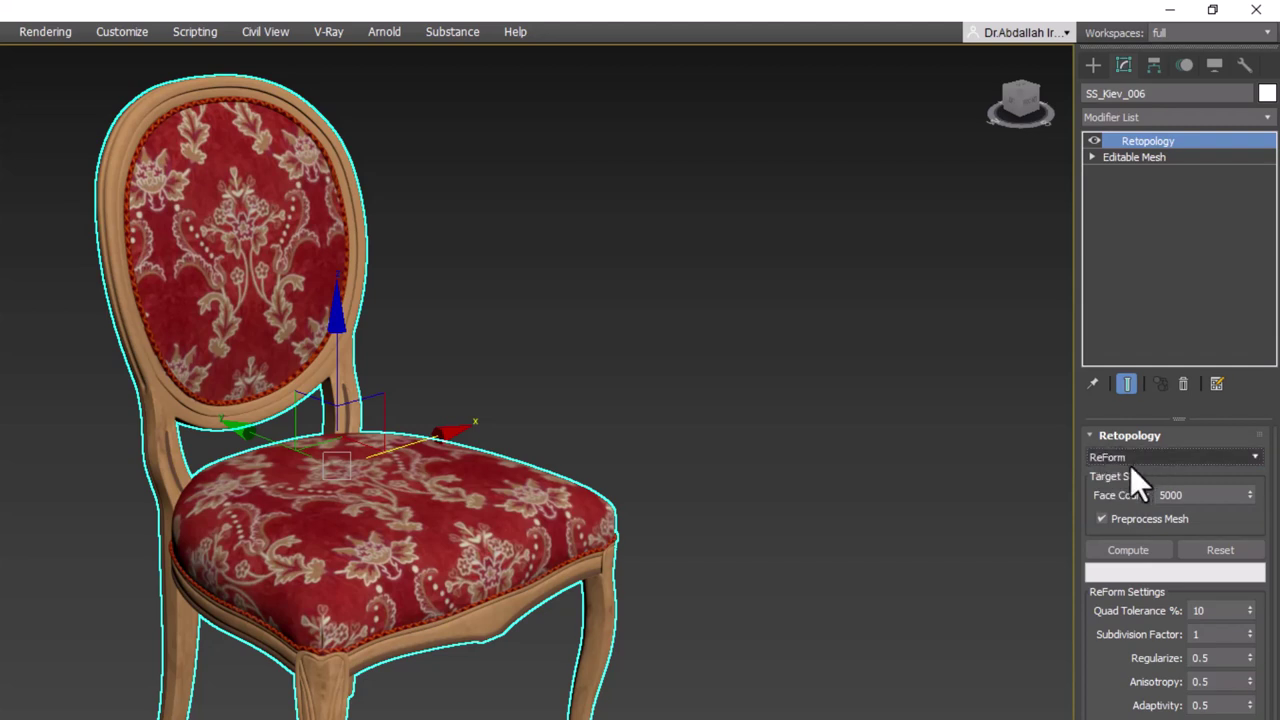
click(1153, 459)
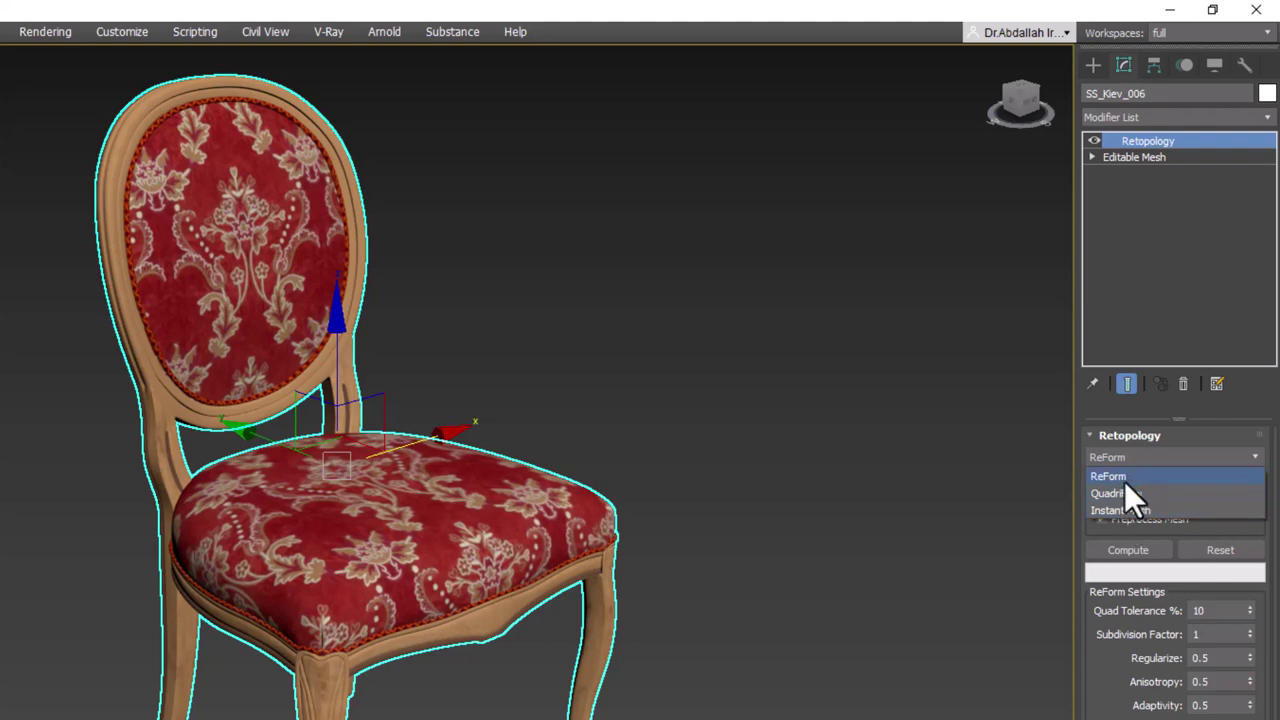
click(1113, 478)
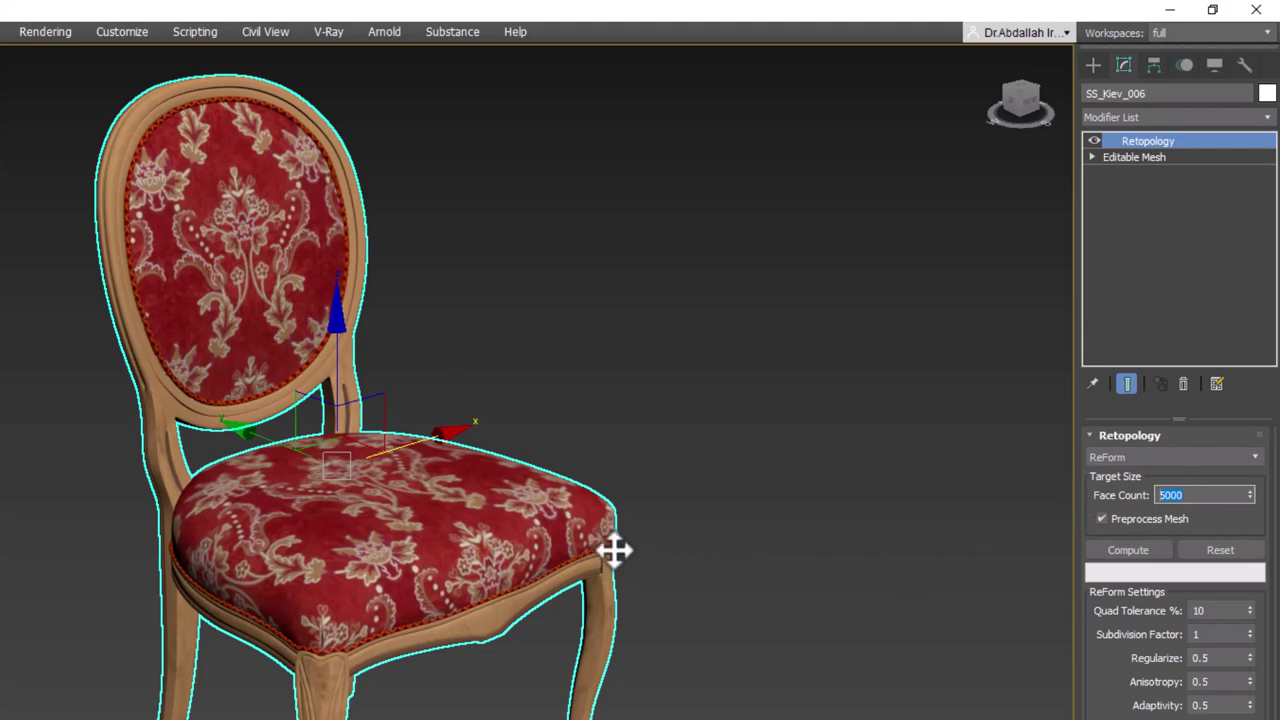
- Turn on edged faces with F4 and select the 5000 face count value
scroll(455, 600, down, 3)
scroll(447, 600, up, 2)
scroll(409, 614, up, 2)
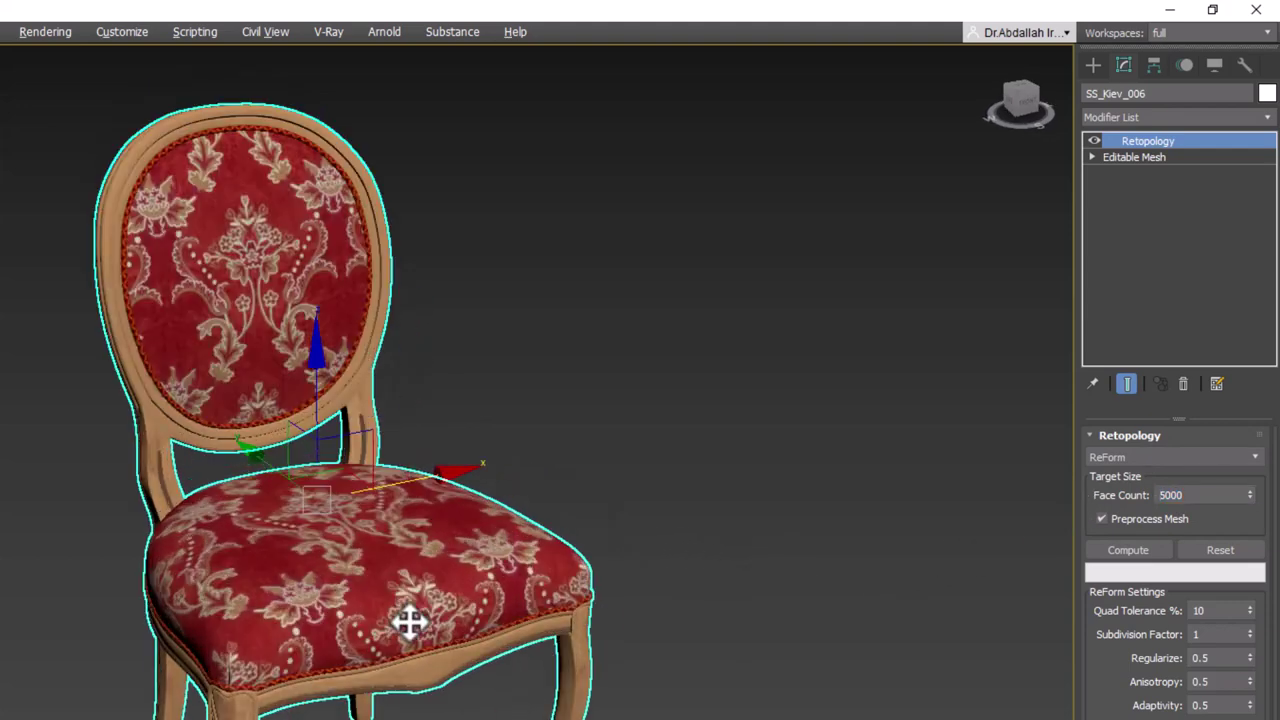
key(F4)
drag(1189, 495, 1112, 495)
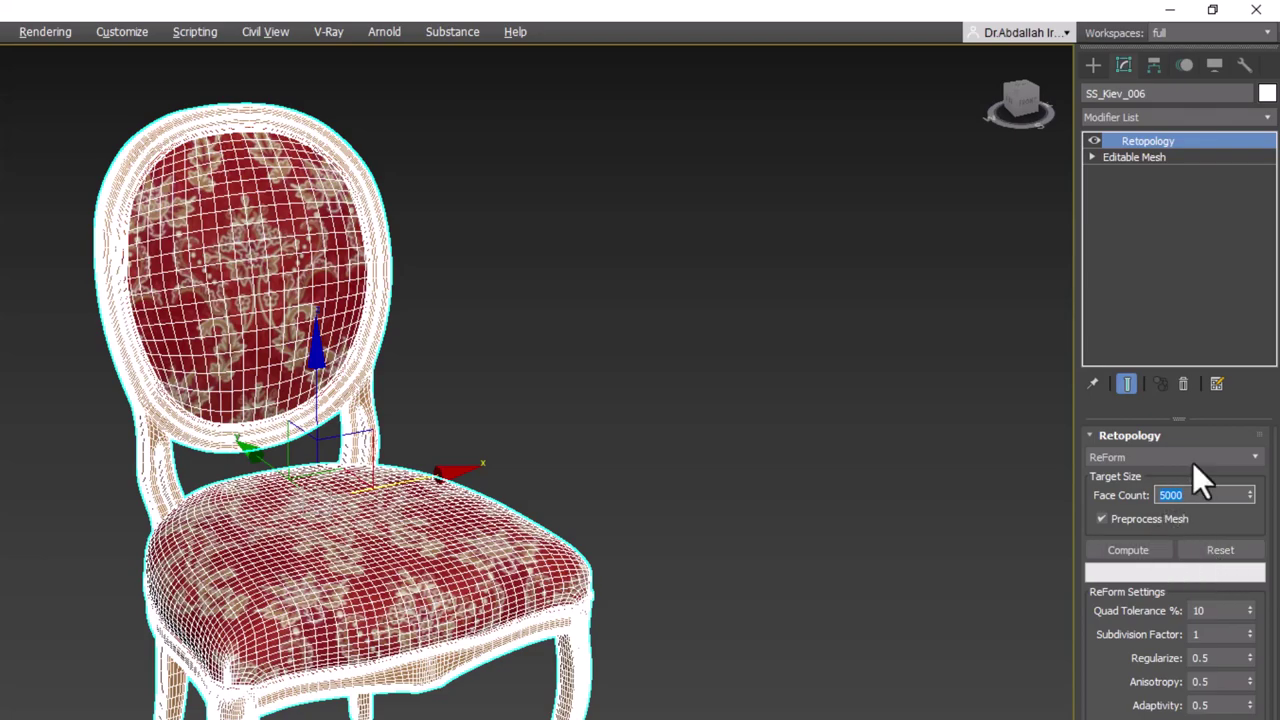
- Reselect SS_Kiev_006 and enter 5000 as the ReForm target face count
scroll(408, 623, up, 3)
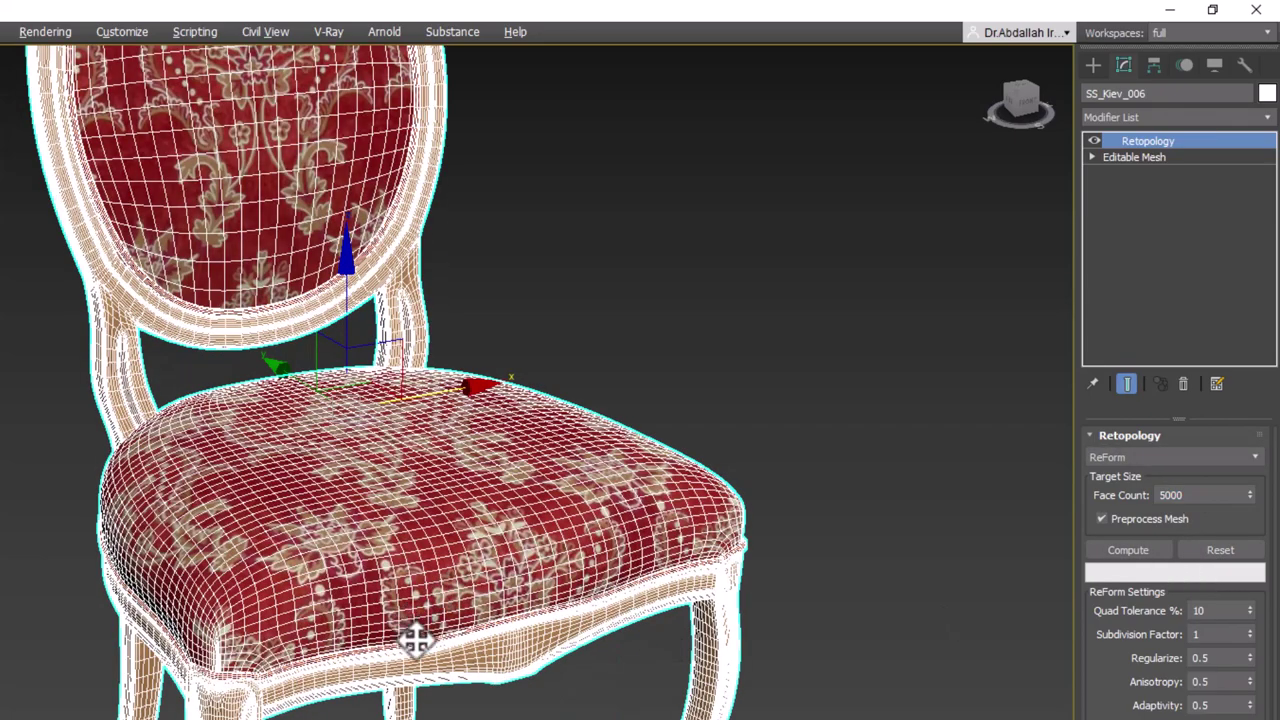
mouse_move(391, 651)
alt+middle_down()
mouse_move(463, 591)
mouse_move(393, 630)
mouse_move(283, 649)
mouse_move(349, 614)
mouse_move(388, 617)
alt+middle_up()
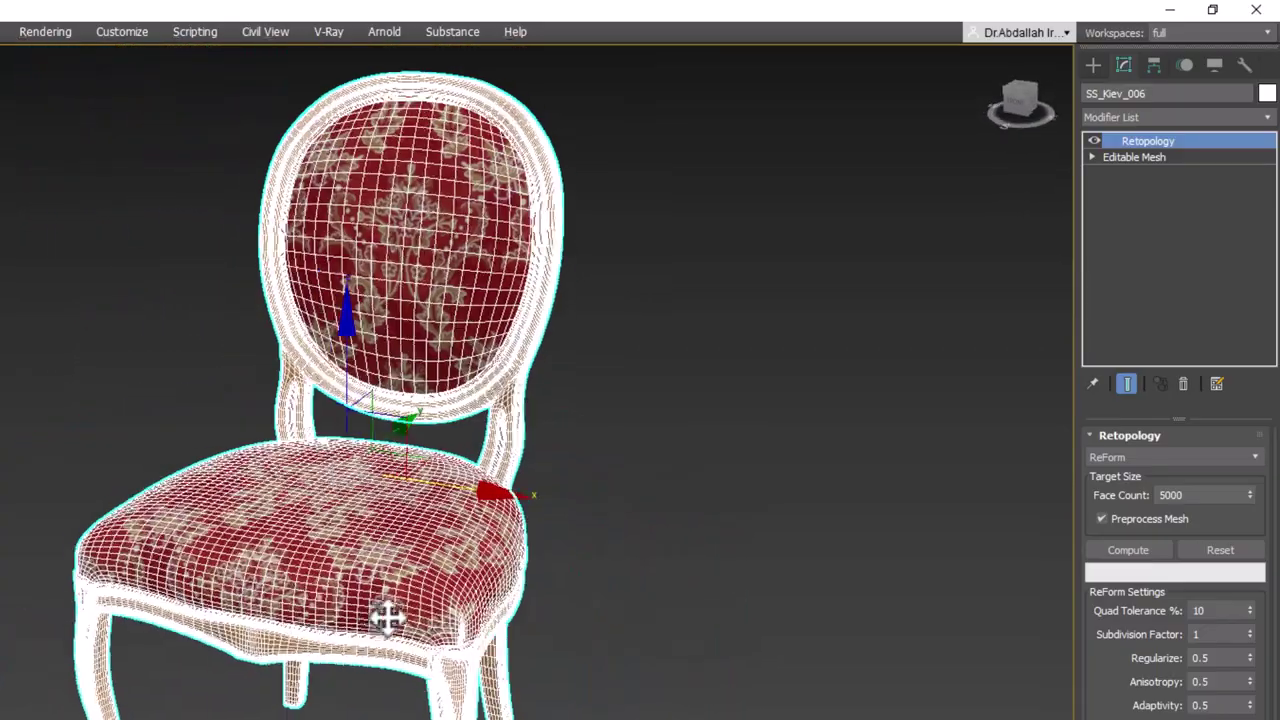
double_click(1171, 495)
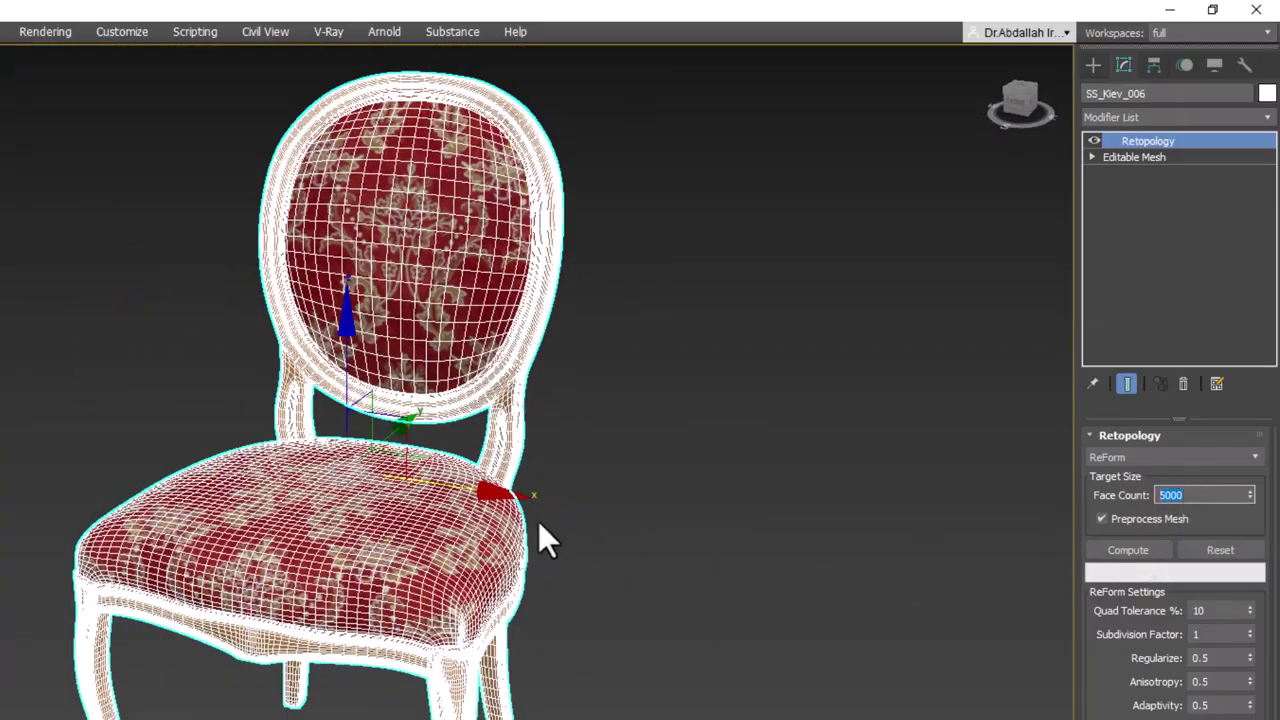
scroll(540, 524, down, 5)
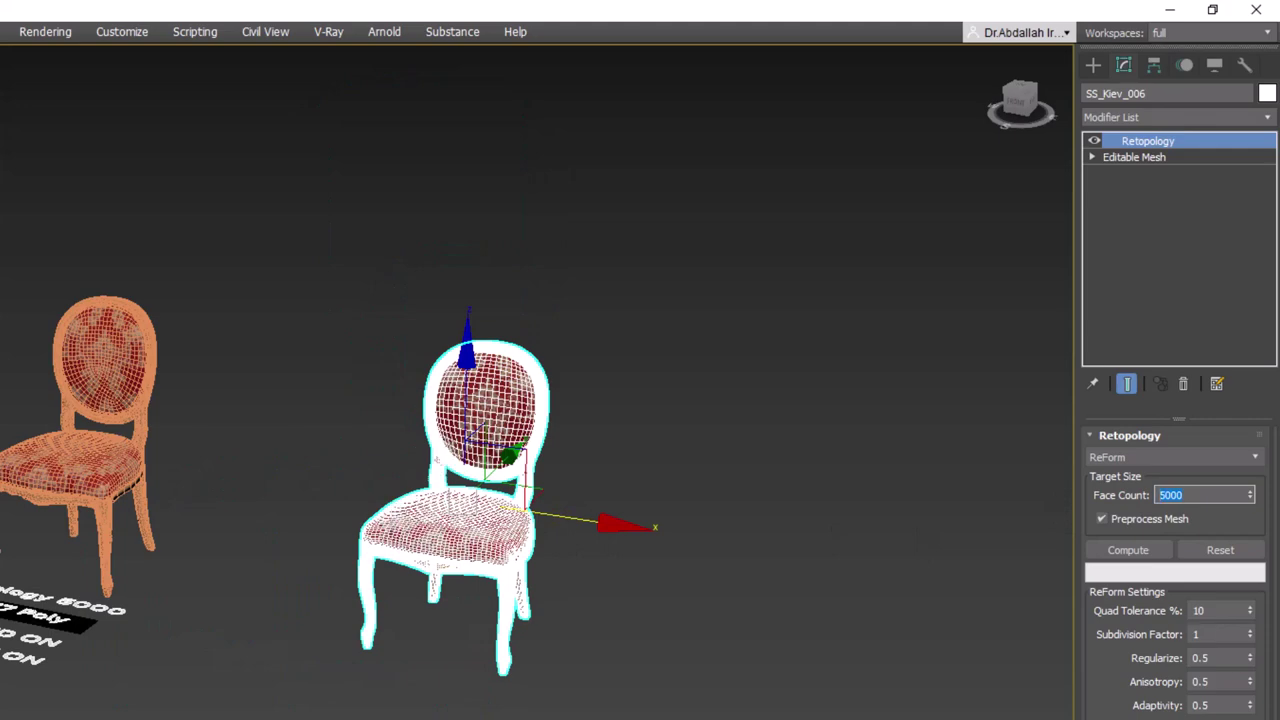
click(662, 378)
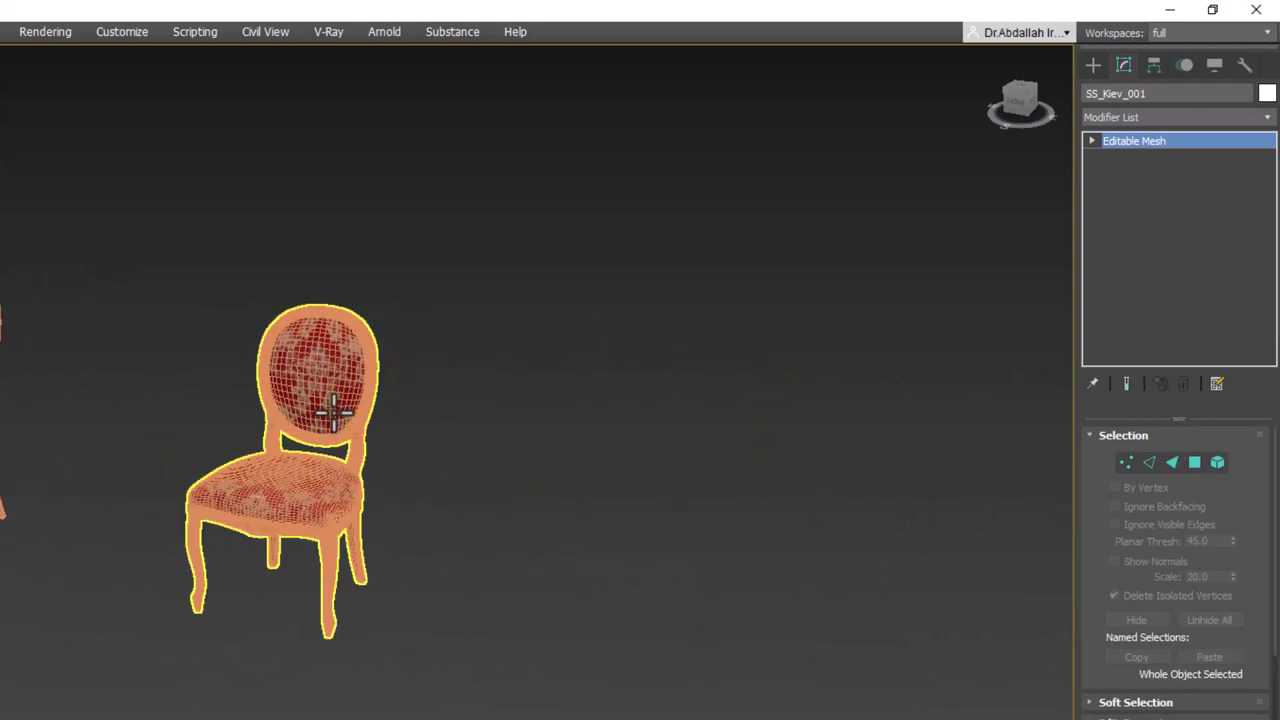
click(332, 415)
scroll(332, 415, up, 5)
double_click(1188, 494)
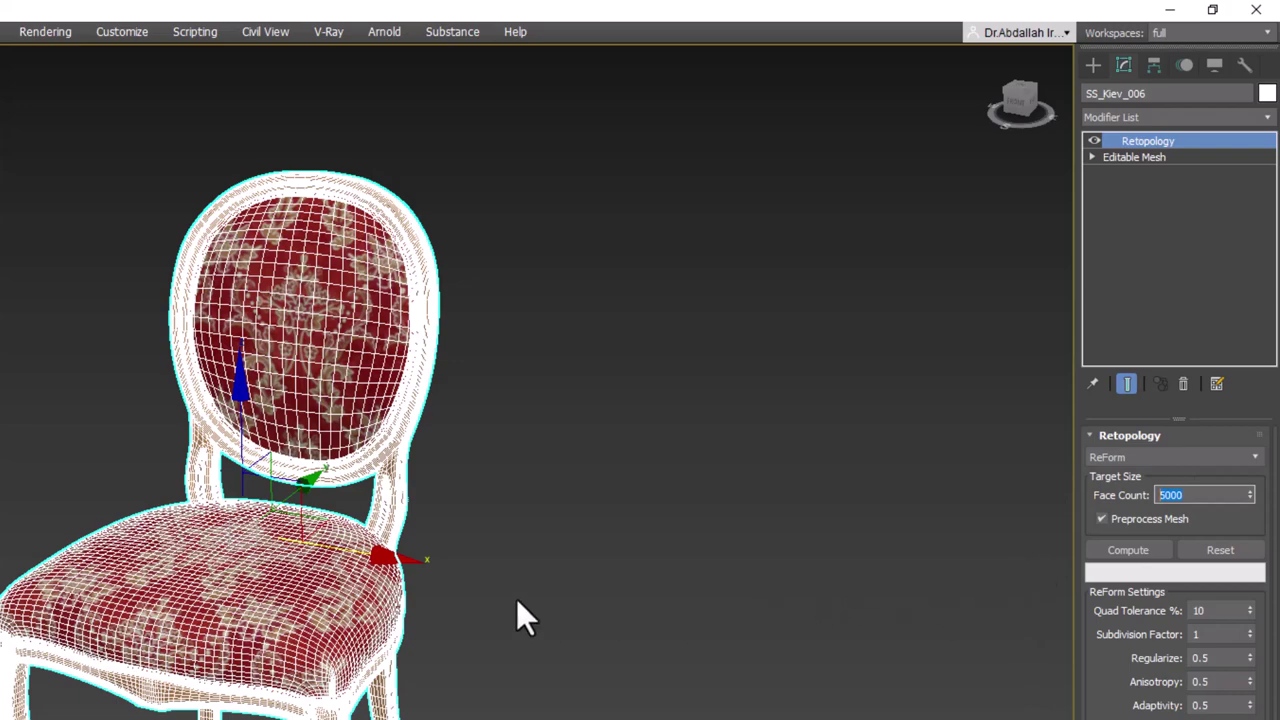
- Orbit around the chair to inspect it from frontal and three-quarter angles
middle_drag(516, 598, 746, 552)
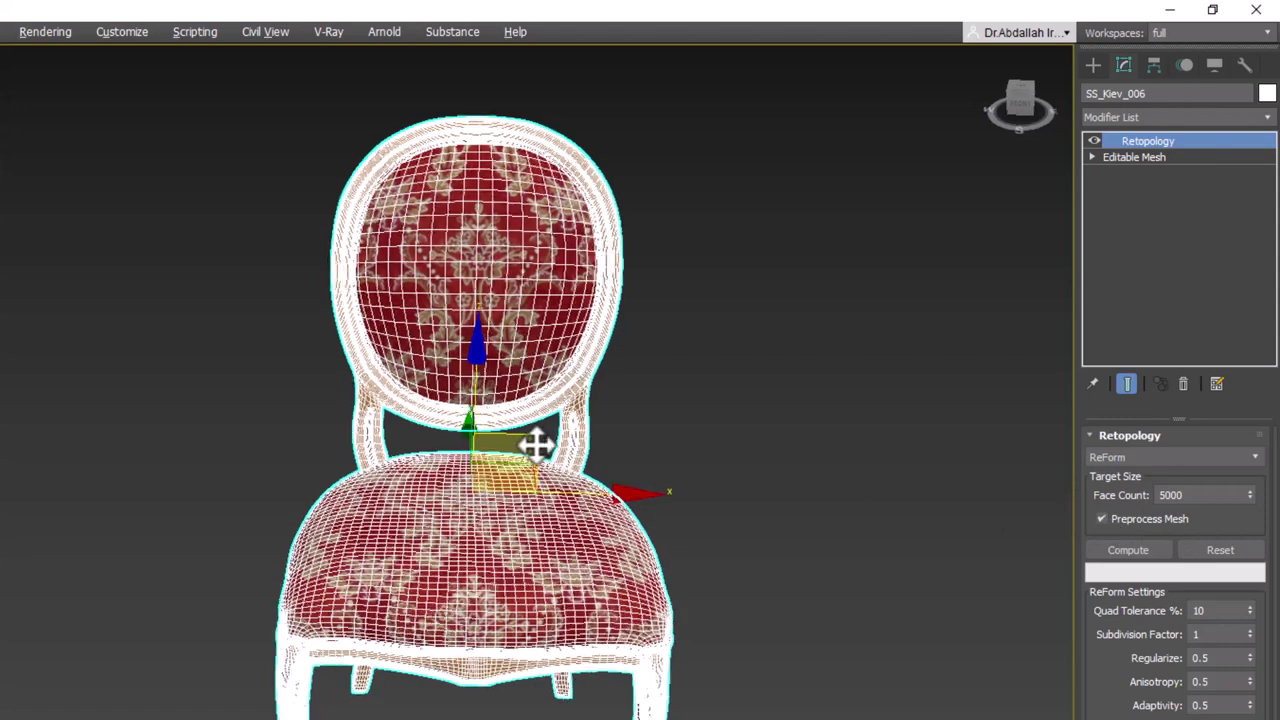
alt+middle_drag(531, 443, 494, 449)
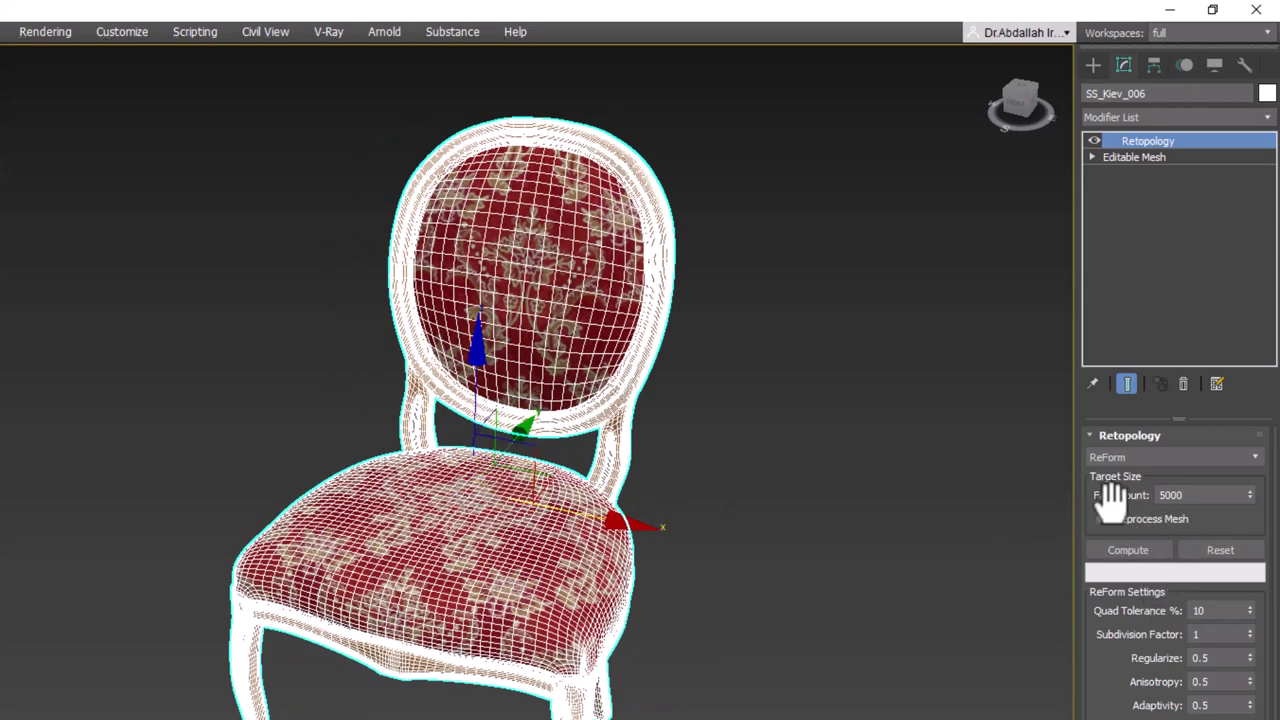
mouse_move(543, 537)
alt+middle_down()
mouse_move(529, 520)
mouse_move(558, 527)
alt+middle_up()
- Compute the Retopology to produce the low-poly chair of about 4,981 polys
click(1125, 550)
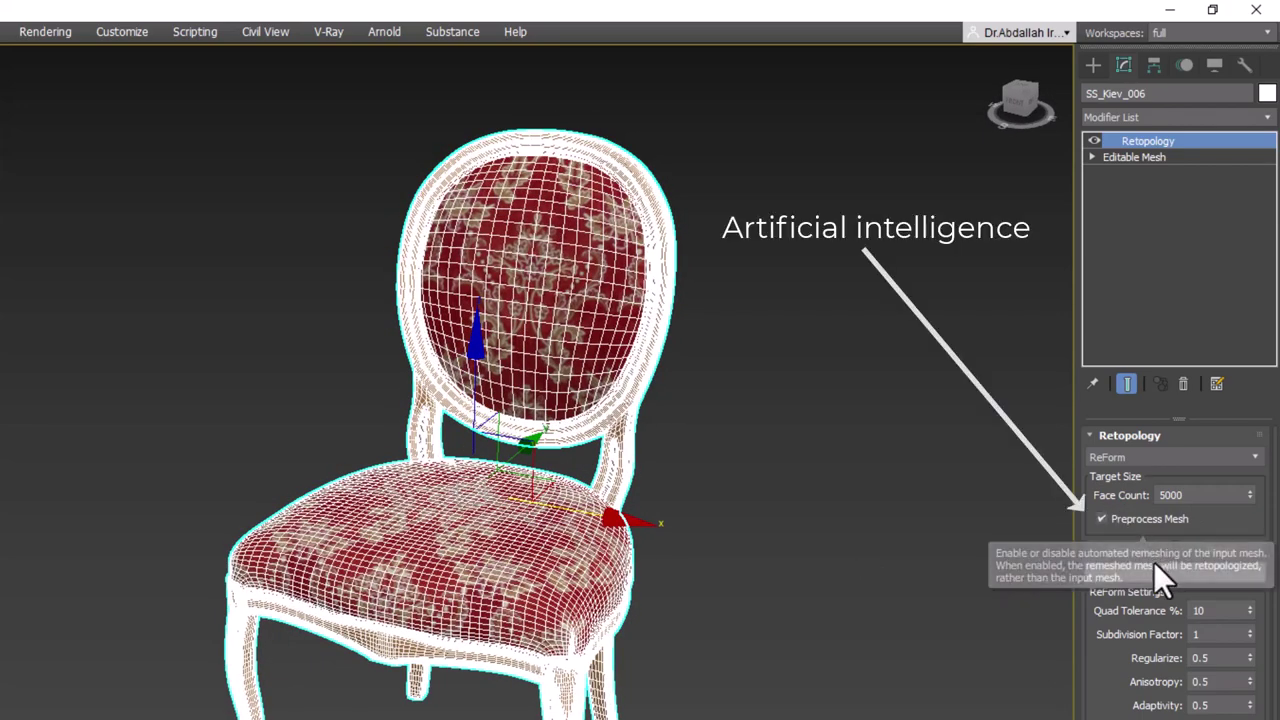
scroll(558, 610, up, 5)
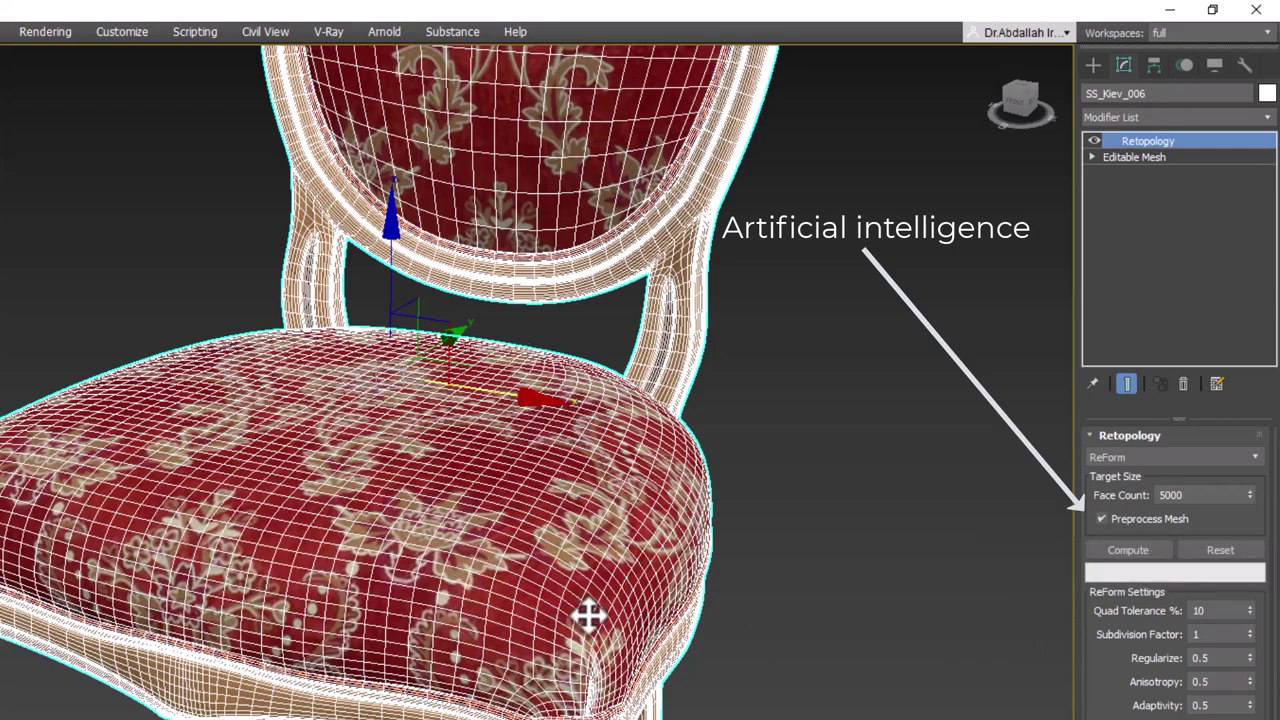
middle_drag(588, 617, 606, 622)
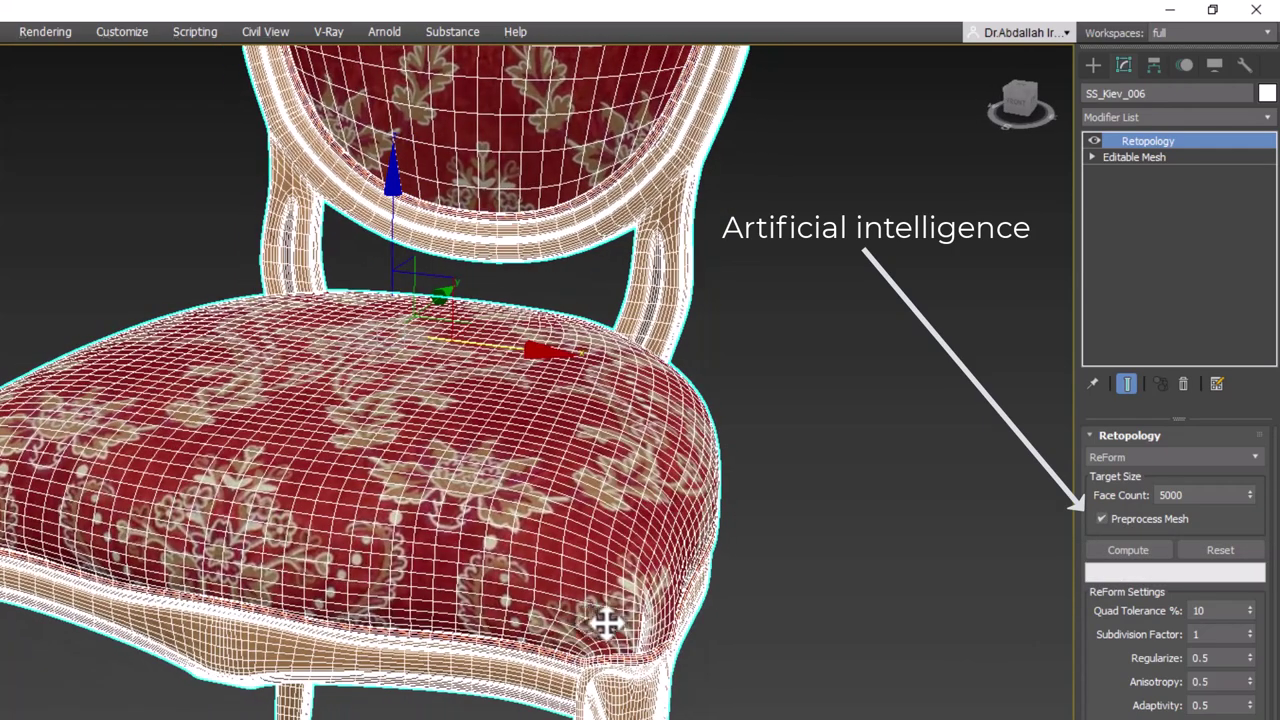
drag(1107, 658, 1109, 642)
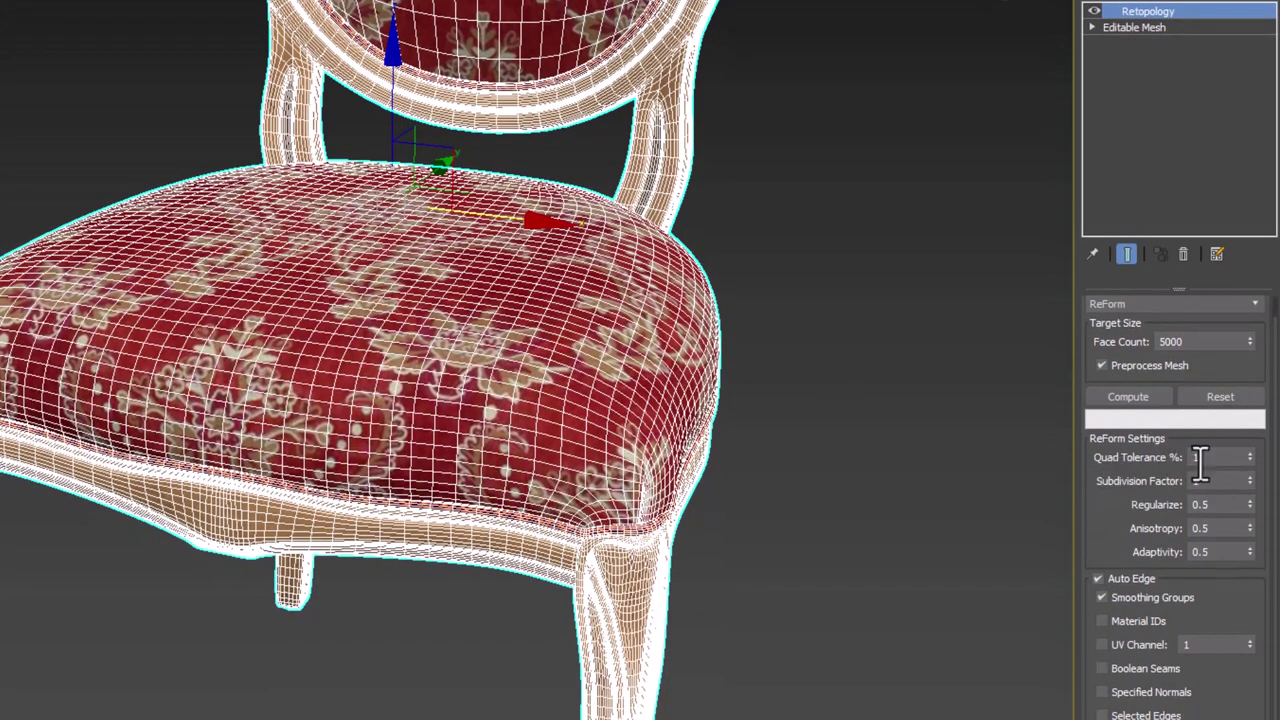
- Check the ReForm Quad Tolerance value and zoom over the new seat and rail mesh
double_click(1200, 457)
scroll(600, 465, up, 5)
scroll(418, 315, up, 2)
drag(380, 298, 380, 300)
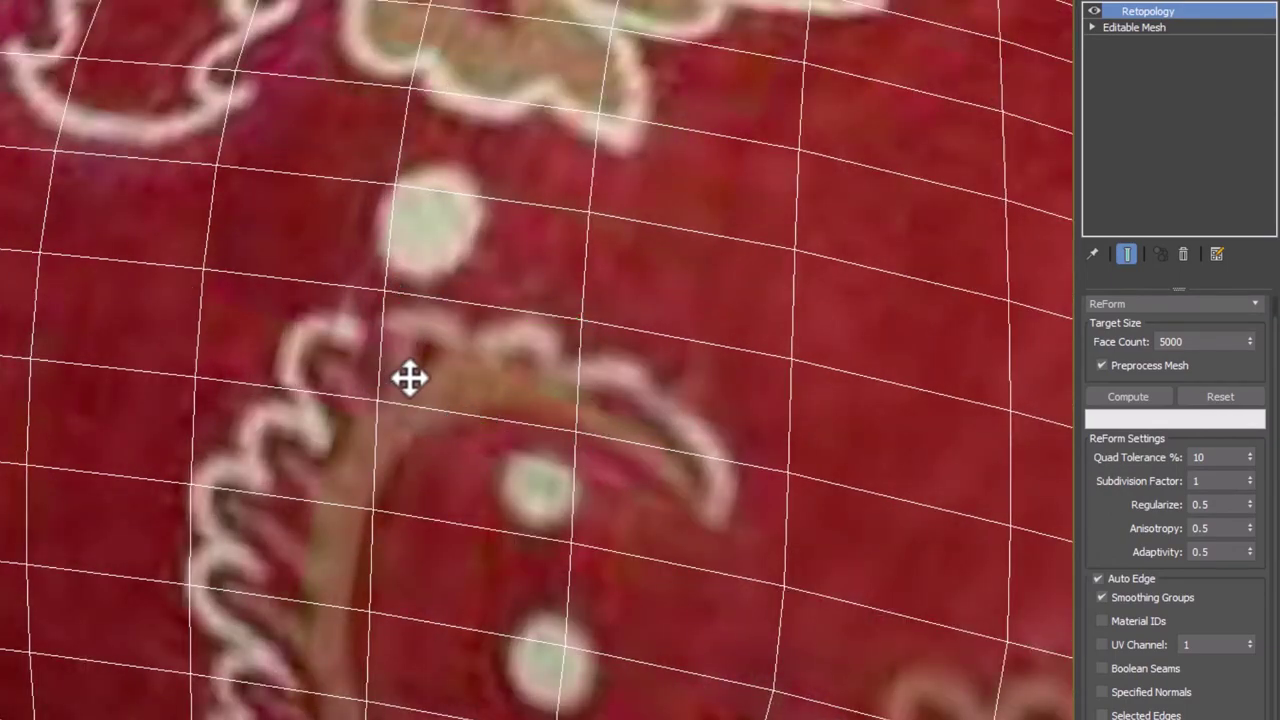
scroll(595, 500, down, 5)
middle_drag(600, 437, 630, 360)
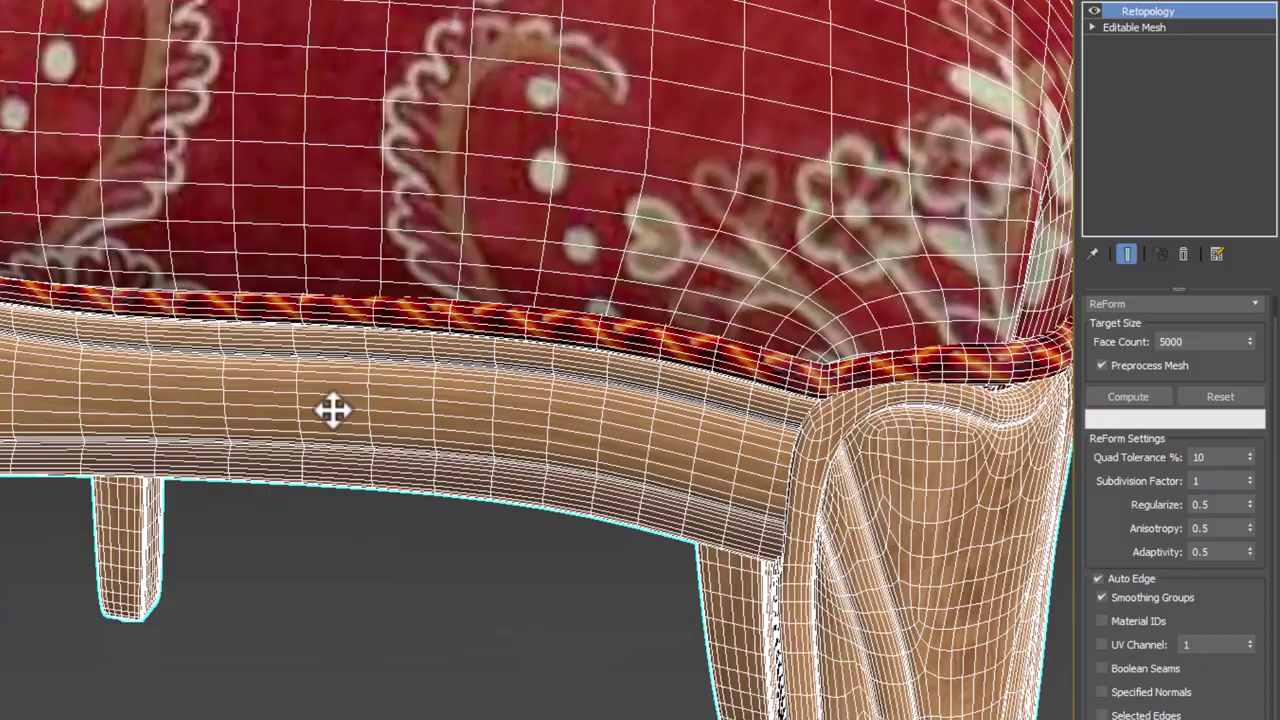
scroll(334, 414, down, 5)
scroll(266, 394, down, 3)
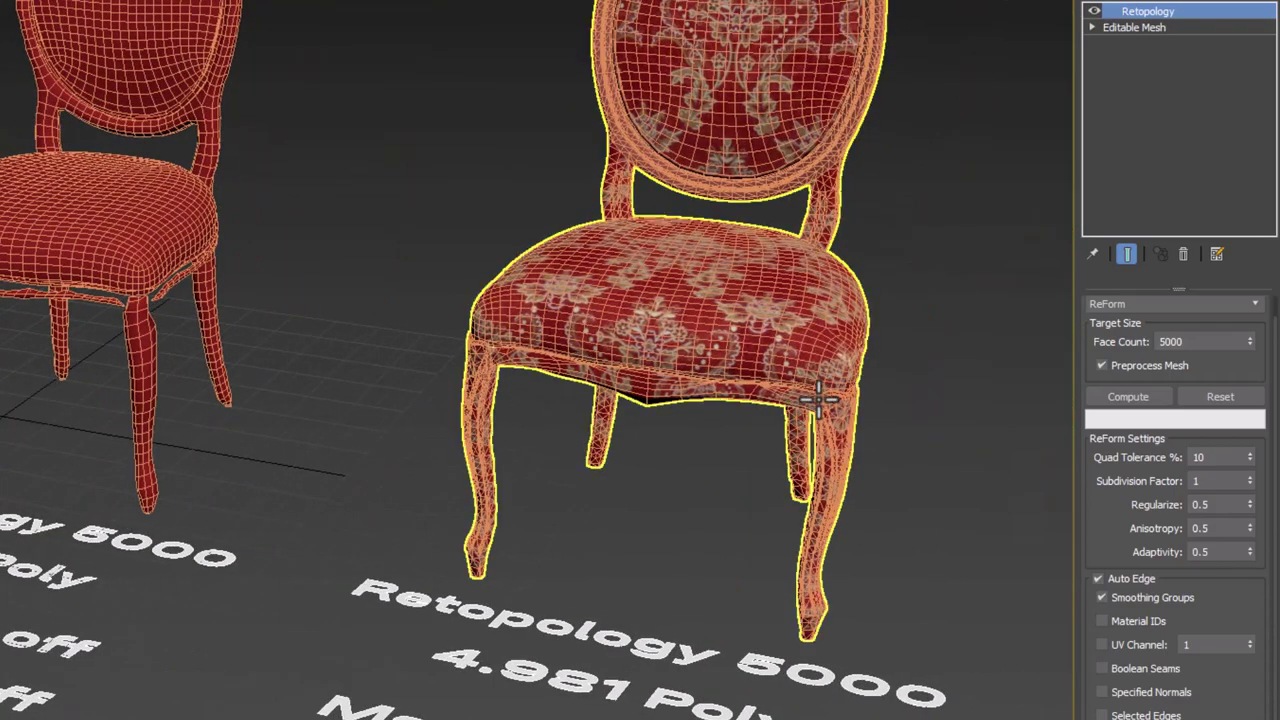
scroll(711, 420, up, 10)
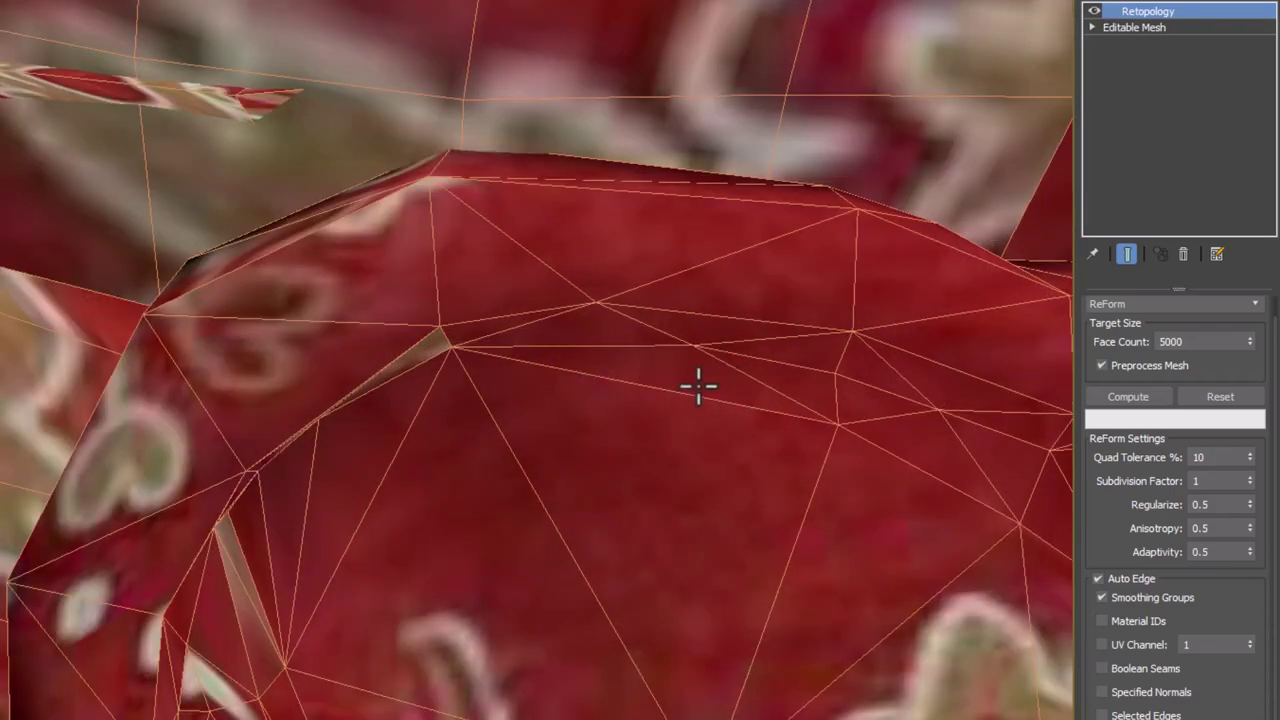
scroll(698, 386, down, 3)
scroll(561, 383, down, 5)
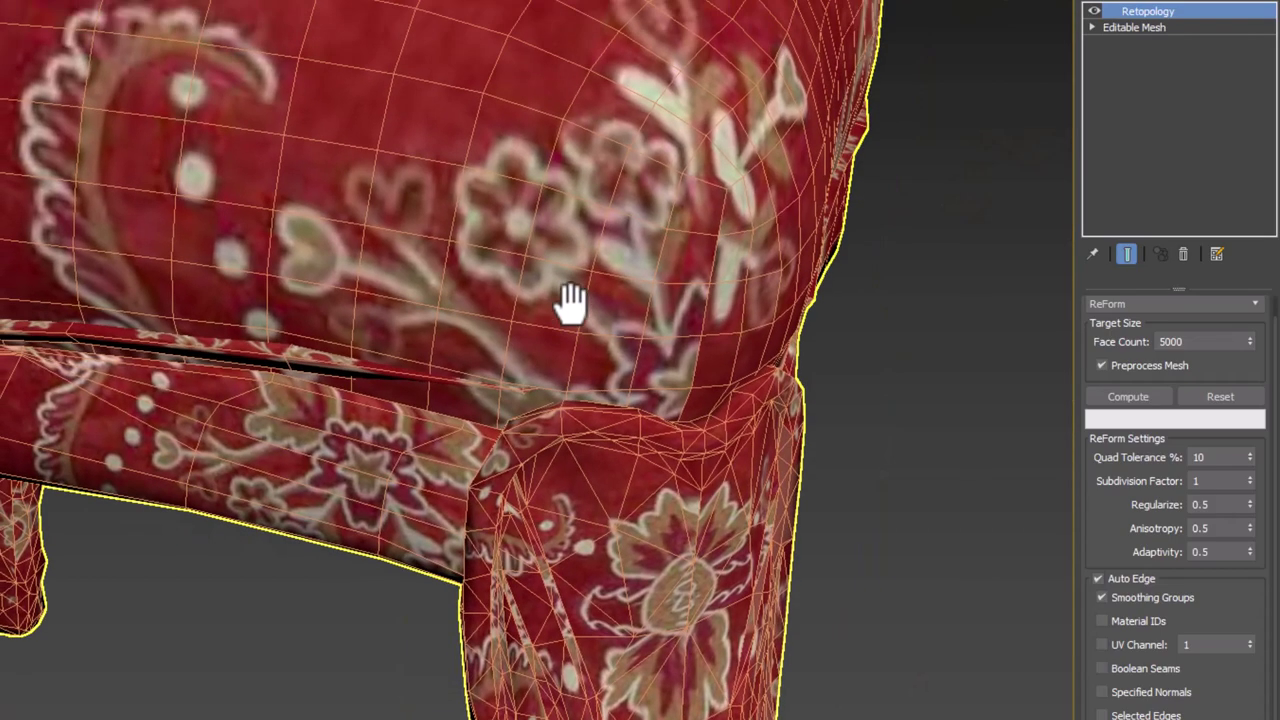
scroll(547, 268, up, 5)
scroll(514, 286, down, 5)
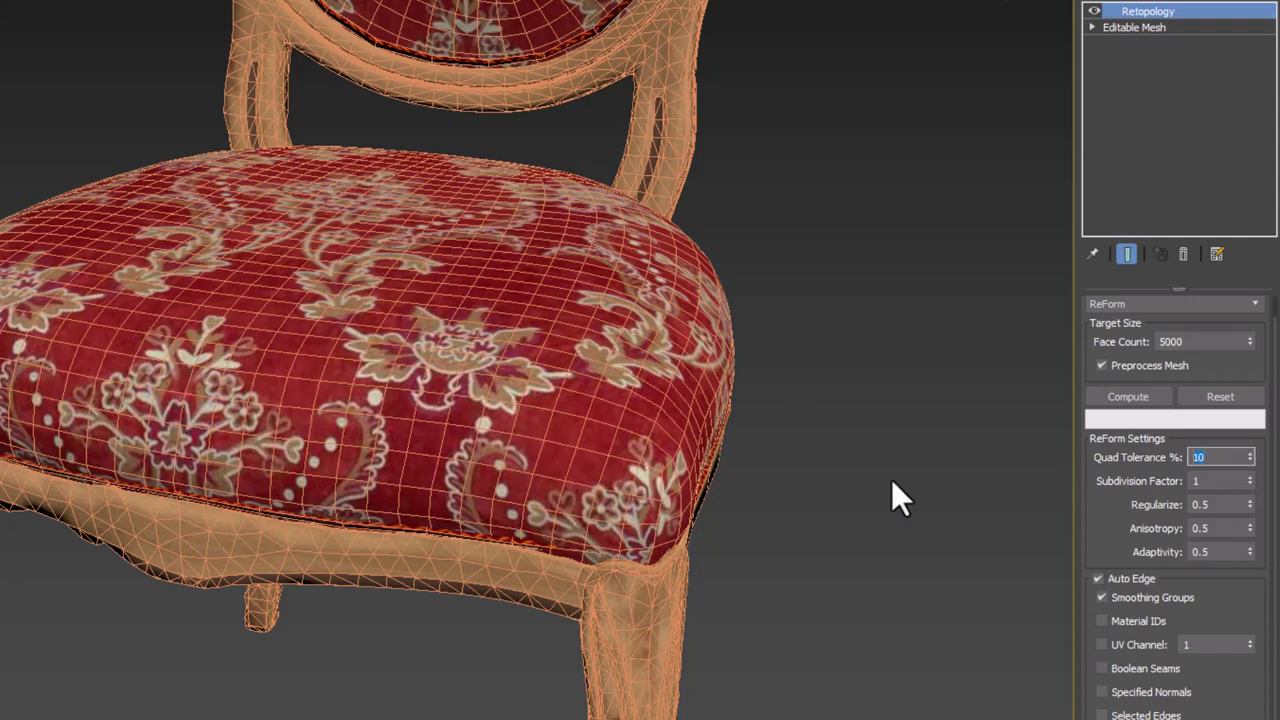
click(407, 285)
alt+middle_drag(714, 486, 609, 471)
alt+middle_drag(560, 580, 584, 483)
scroll(514, 514, up, 3)
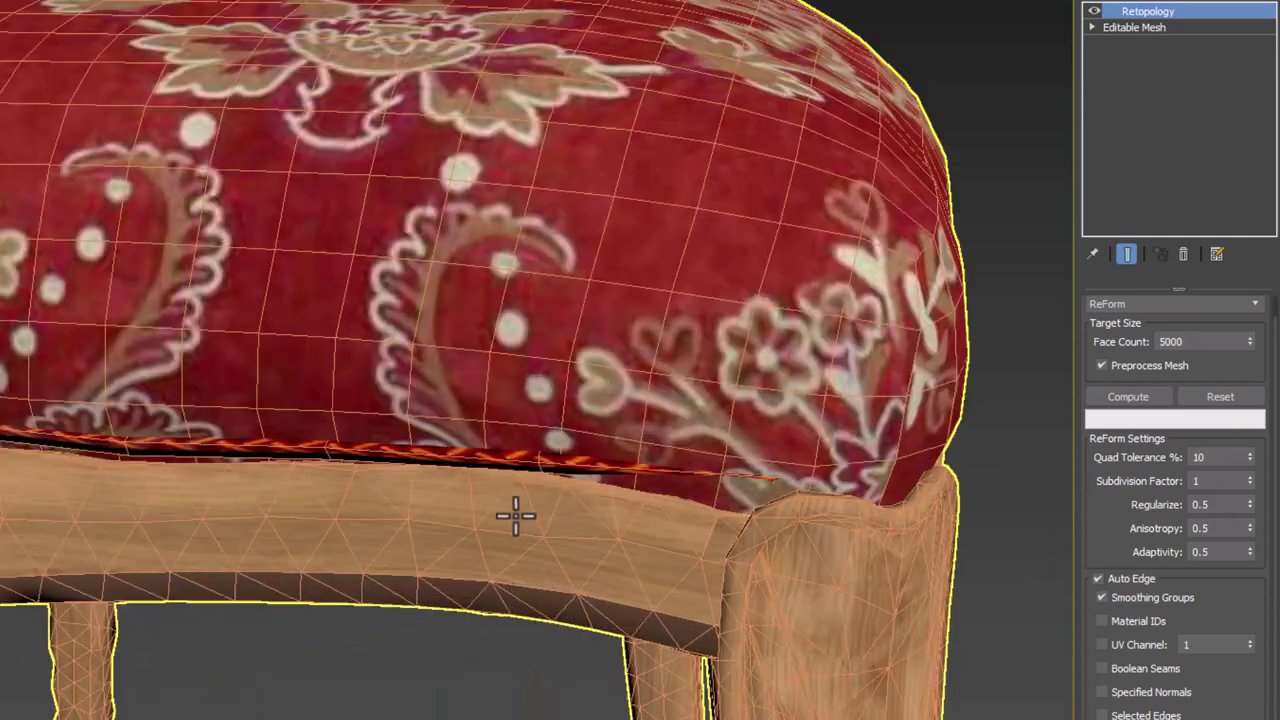
scroll(446, 523, down, 3)
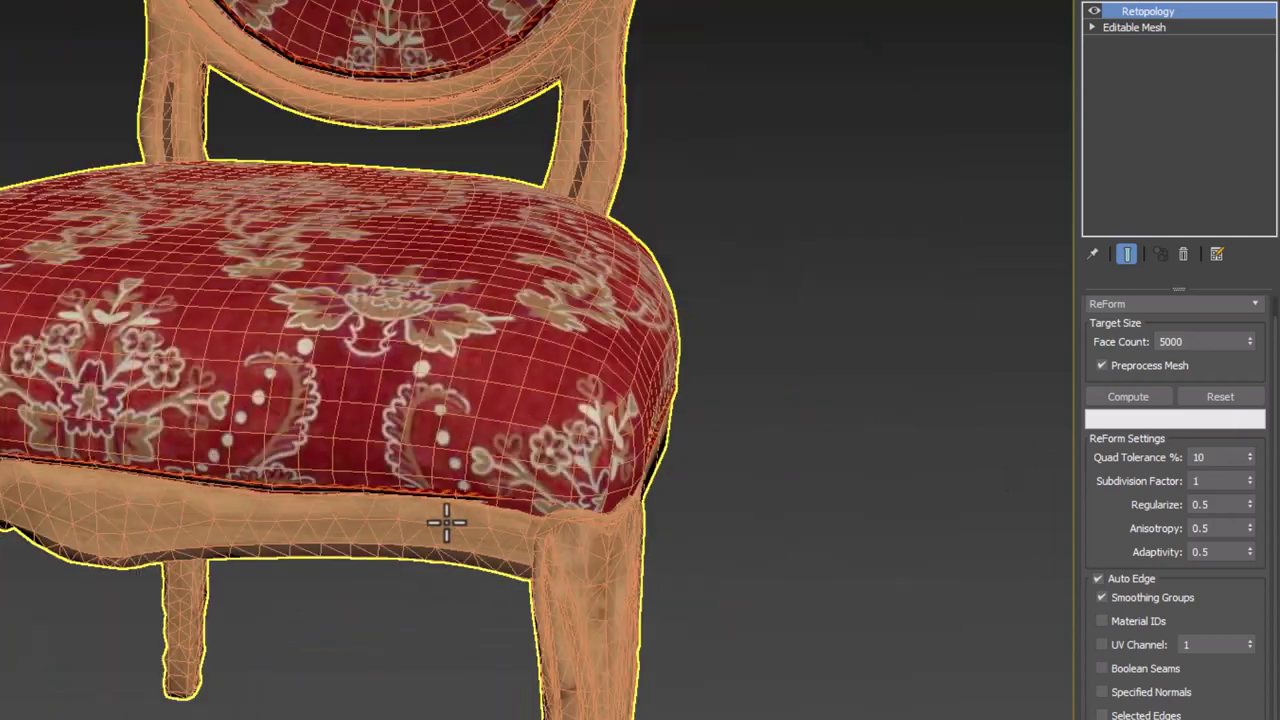
double_click(1214, 460)
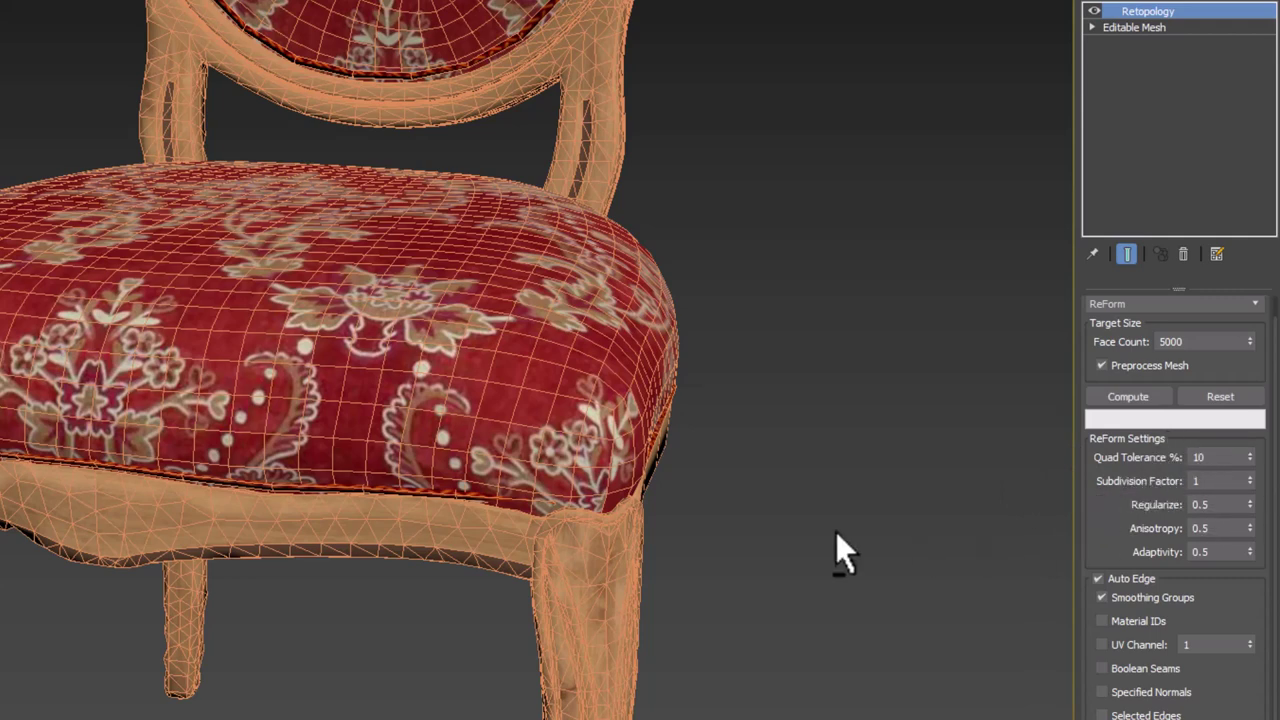
alt+middle_drag(835, 531, 854, 527)
scroll(603, 437, up, 1)
scroll(534, 451, up, 3)
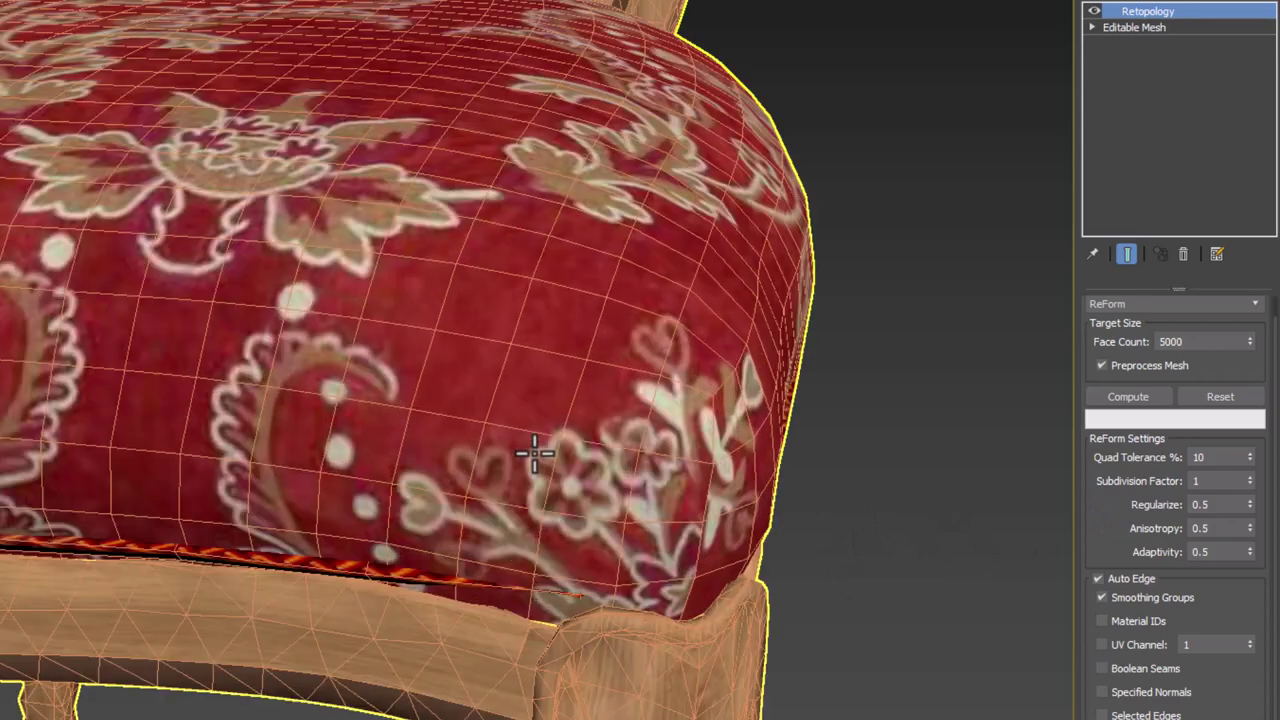
scroll(565, 422, up, 3)
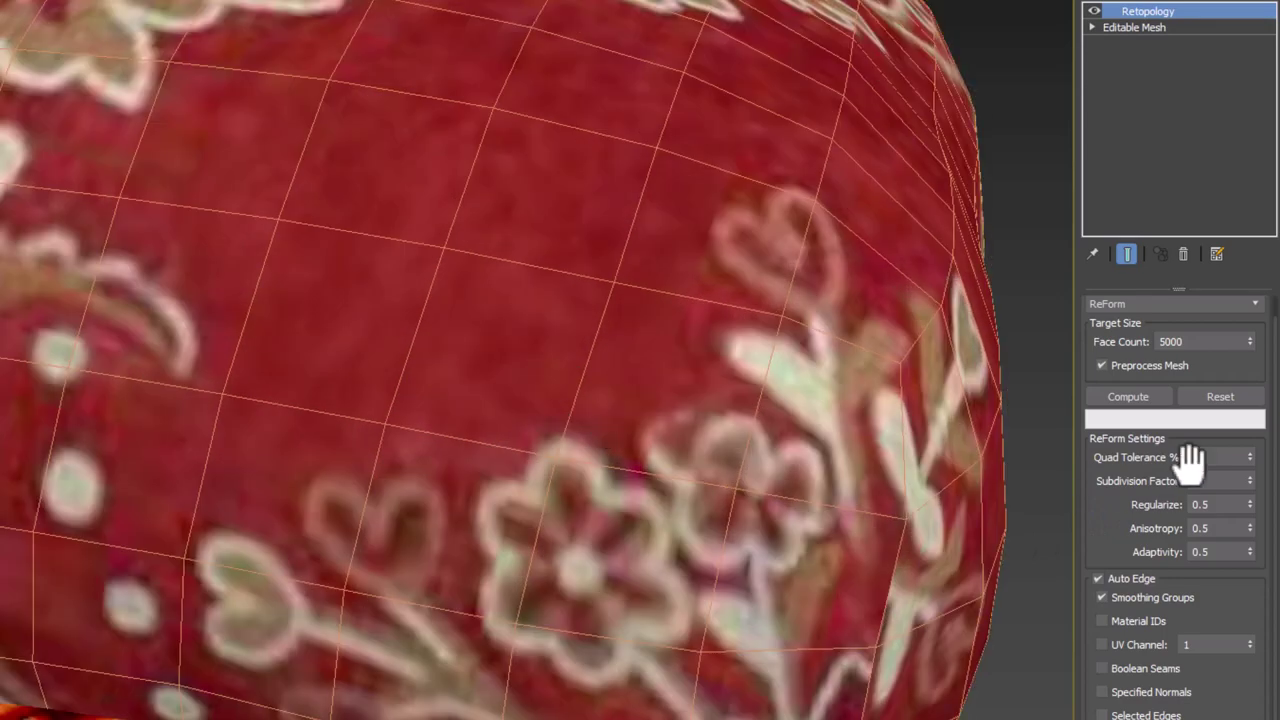
click(1249, 476)
scroll(520, 340, up, 2)
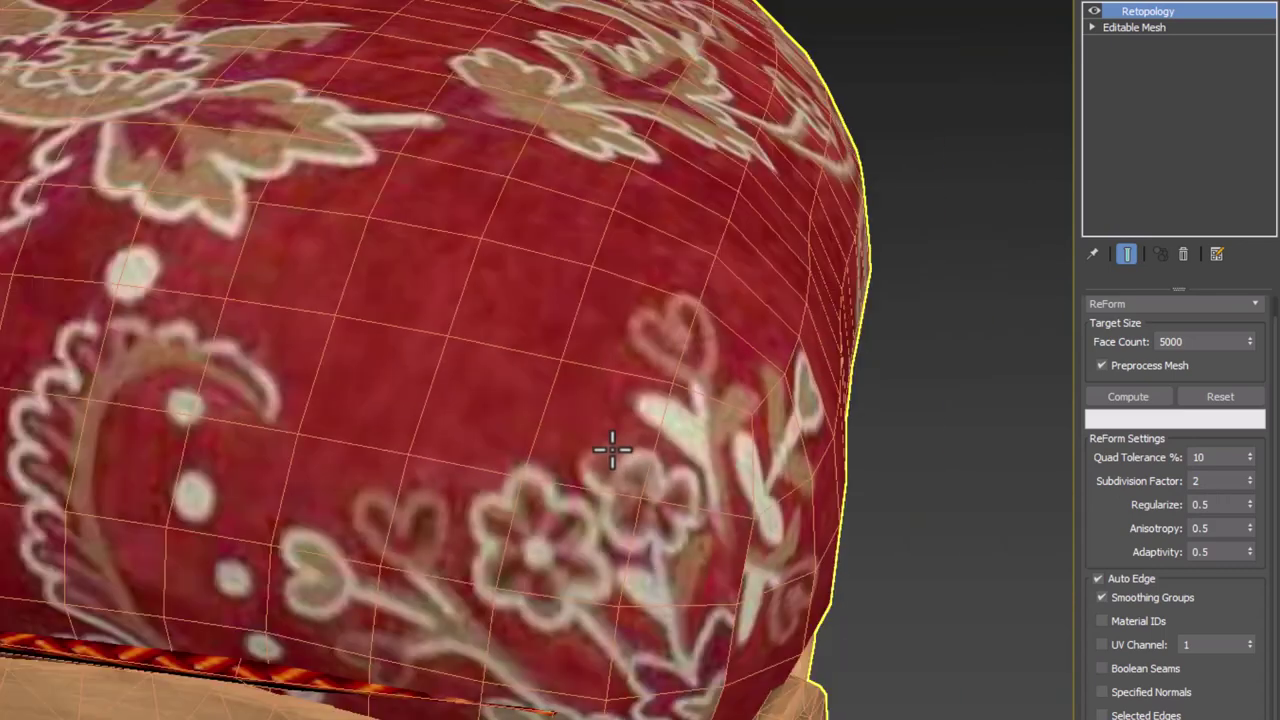
scroll(611, 430, down, 3)
middle_drag(611, 449, 543, 371)
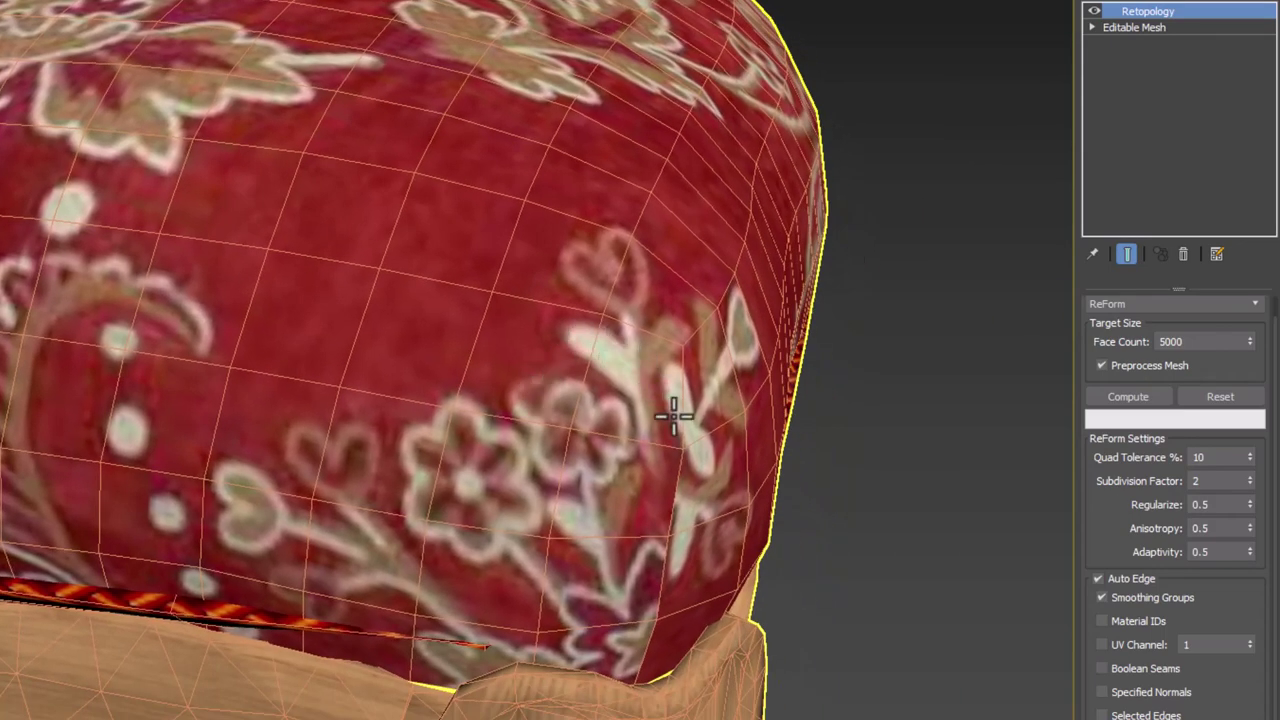
click(1250, 478)
scroll(517, 343, up, 5)
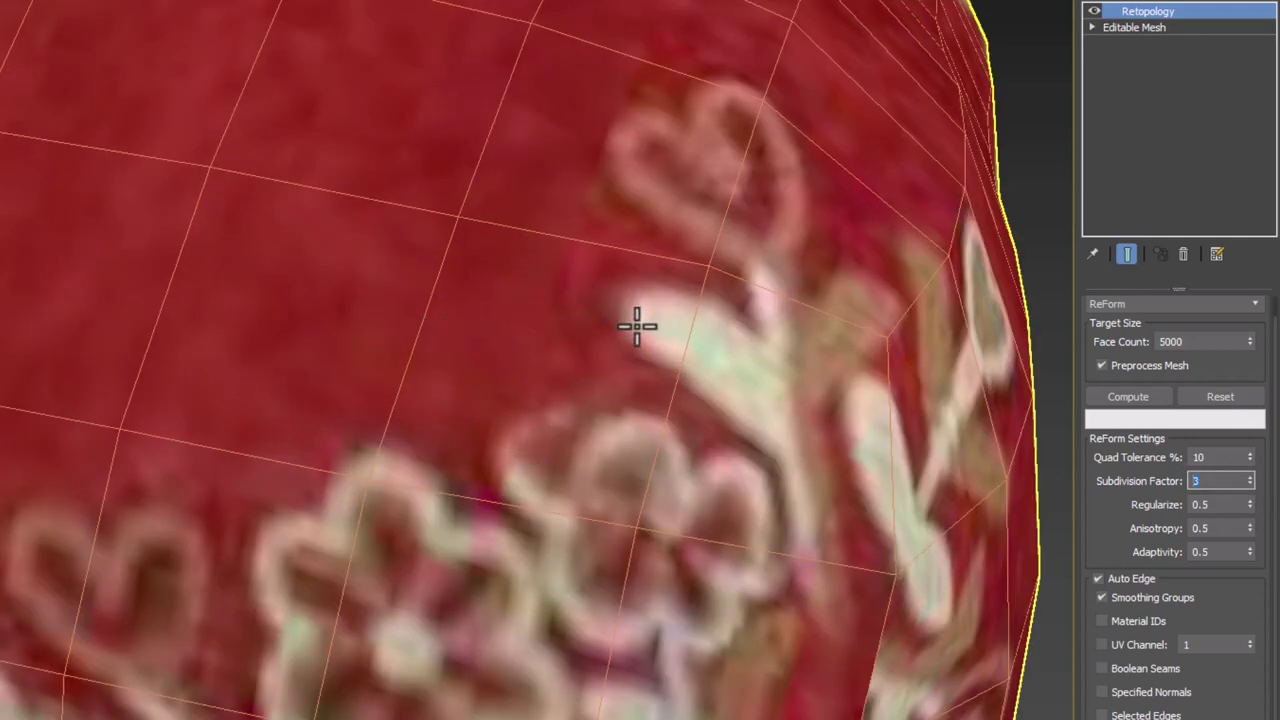
scroll(571, 414, down, 5)
scroll(634, 294, up, 3)
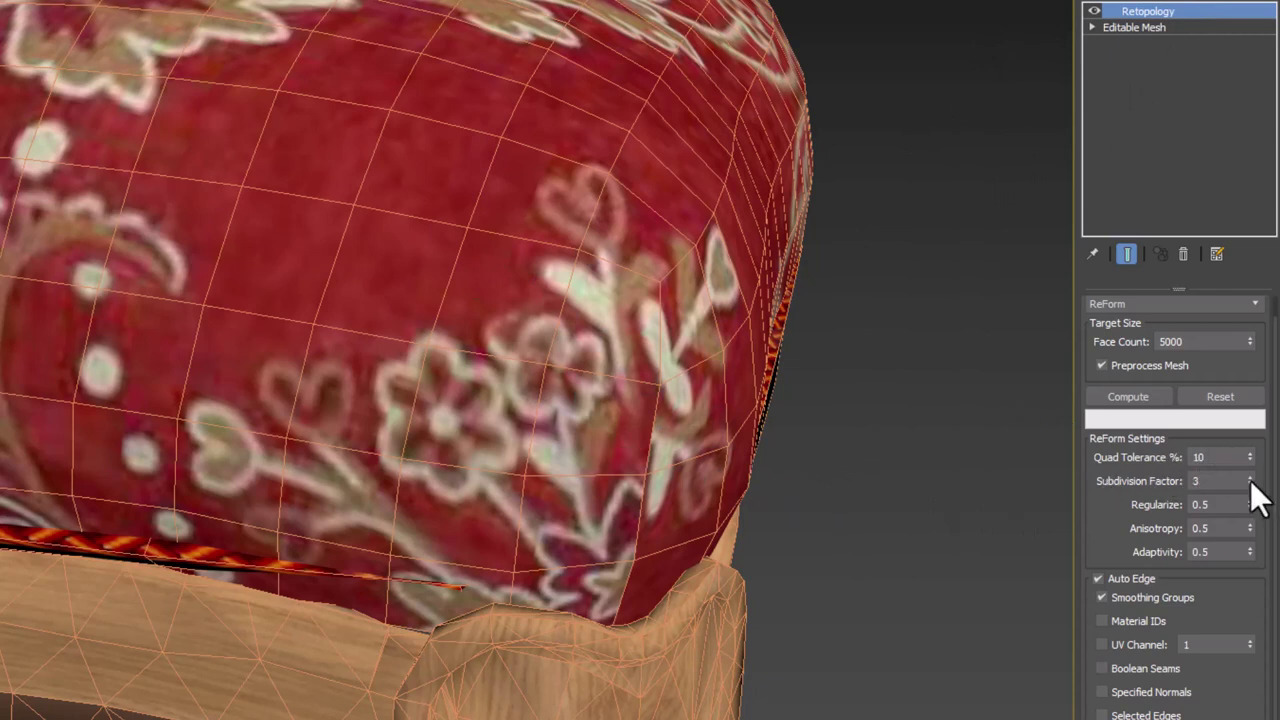
drag(1250, 483, 1250, 500)
drag(1208, 506, 1170, 506)
- Zoom and pan to frame the retopologized seat and chair back
middle_drag(571, 557, 571, 509)
scroll(571, 509, down, 3)
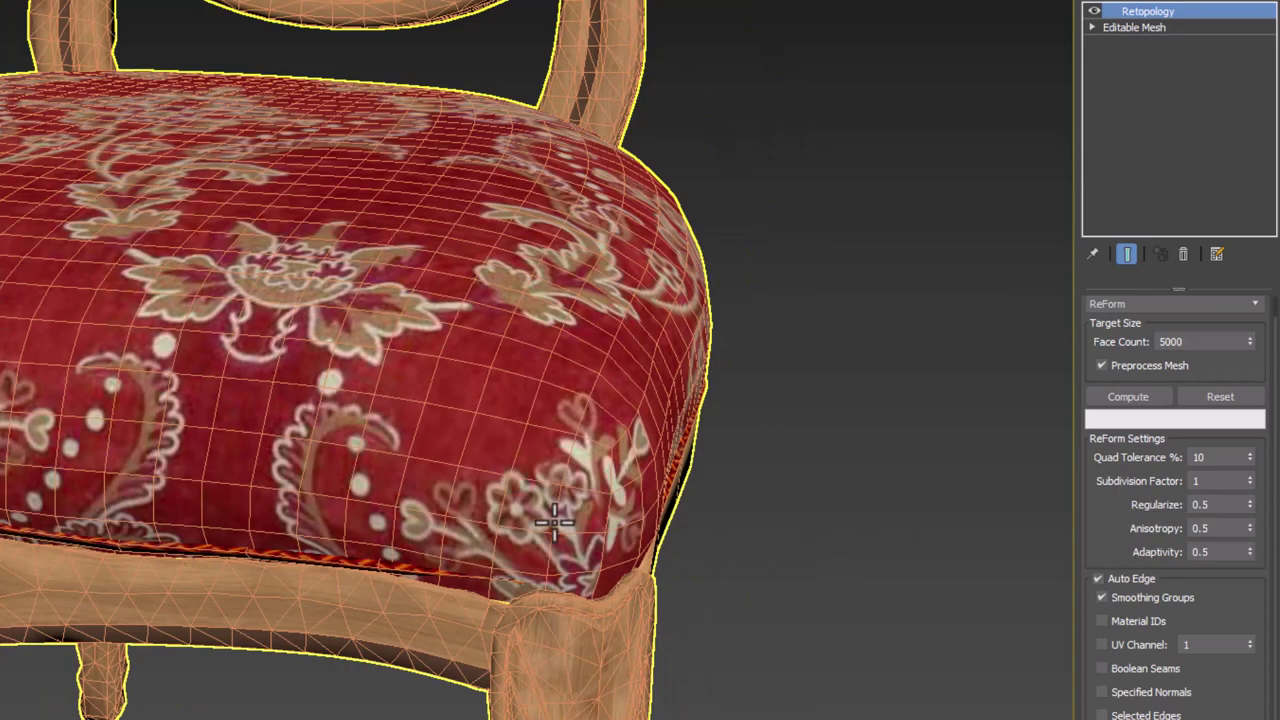
scroll(543, 495, up, 2)
scroll(543, 495, down, 3)
middle_drag(564, 353, 509, 263)
scroll(509, 263, up, 2)
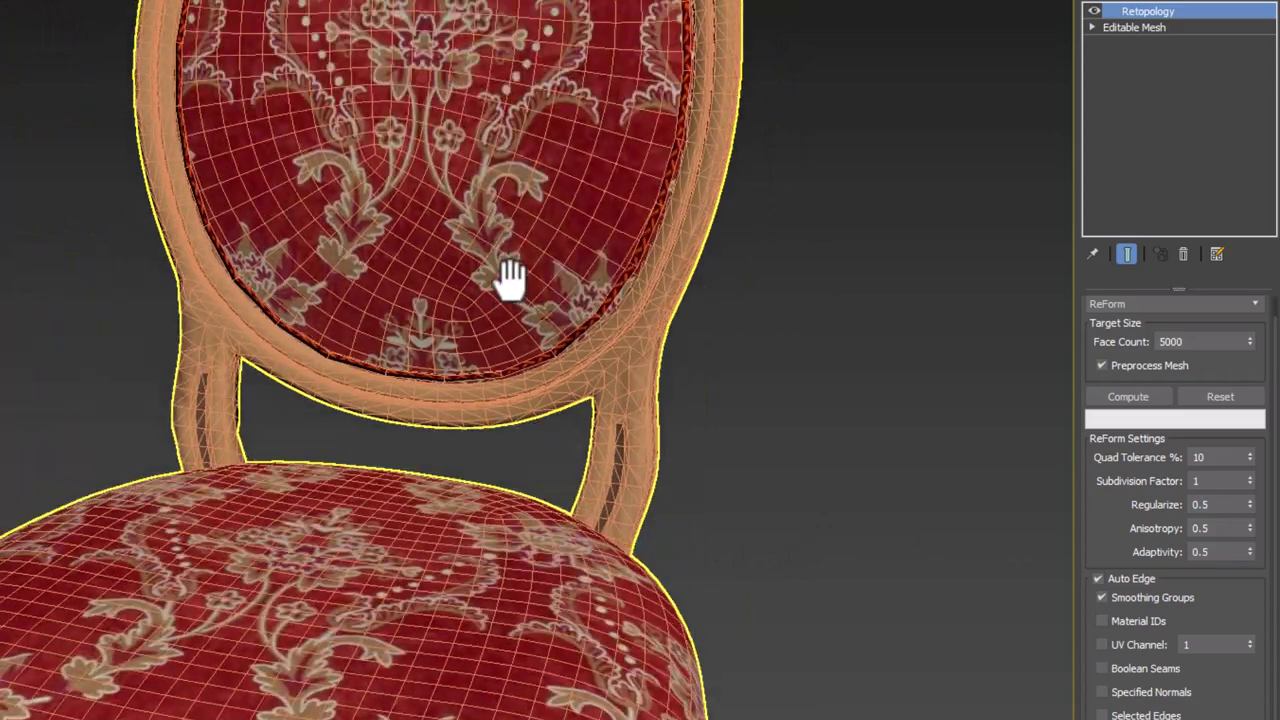
scroll(487, 40, up, 1)
middle_drag(487, 40, 480, 81)
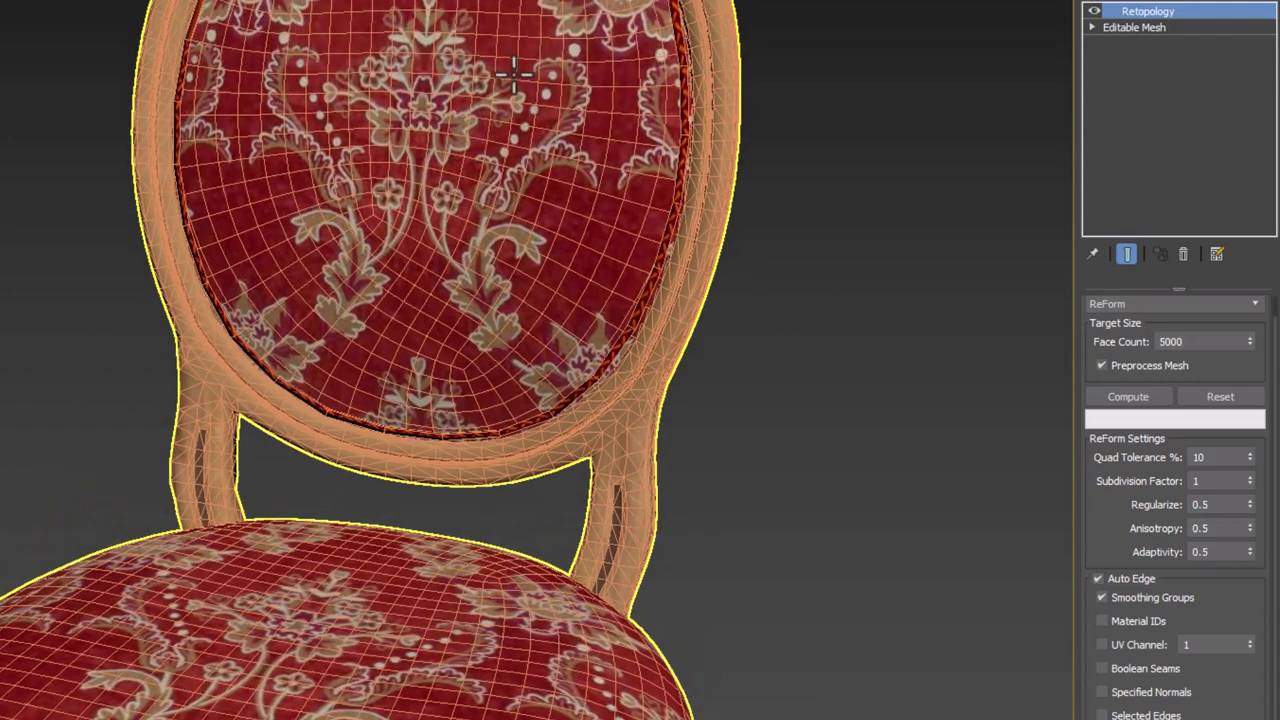
middle_drag(488, 600, 486, 334)
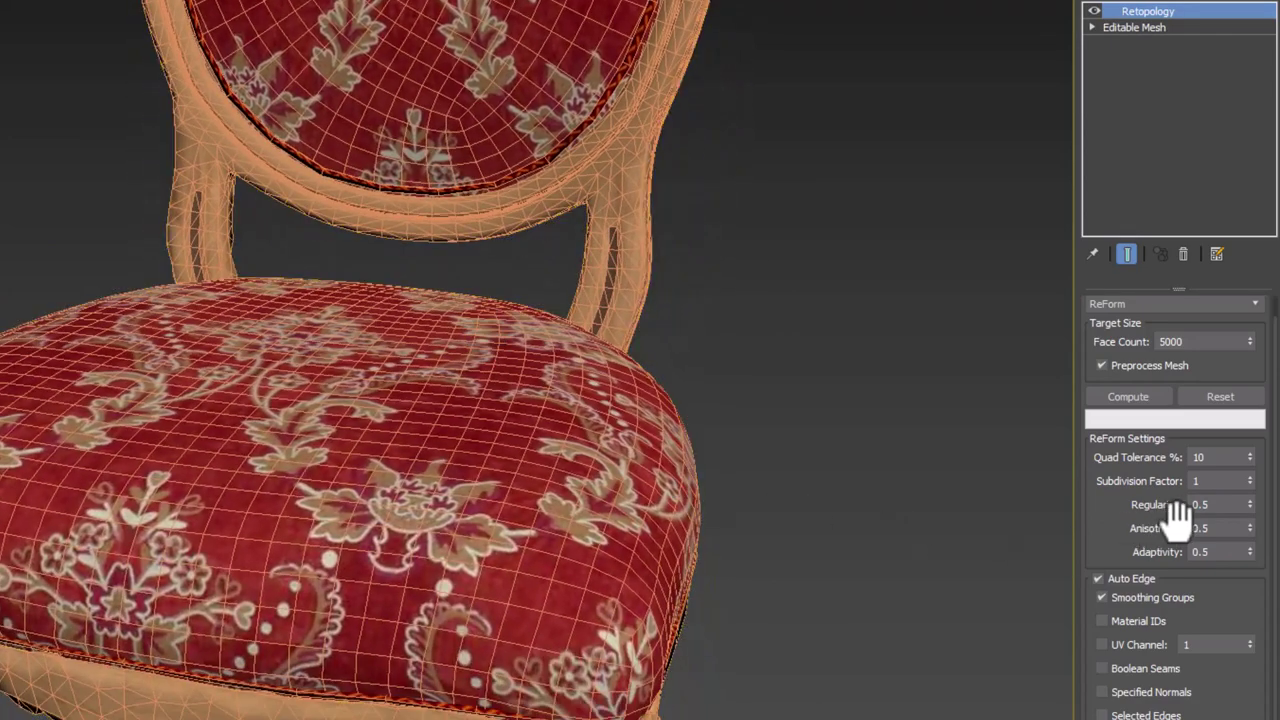
- Reset the ReForm Anisotropy value from 0.5 to 0.0
double_click(1219, 530)
scroll(471, 543, up, 3)
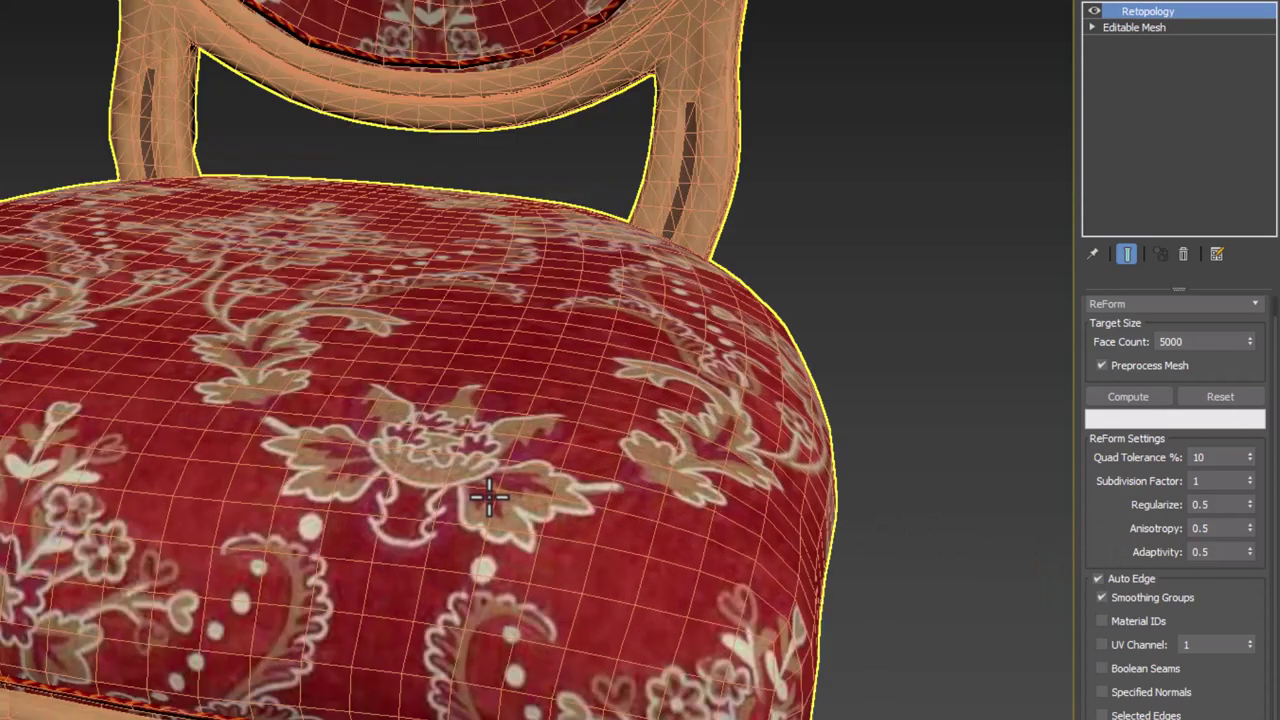
scroll(486, 491, up, 3)
middle_drag(351, 517, 423, 509)
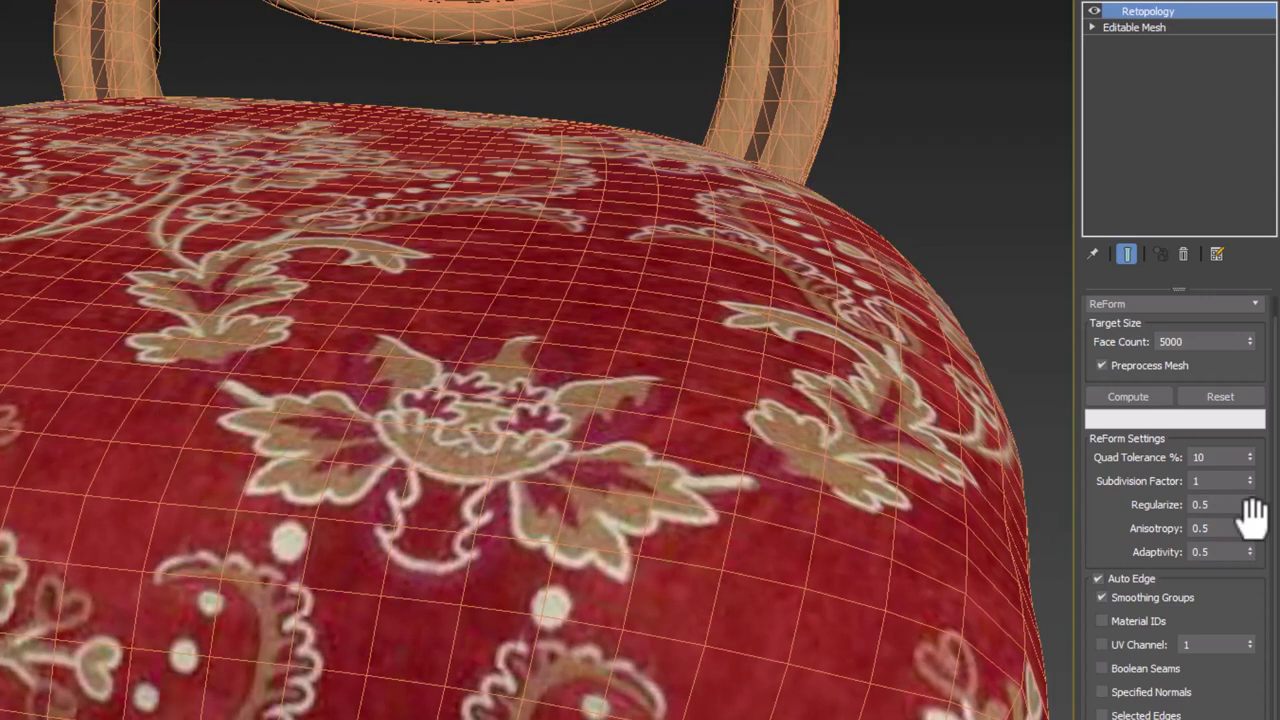
double_click(1206, 528)
right_click(1249, 528)
- Raise ReForm Regularize from 0.5 to 1.0 and inspect the seat cushion and back
drag(1251, 505, 1260, 410)
scroll(485, 522, down, 2)
mouse_move(485, 522)
middle_down()
mouse_move(471, 423)
mouse_move(534, 486)
mouse_move(549, 443)
middle_up()
scroll(591, 507, up, 3)
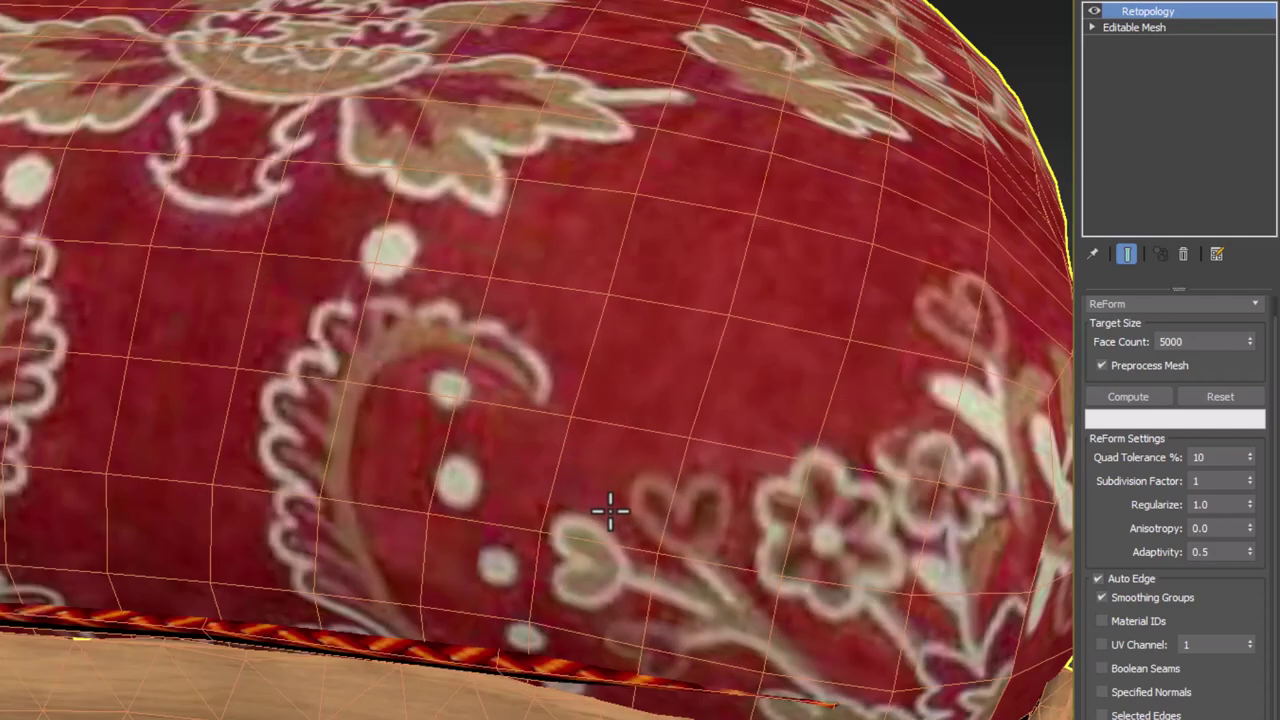
middle_drag(608, 511, 581, 488)
scroll(592, 491, down, 1)
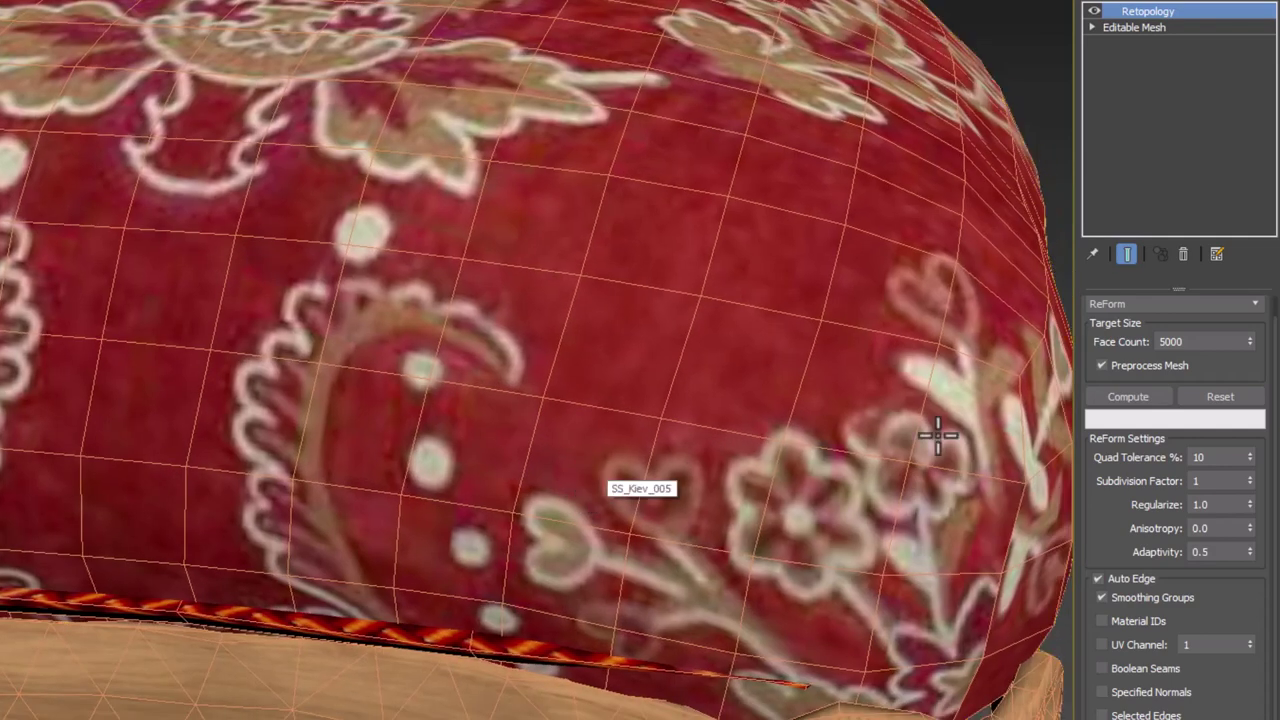
scroll(412, 251, down, 2)
scroll(412, 251, down, 2)
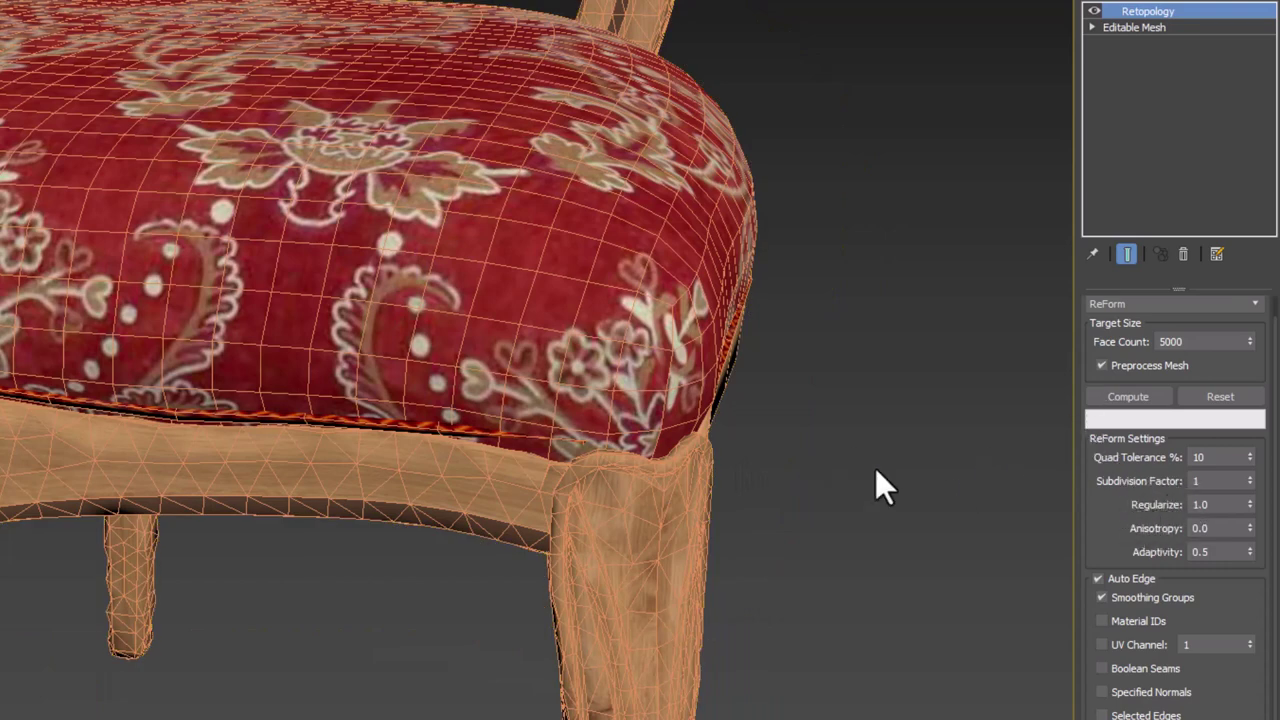
scroll(437, 286, up, 2)
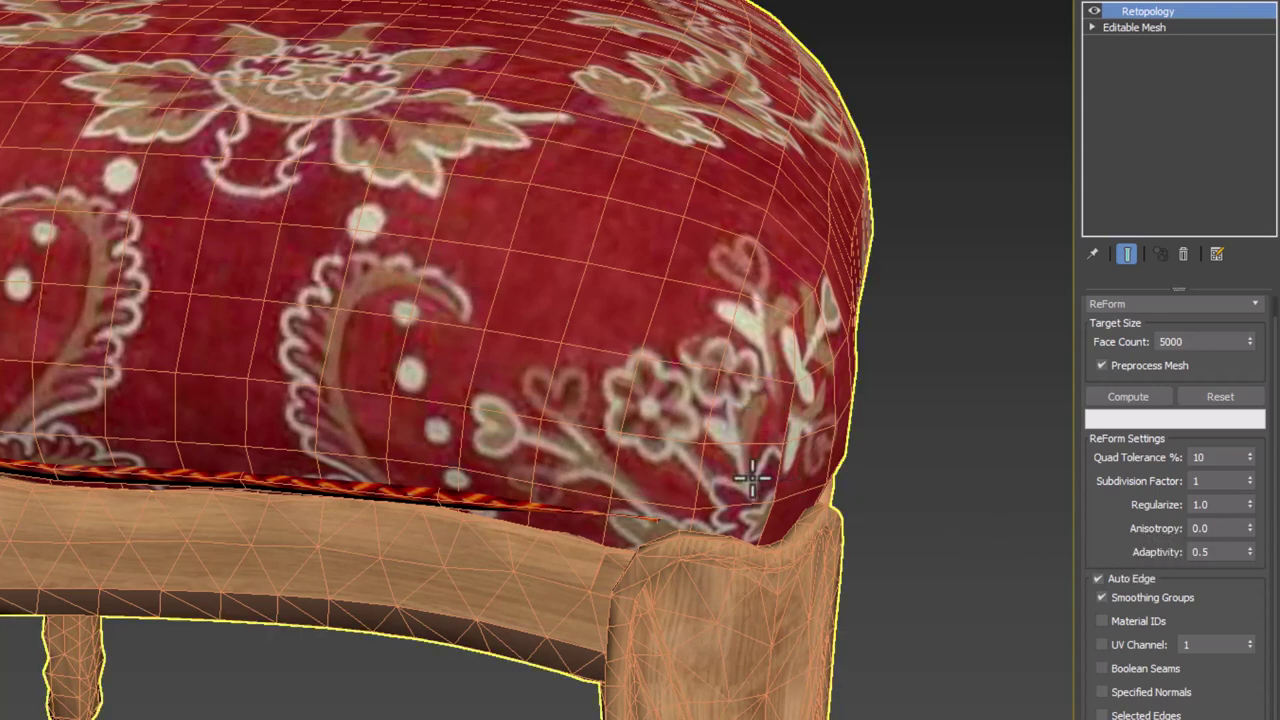
mouse_move(660, 557)
alt+middle_down()
mouse_move(674, 506)
mouse_move(695, 540)
alt+middle_up()
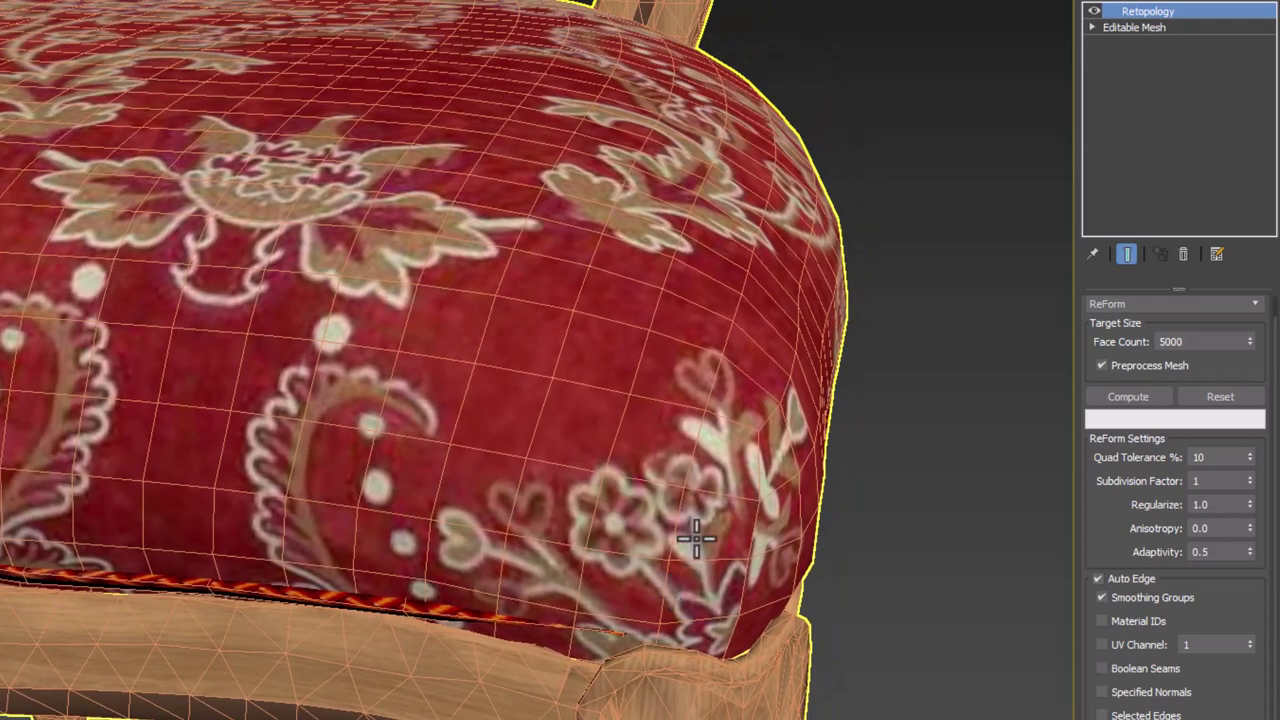
middle_drag(749, 423, 645, 466)
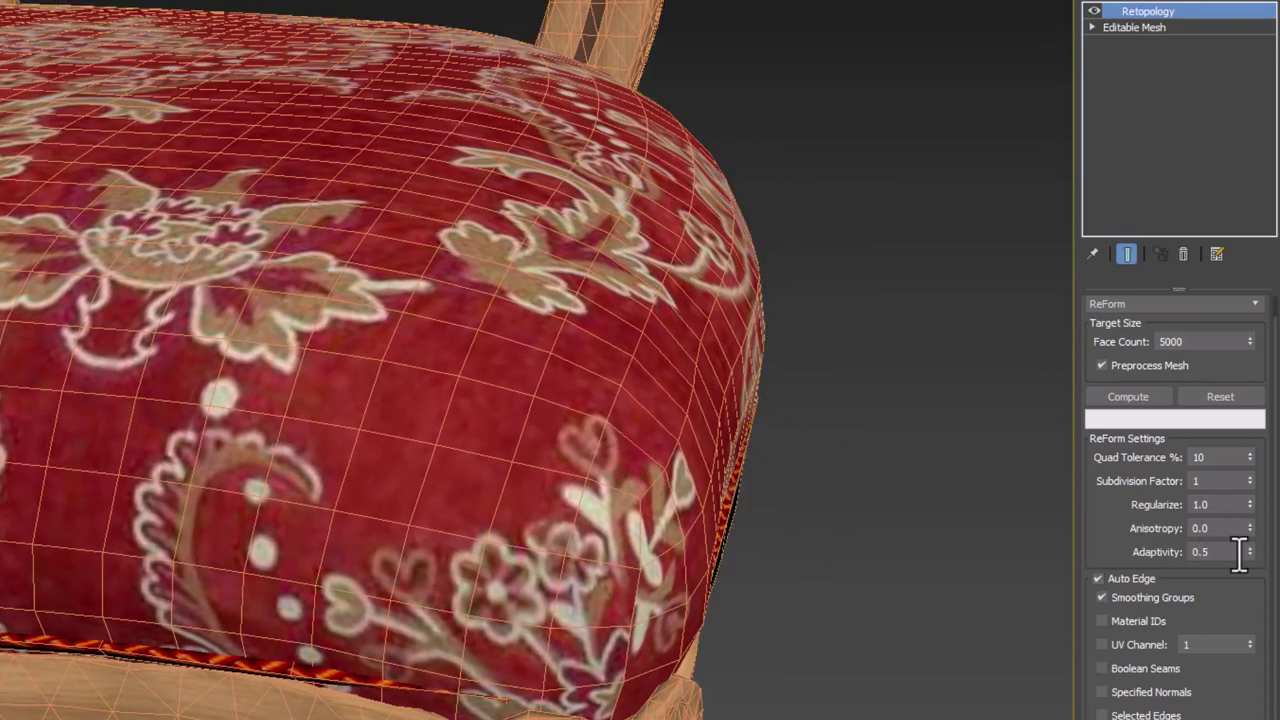
- Lower Adaptivity to 0.0, keeping Regularize at 1.0
mouse_move(1250, 552)
mouse_down()
mouse_move(1257, 400)
mouse_move(1256, 638)
mouse_up()
mouse_move(1249, 506)
mouse_down()
mouse_move(1249, 320)
mouse_move(1223, 491)
mouse_move(1249, 443)
mouse_up()
drag(1114, 518, 1114, 480)
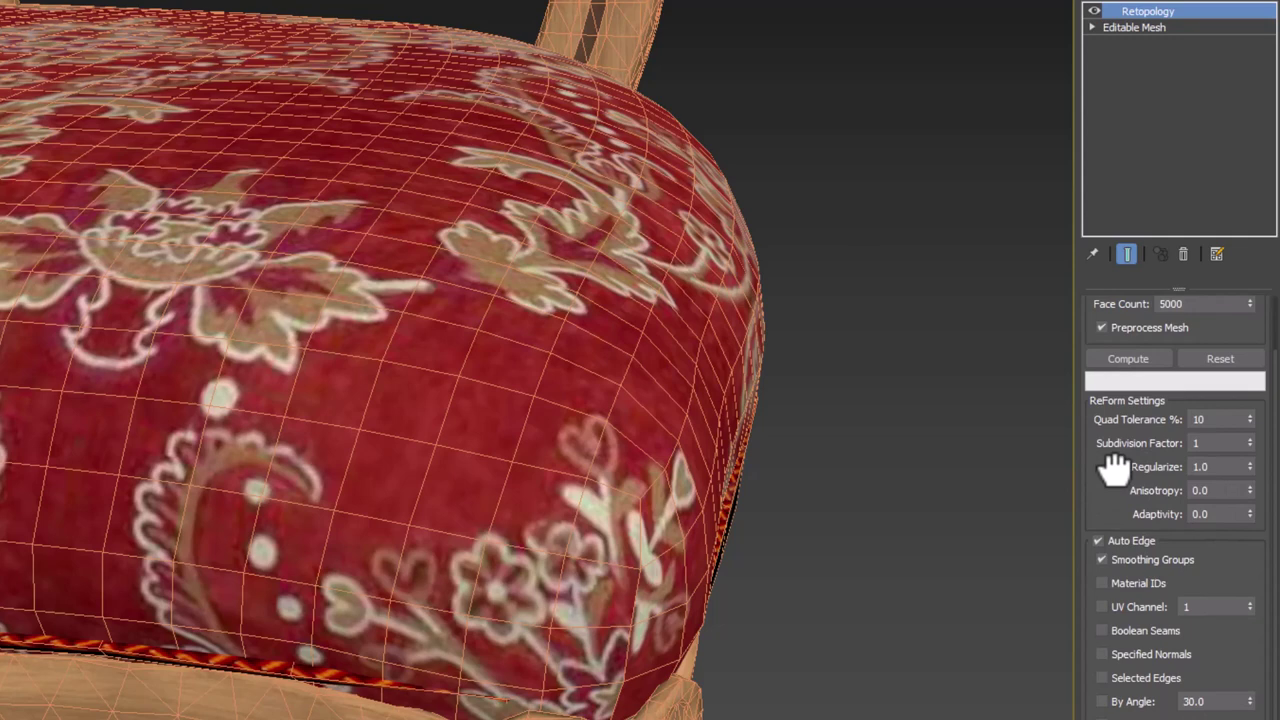
- Enable Material IDs and UV Channel 1 under Auto Edge, alongside Smoothing Groups
click(1150, 561)
scroll(588, 535, down, 3)
middle_drag(588, 535, 572, 549)
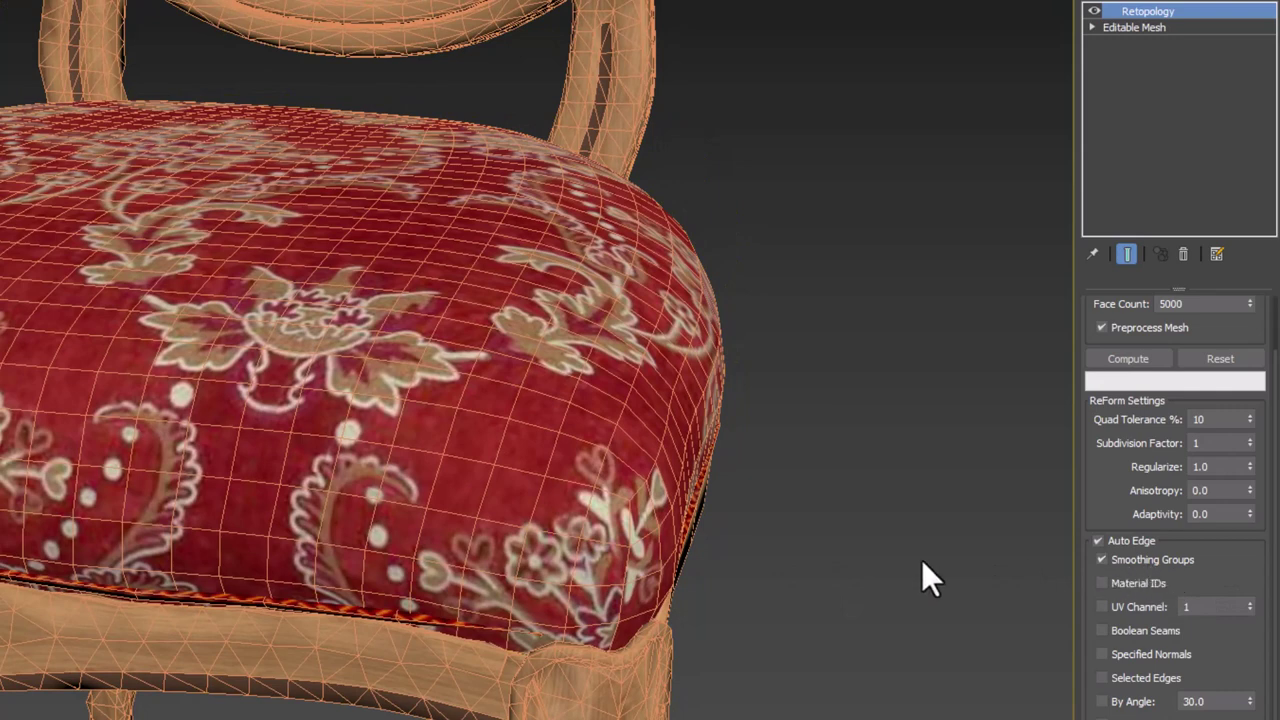
middle_drag(620, 570, 705, 596)
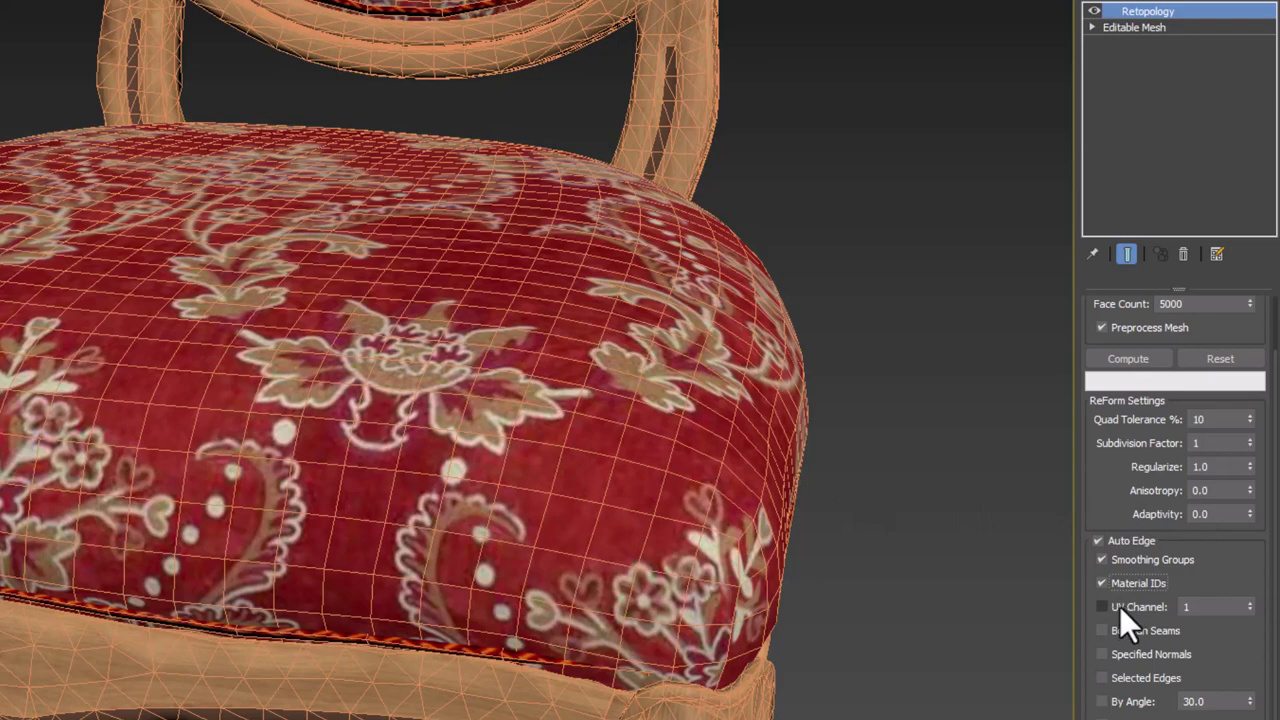
middle_drag(480, 510, 480, 491)
scroll(480, 491, down, 3)
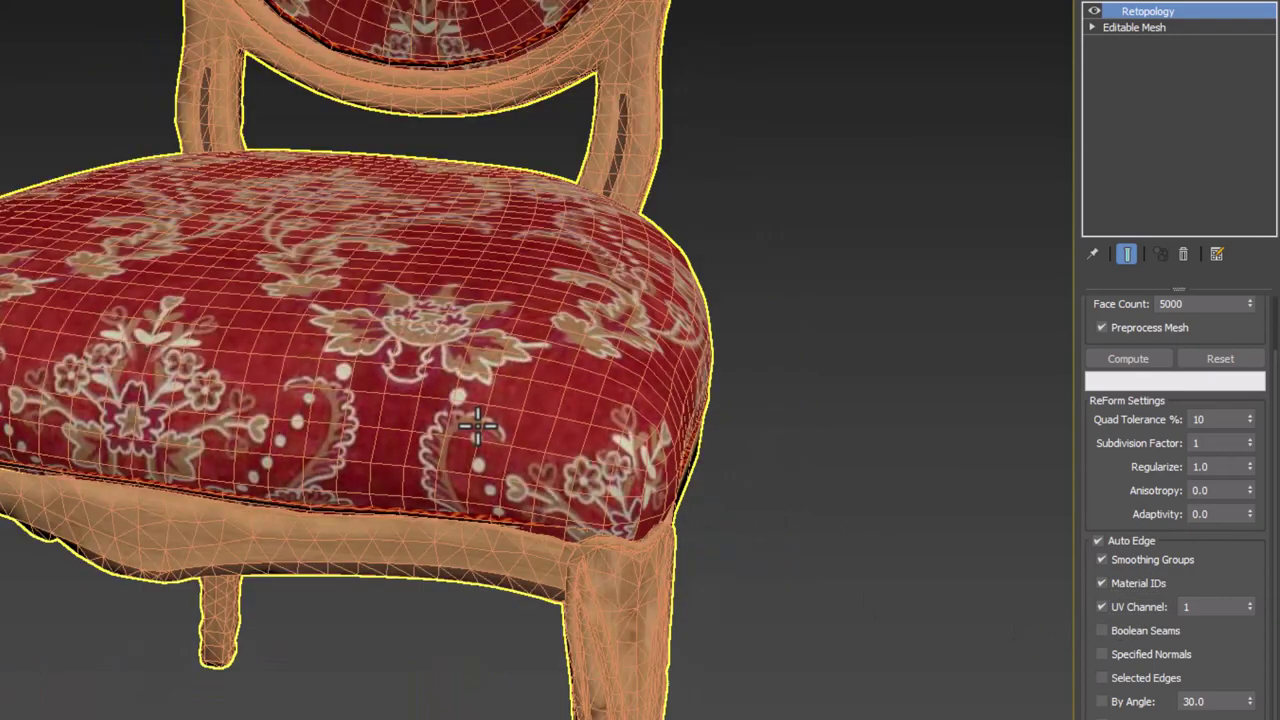
scroll(543, 457, down, 2)
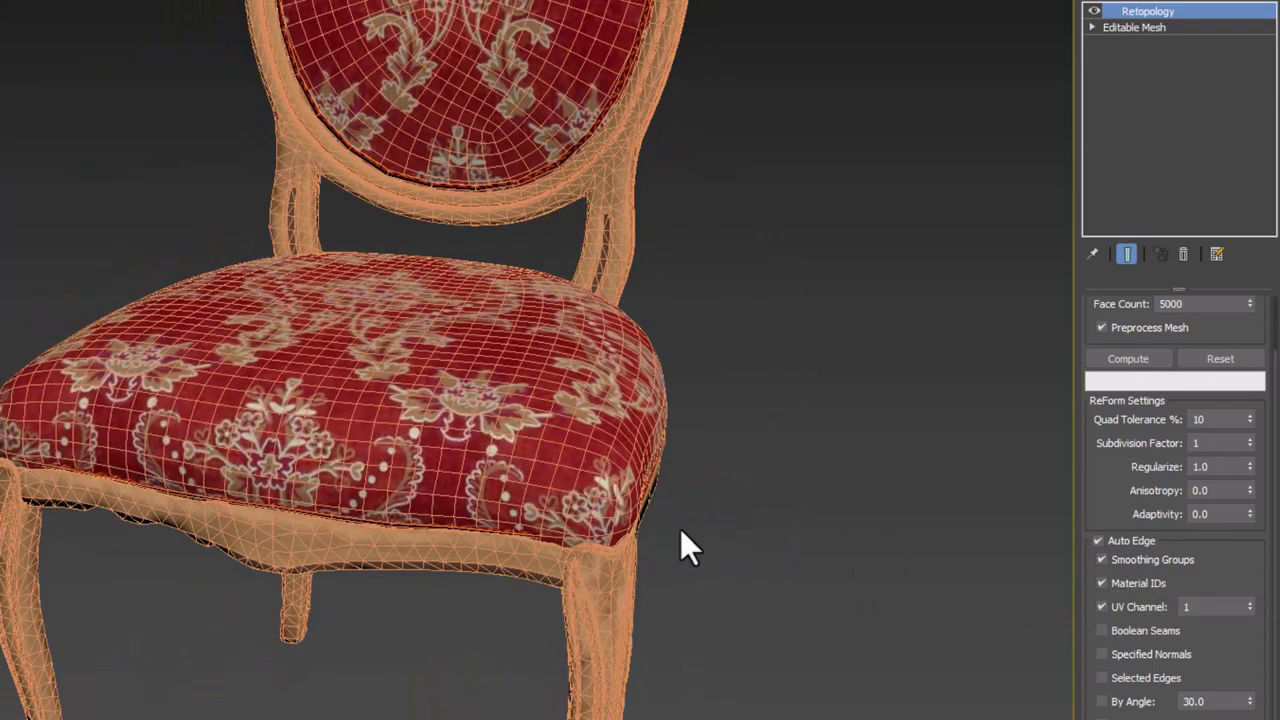
scroll(600, 510, up, 3)
middle_drag(629, 451, 606, 514)
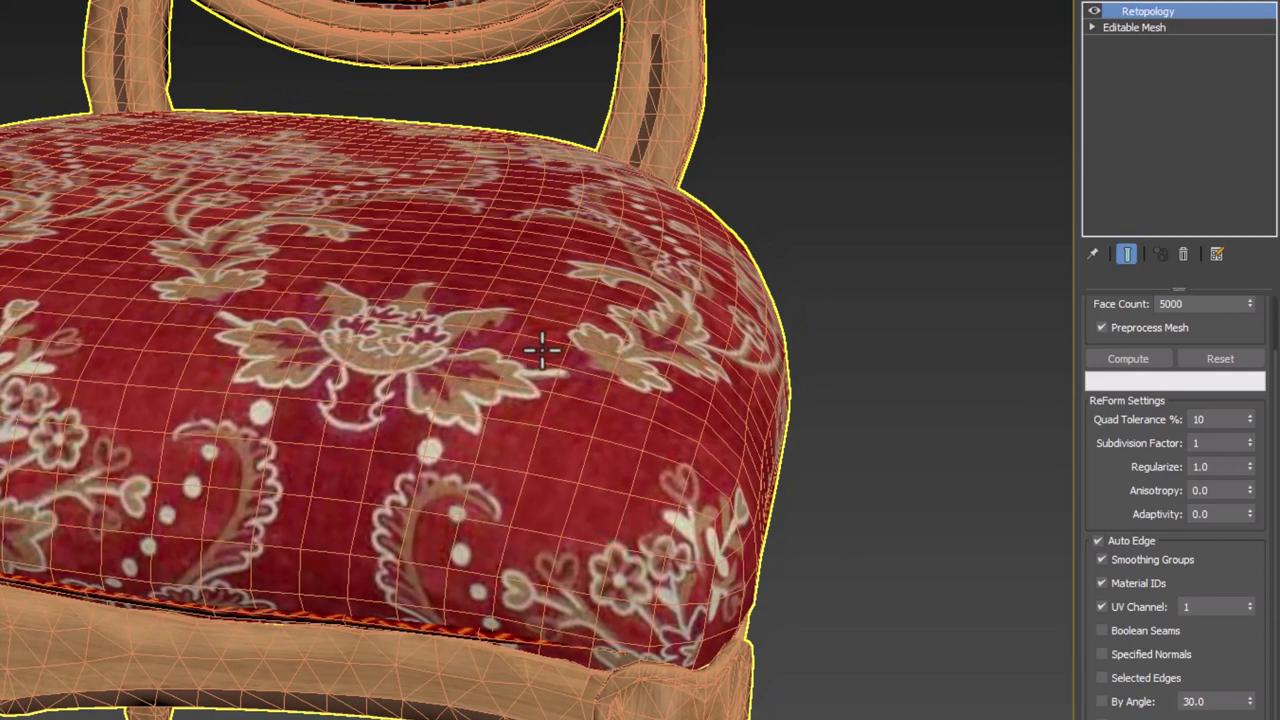
middle_drag(541, 348, 571, 482)
scroll(550, 485, down, 2)
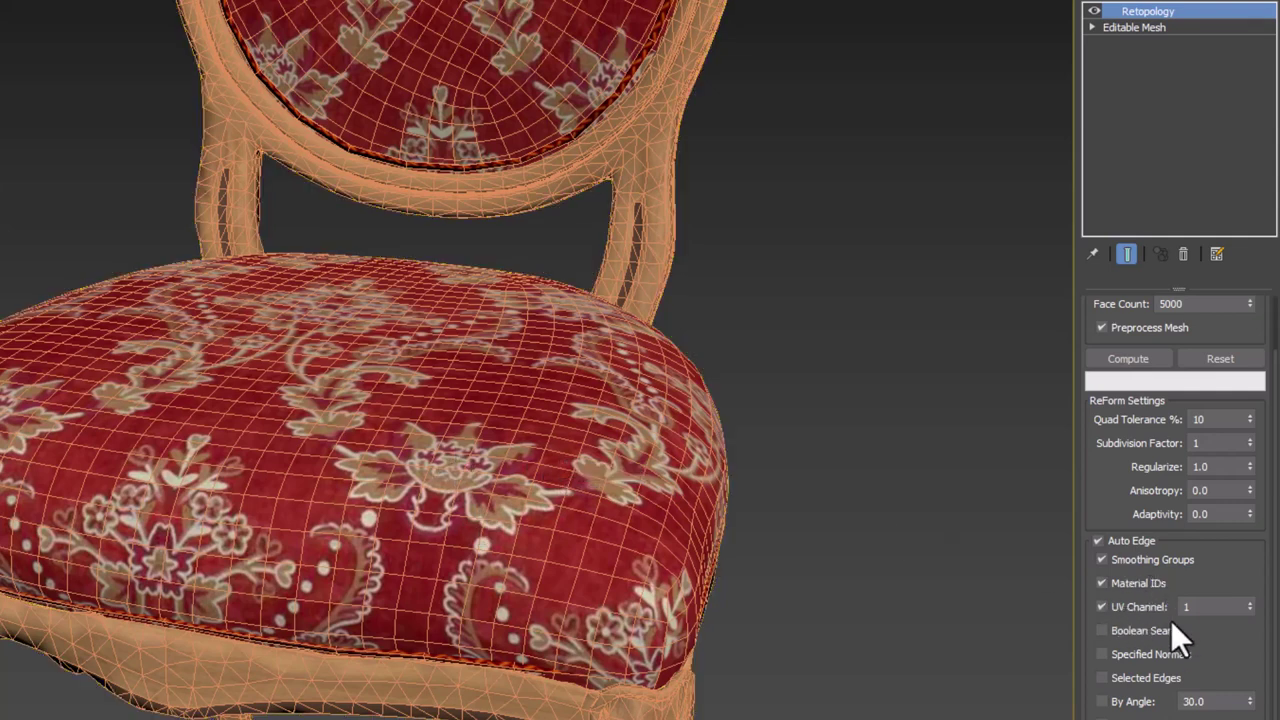
drag(1218, 466, 1217, 530)
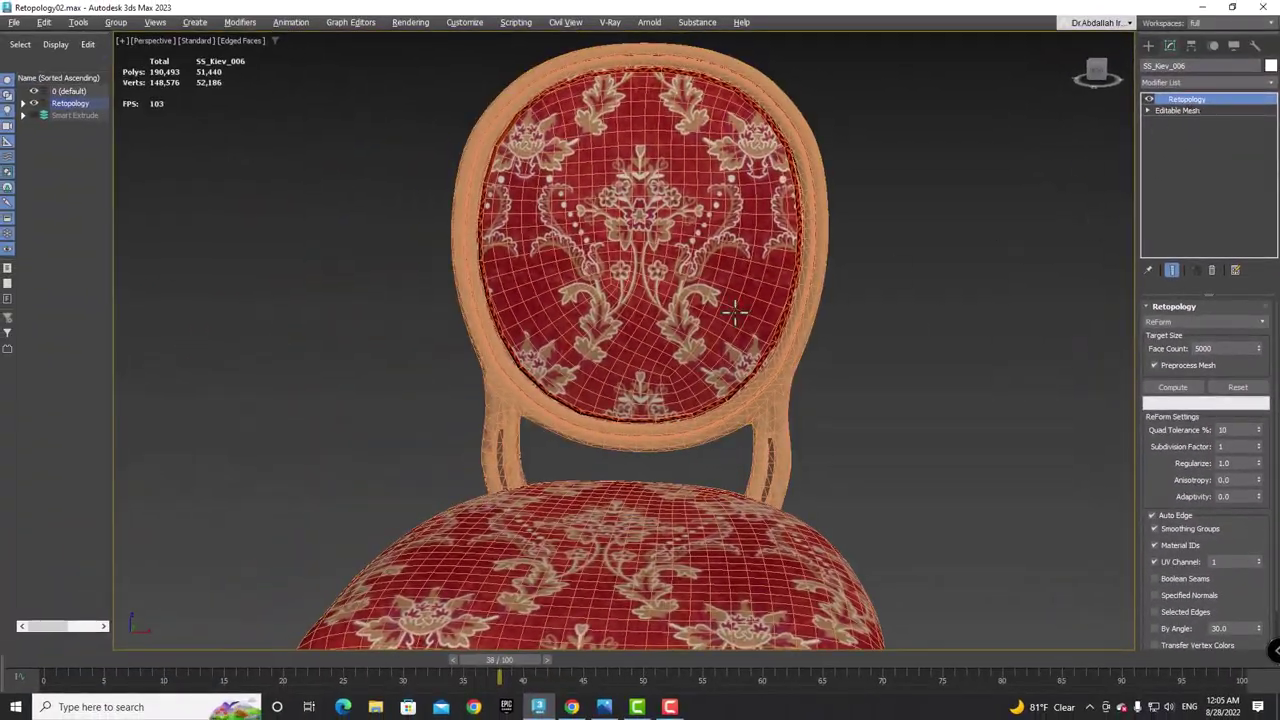
- Orbit around the labelled chairs to bring SS_Kiev_006 to the front
scroll(735, 312, down, 3)
click(706, 354)
alt+middle_drag(706, 354, 728, 357)
scroll(728, 400, down, 5)
scroll(743, 400, up, 1)
middle_drag(743, 400, 666, 414)
scroll(700, 420, up, 3)
- Select SS_Kiev_006, confirm Adaptivity, and compute the retopology down to 15,677 polys
click(760, 452)
scroll(735, 390, up, 2)
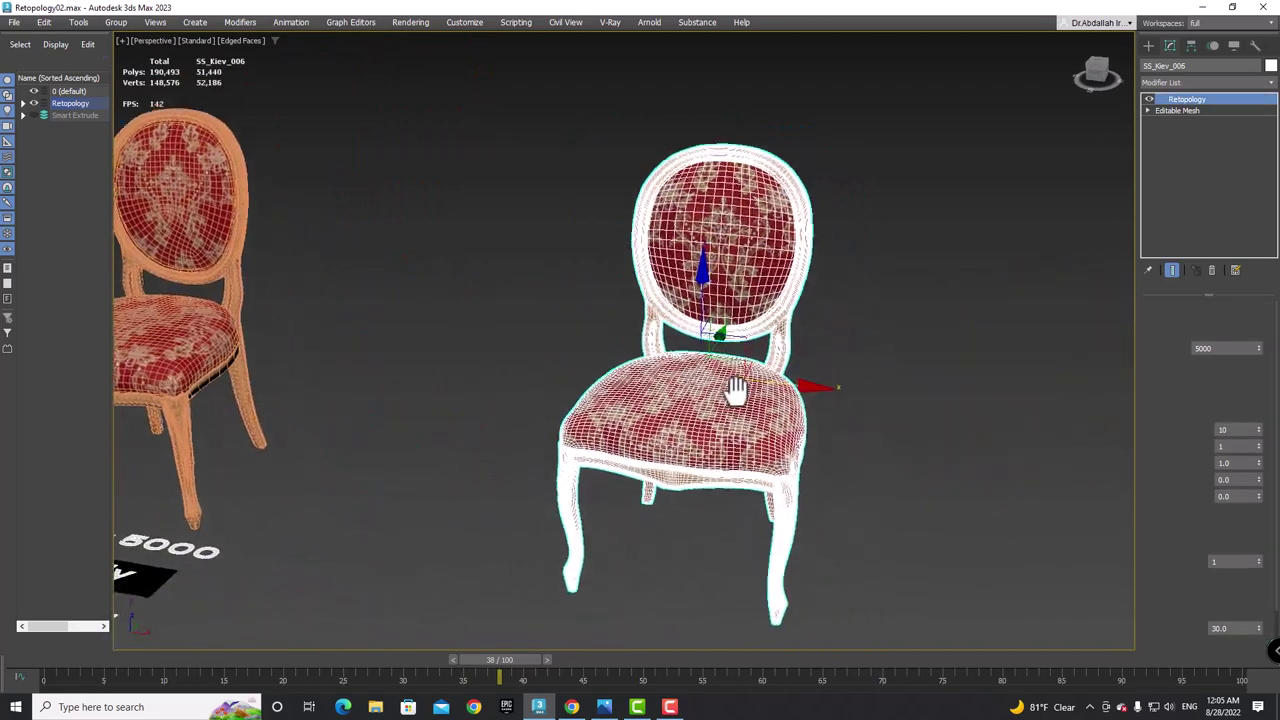
alt+middle_drag(735, 390, 765, 378)
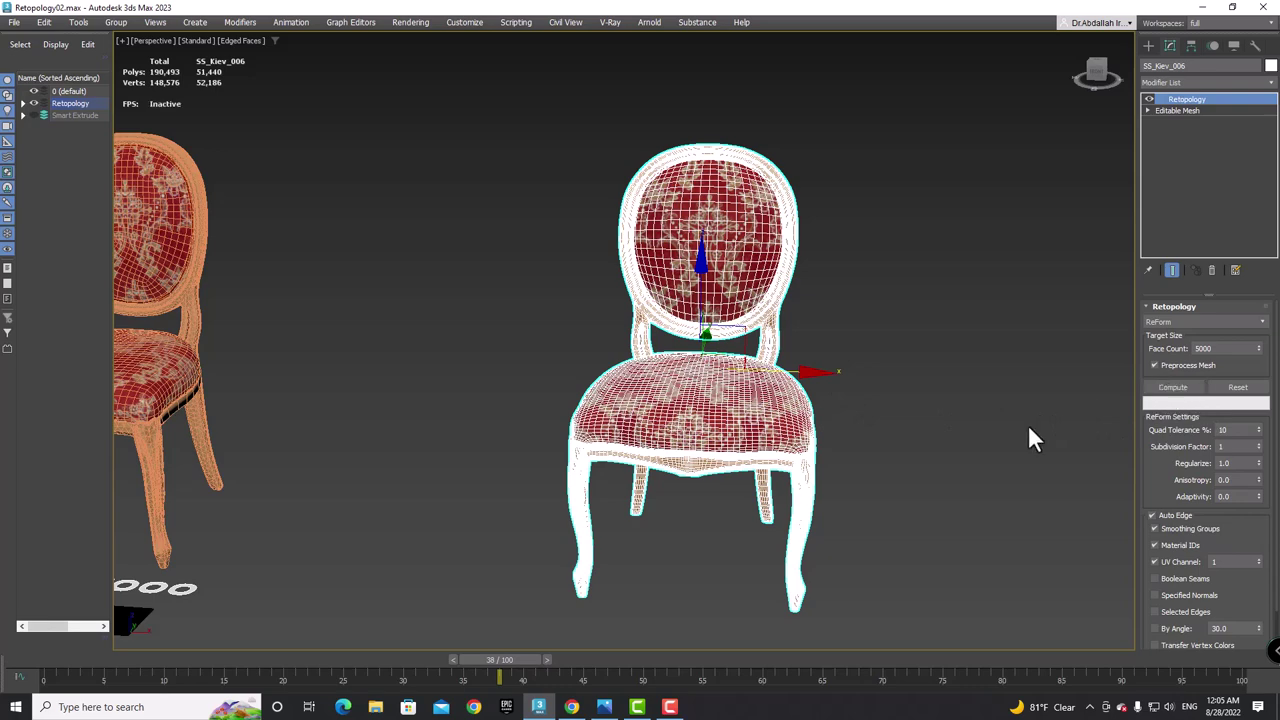
alt+middle_drag(1028, 424, 956, 431)
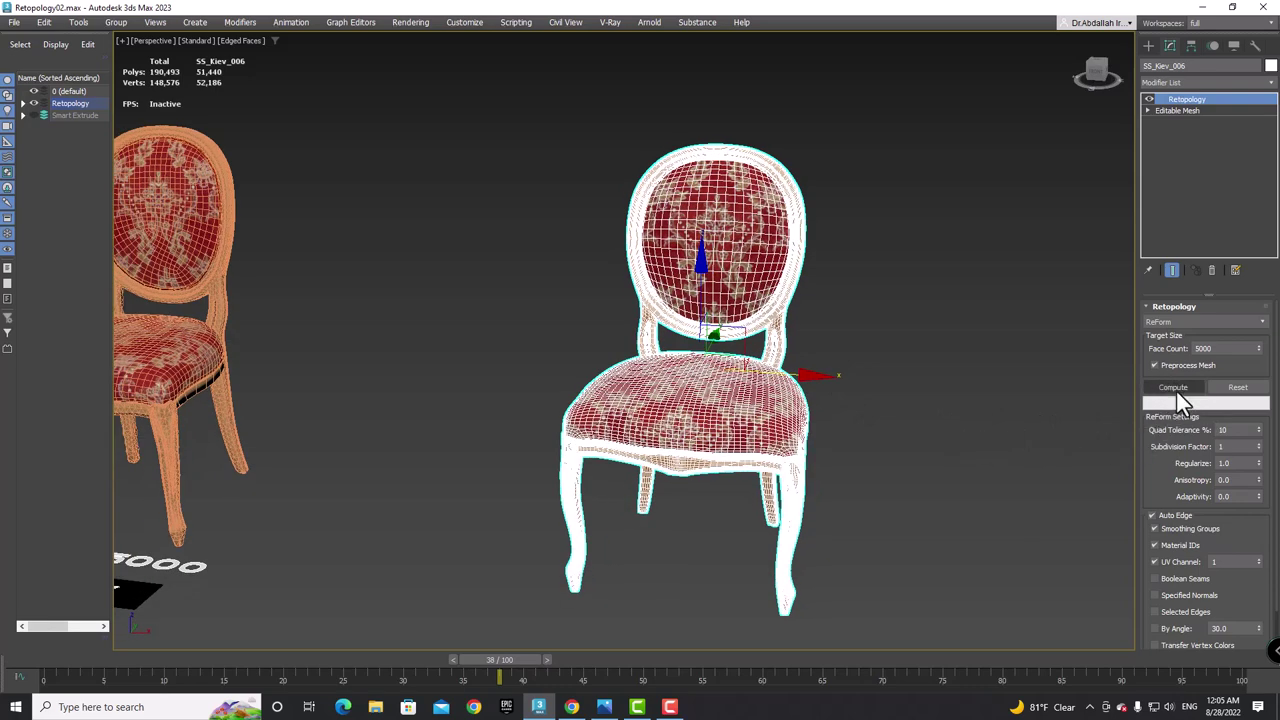
double_click(1230, 497)
click(1182, 390)
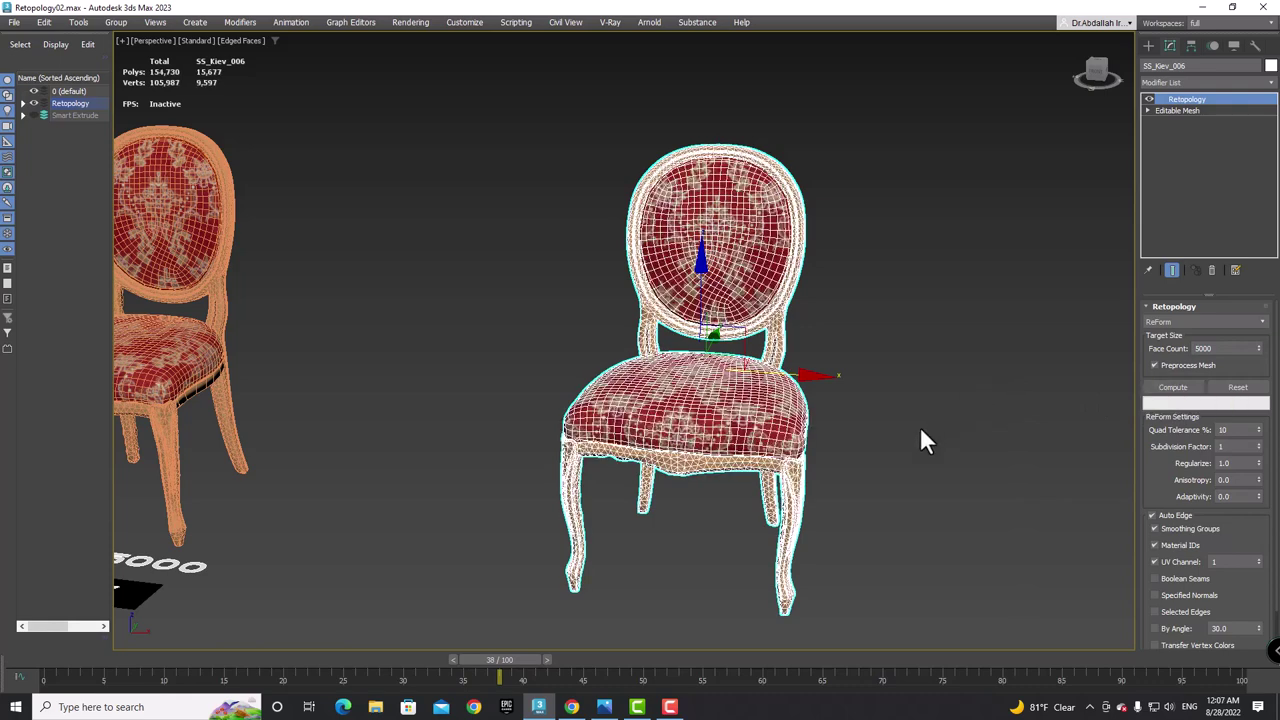
- Show the chair in a three-quarter view with Edged Faces turned off (F4)
alt+middle_drag(881, 497, 825, 498)
scroll(825, 498, up, 5)
scroll(765, 457, up, 3)
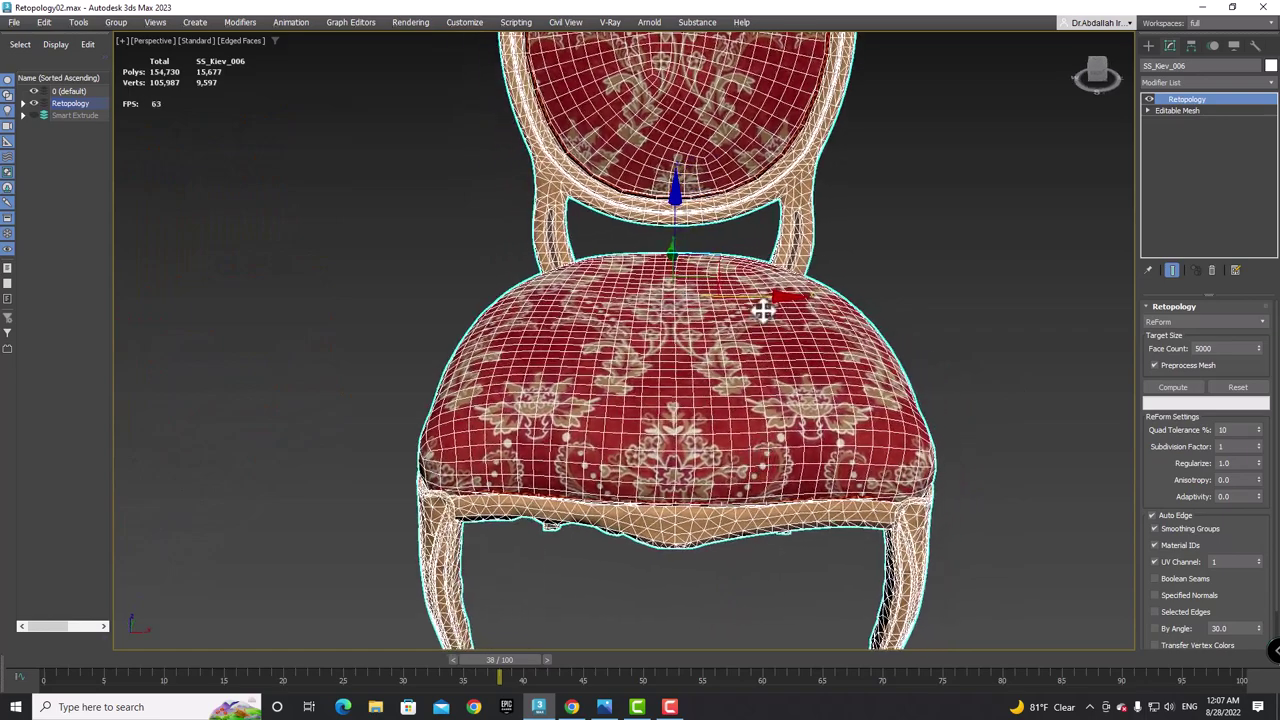
scroll(770, 457, up, 3)
scroll(760, 455, down, 3)
scroll(754, 456, down, 2)
alt+middle_drag(754, 451, 820, 410)
key(F4)
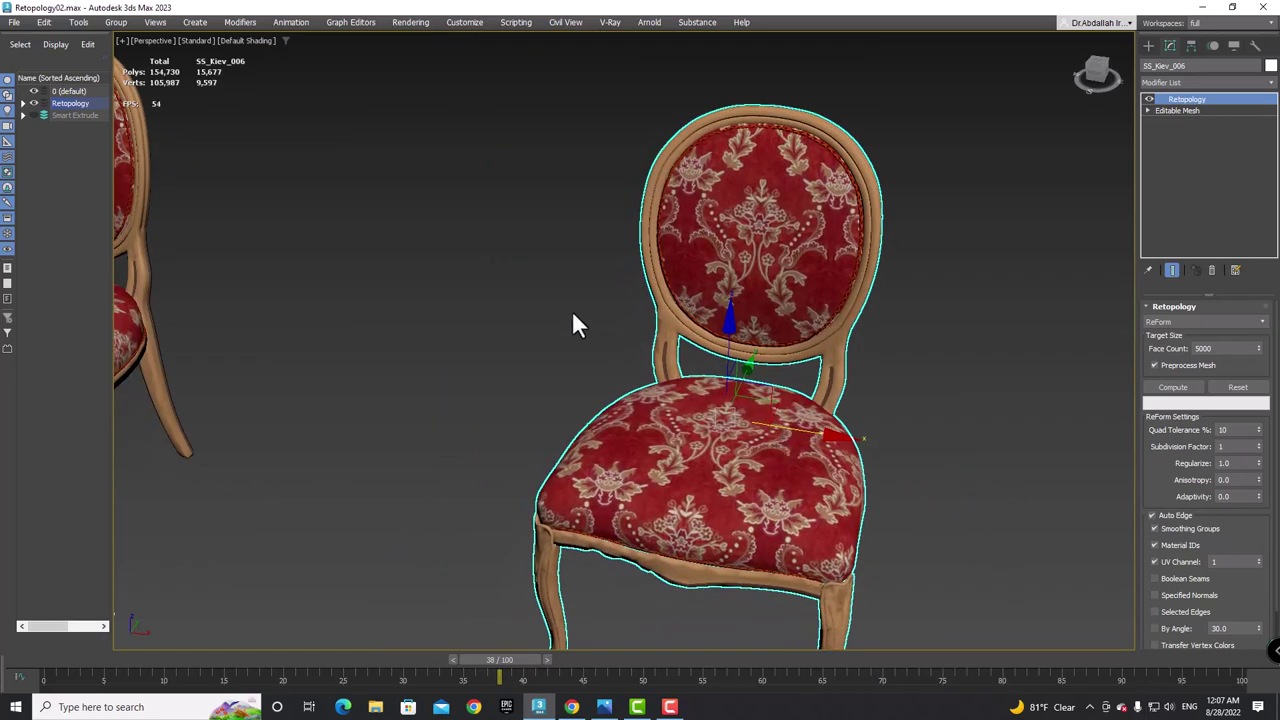
- Compare SS_Kiev_006 from the front with the labelled 15.677-poly chair beside it
scroll(491, 437, down, 3)
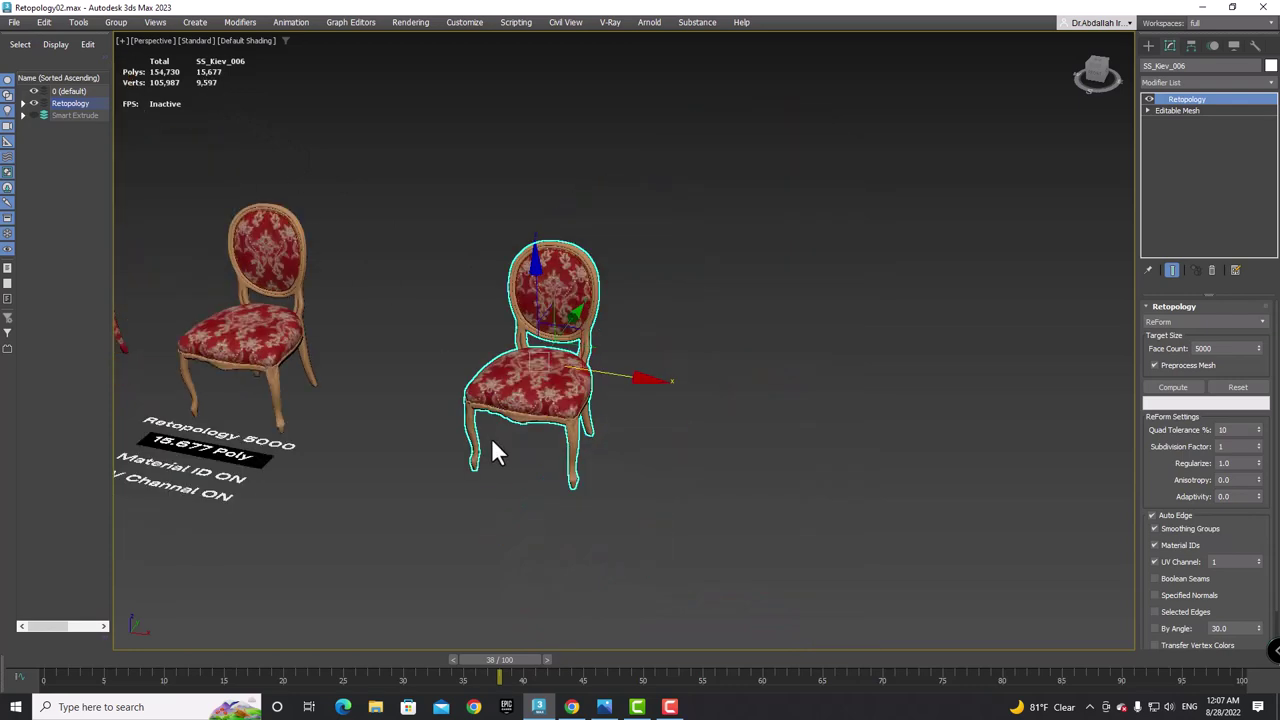
alt+middle_drag(491, 437, 368, 429)
scroll(305, 430, up, 3)
mouse_move(240, 408)
middle_down()
mouse_move(594, 434)
mouse_move(757, 266)
mouse_move(709, 403)
mouse_move(771, 400)
middle_up()
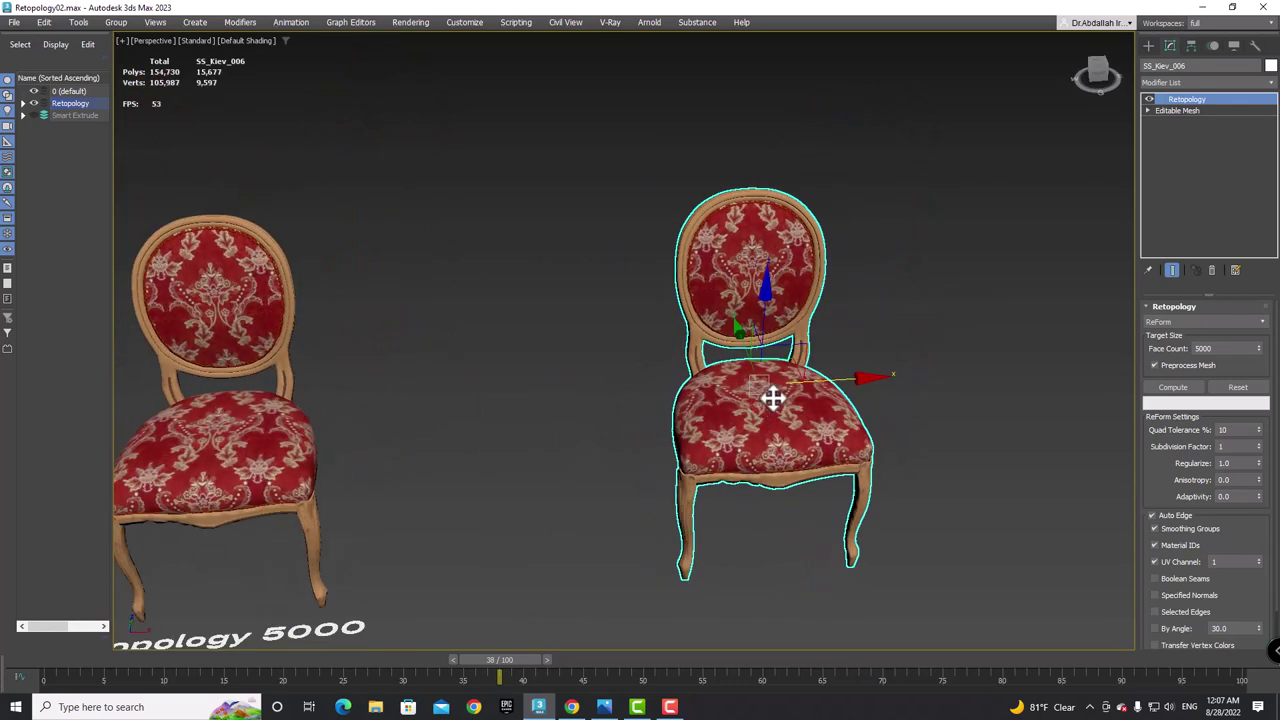
scroll(771, 400, up, 5)
scroll(781, 443, down, 3)
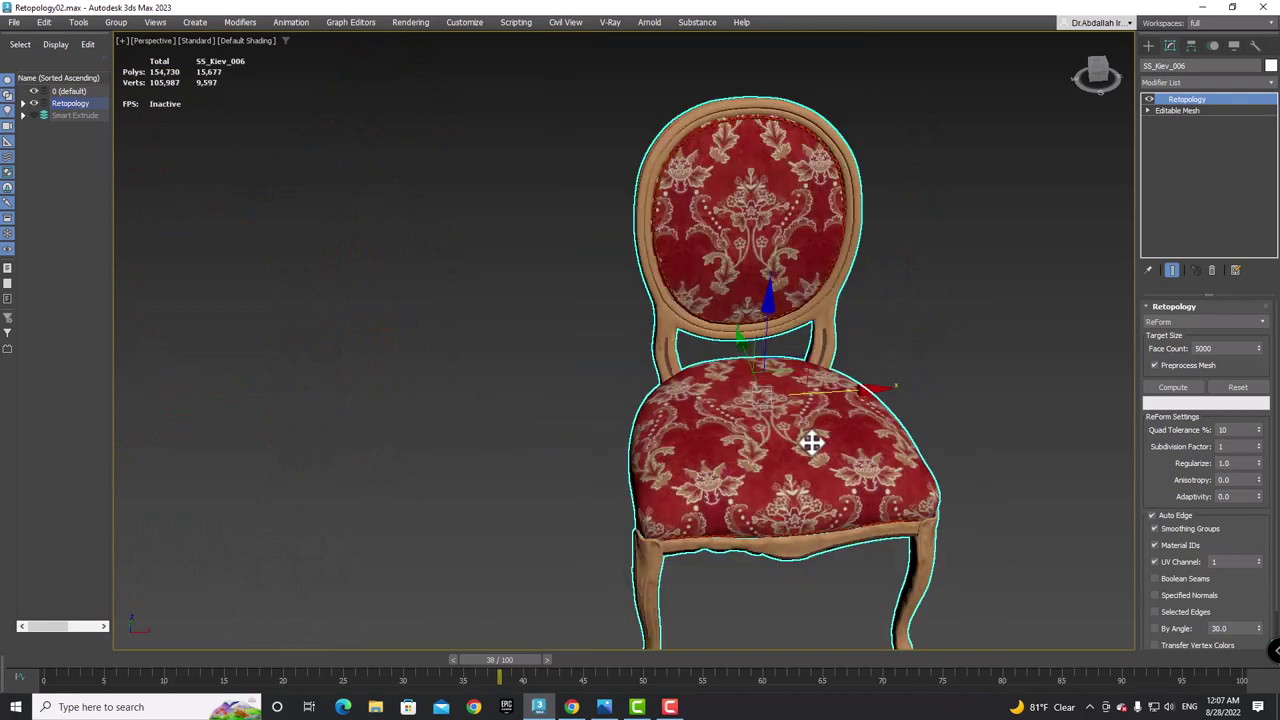
mouse_move(814, 363)
alt+middle_down()
mouse_move(789, 449)
mouse_move(814, 280)
alt+middle_up()
scroll(763, 444, down, 3)
mouse_move(763, 444)
alt+middle_down()
mouse_move(814, 457)
mouse_move(834, 449)
mouse_move(823, 423)
alt+middle_up()
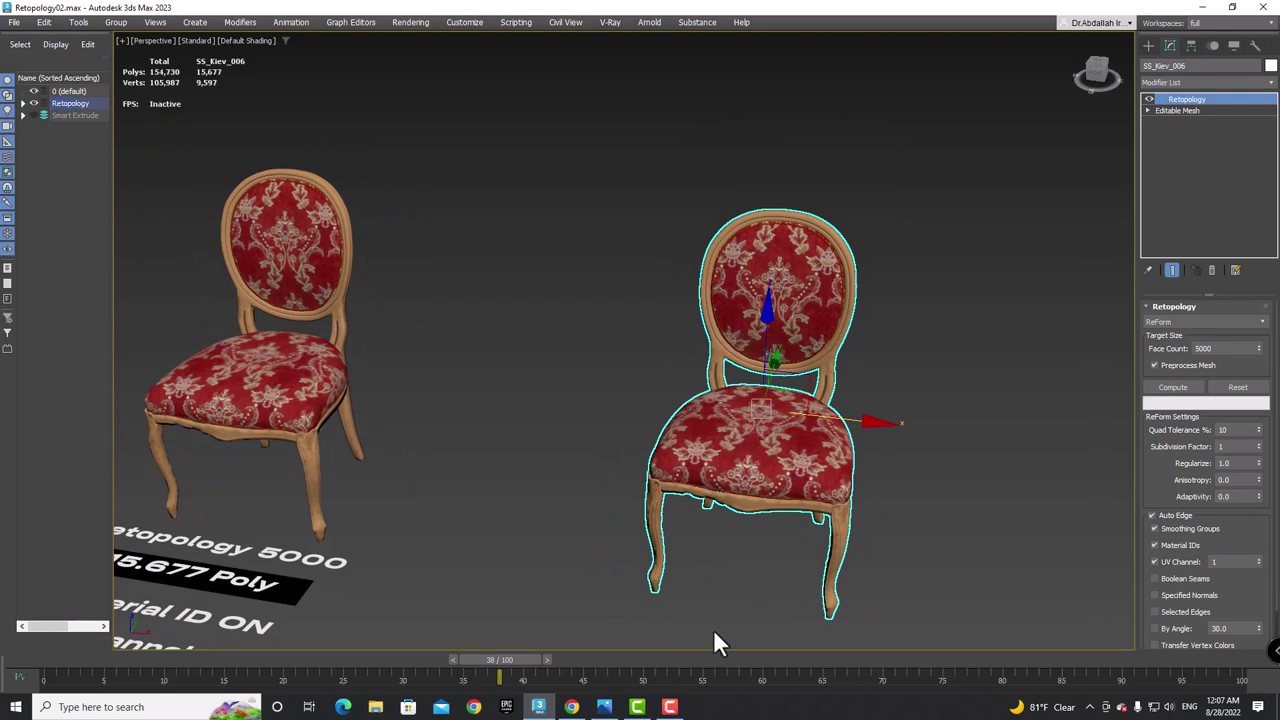
- Bring Windows Photos forward showing the 3ds Max 2023 new-features title card
click(604, 706)
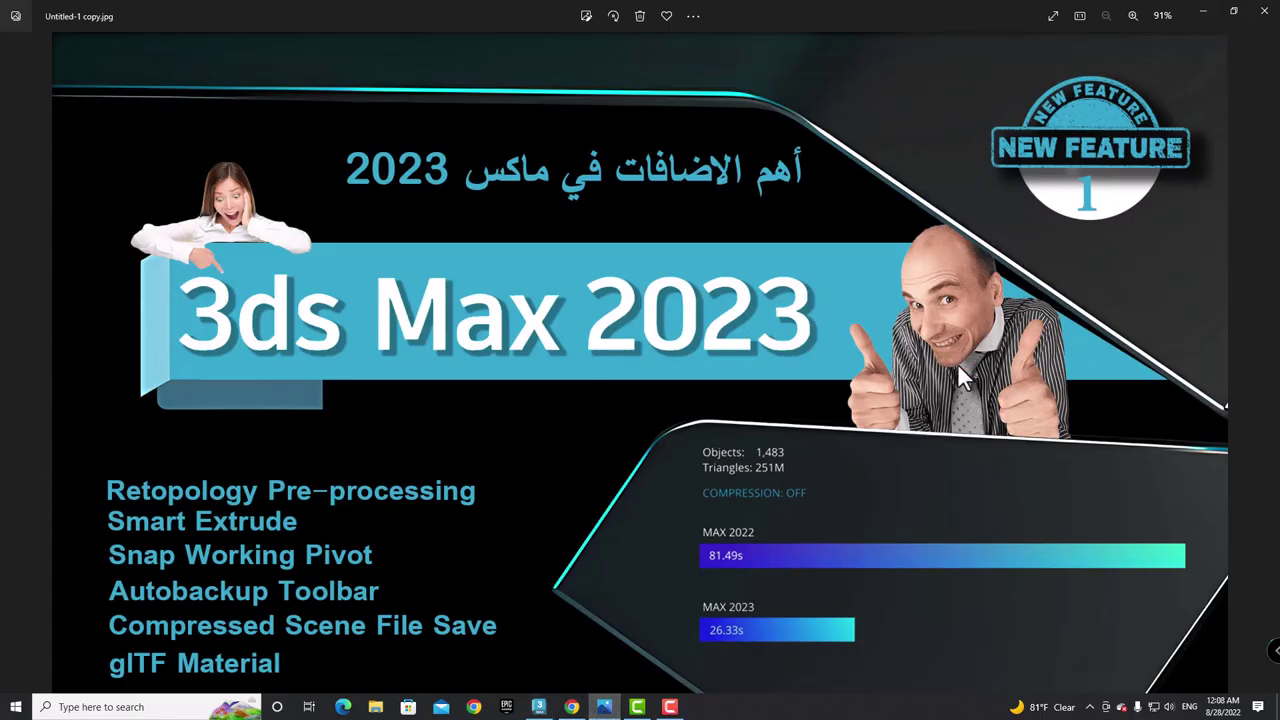